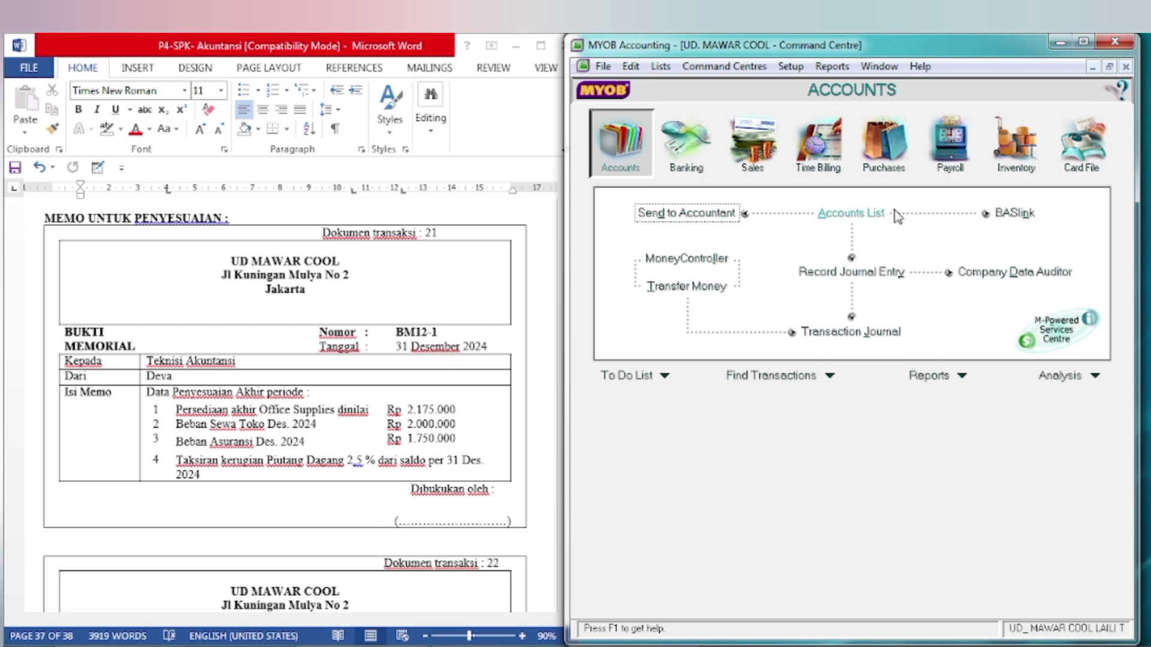
Display the December 2024 Trial Balance report and switch to the Word document to find its trial balance per 31 Desember 2024.
{"action": "left_click", "coordinate": [936, 381]}
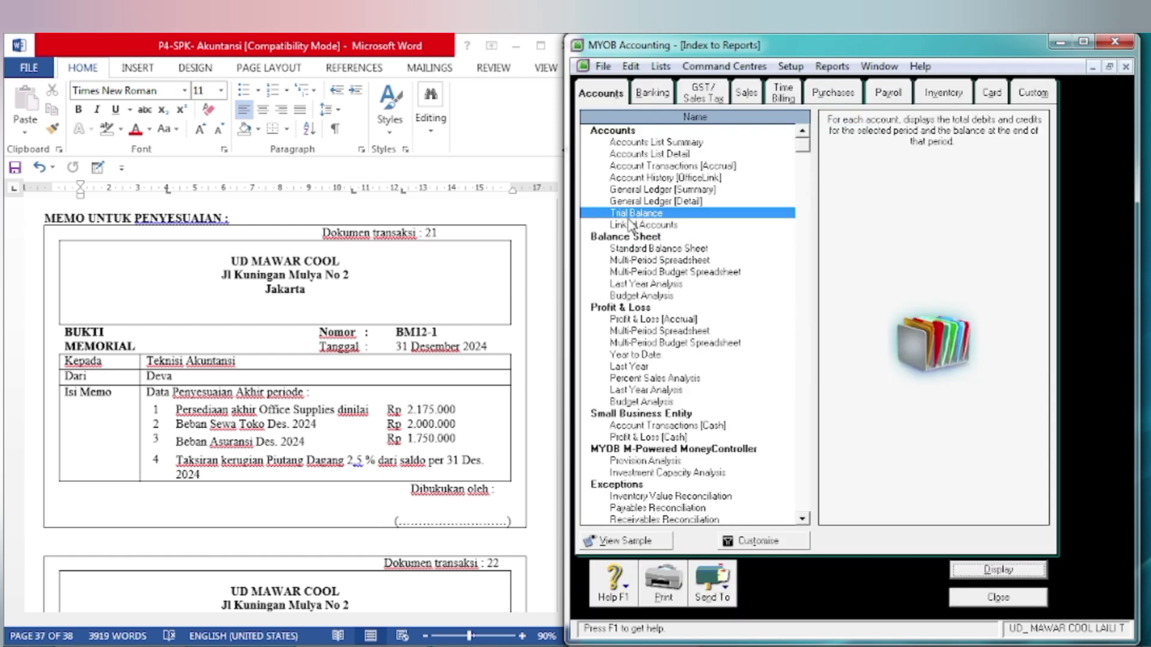
{"action": "left_click", "coordinate": [969, 572]}
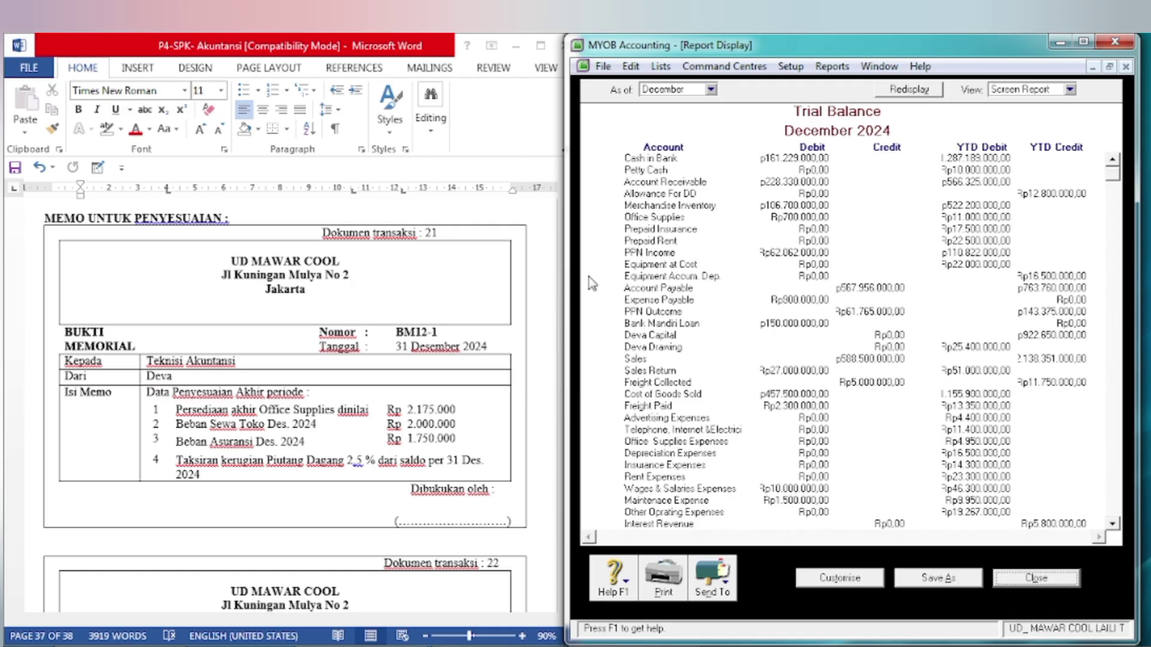
{"action": "left_click", "coordinate": [532, 300]}
{"action": "scroll", "coordinate": [530, 298], "scroll_direction": "up", "scroll_amount": 5}
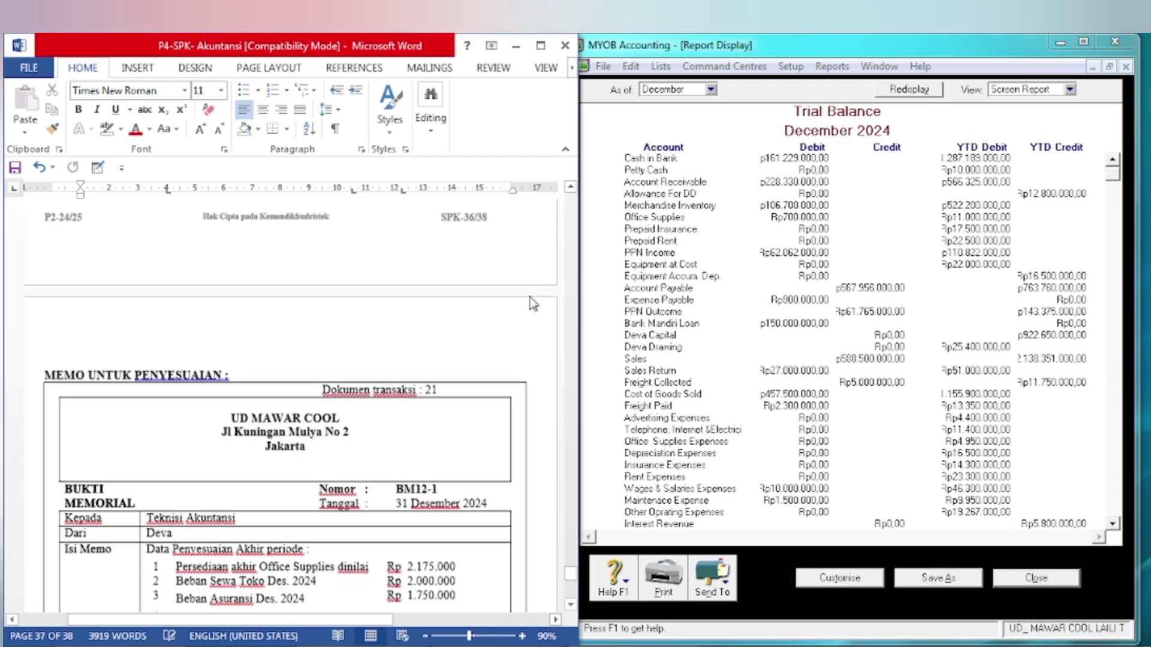
{"action": "scroll", "coordinate": [530, 297], "scroll_direction": "up", "scroll_amount": 20}
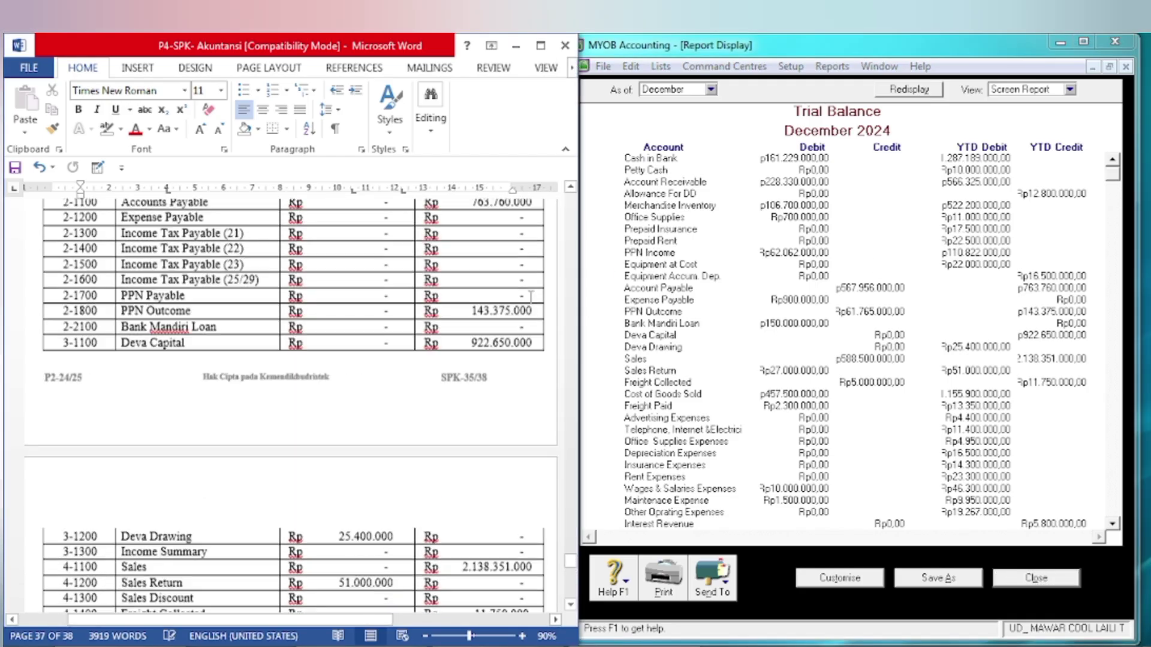
{"action": "scroll", "coordinate": [530, 297], "scroll_direction": "up", "scroll_amount": 10}
{"action": "scroll", "coordinate": [530, 298], "scroll_direction": "down", "scroll_amount": 4}
{"action": "scroll", "coordinate": [529, 297], "scroll_direction": "up", "scroll_amount": 2}
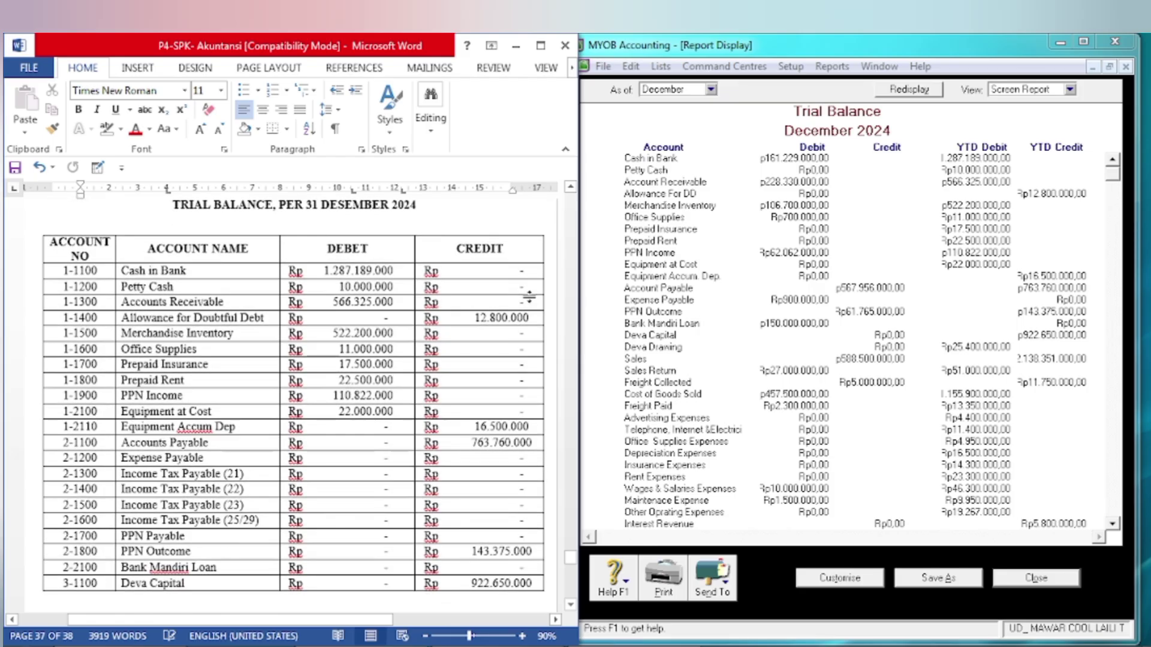
{"action": "scroll", "coordinate": [529, 296], "scroll_direction": "up", "scroll_amount": 1}
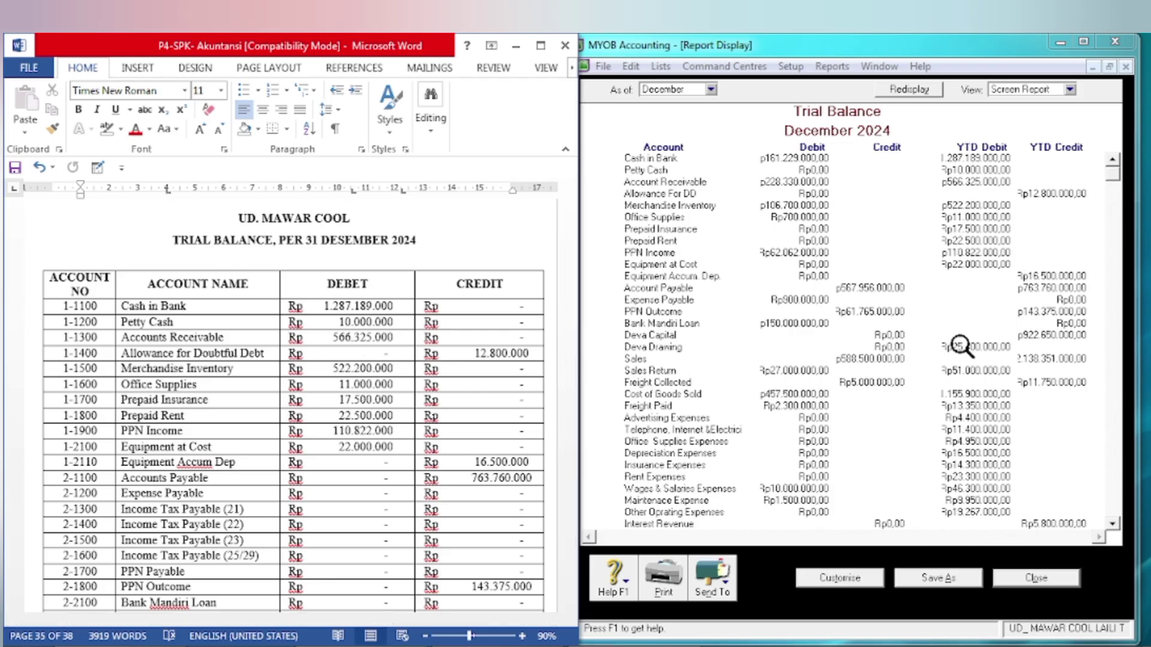
Switch to MYOB, check the Trial Balance report down to its totals against the document, and close the report and report index.
{"action": "left_click", "coordinate": [1112, 523]}
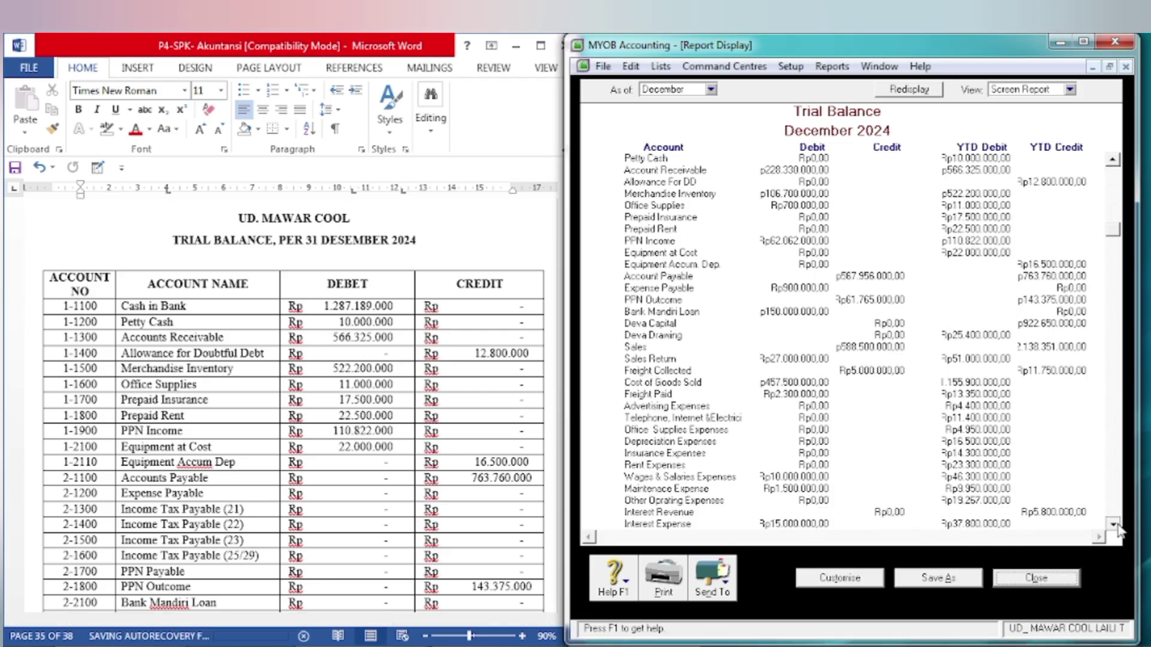
{"action": "left_click", "coordinate": [1112, 523]}
{"action": "left_click", "coordinate": [1112, 523]}
{"action": "left_click", "coordinate": [1112, 524]}
{"action": "left_click", "coordinate": [1112, 523]}
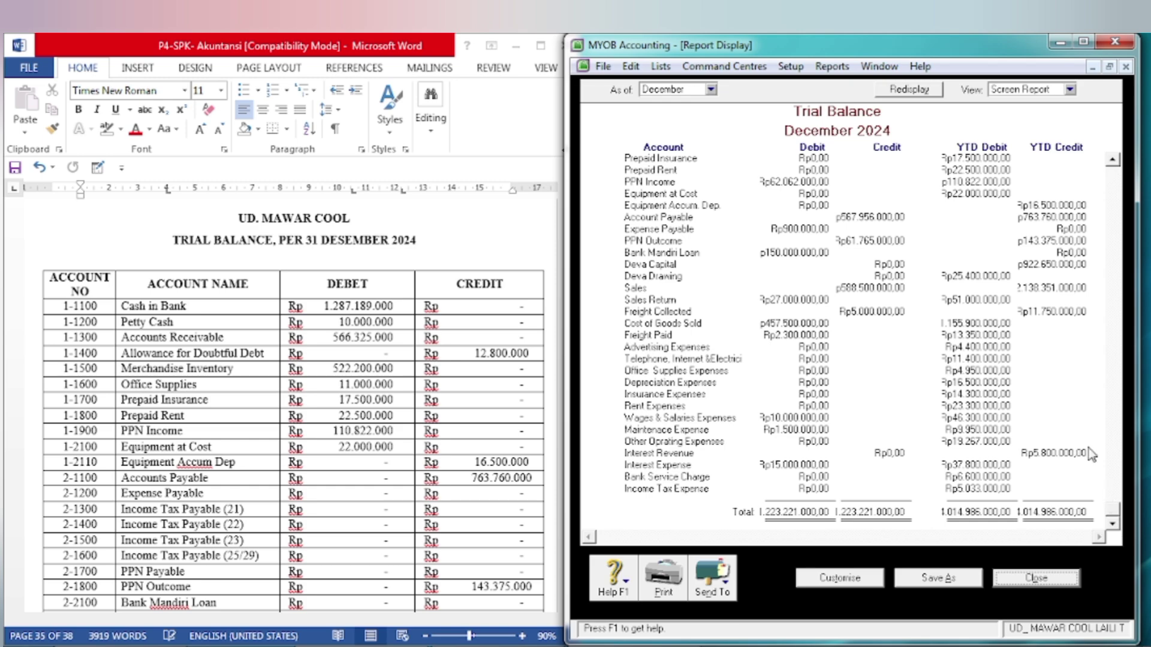
{"action": "scroll", "coordinate": [1088, 450], "scroll_direction": "up", "scroll_amount": 2}
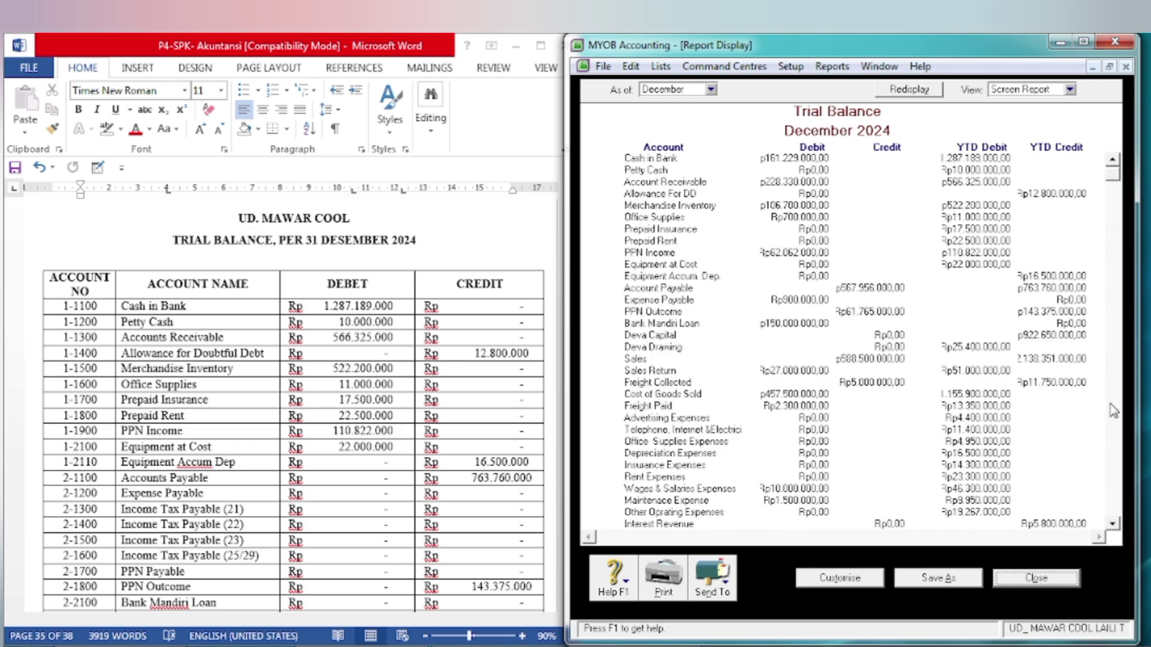
{"action": "scroll", "coordinate": [1079, 481], "scroll_direction": "down", "scroll_amount": 2}
{"action": "scroll", "coordinate": [1079, 481], "scroll_direction": "up", "scroll_amount": 2}
{"action": "left_click", "coordinate": [1043, 579]}
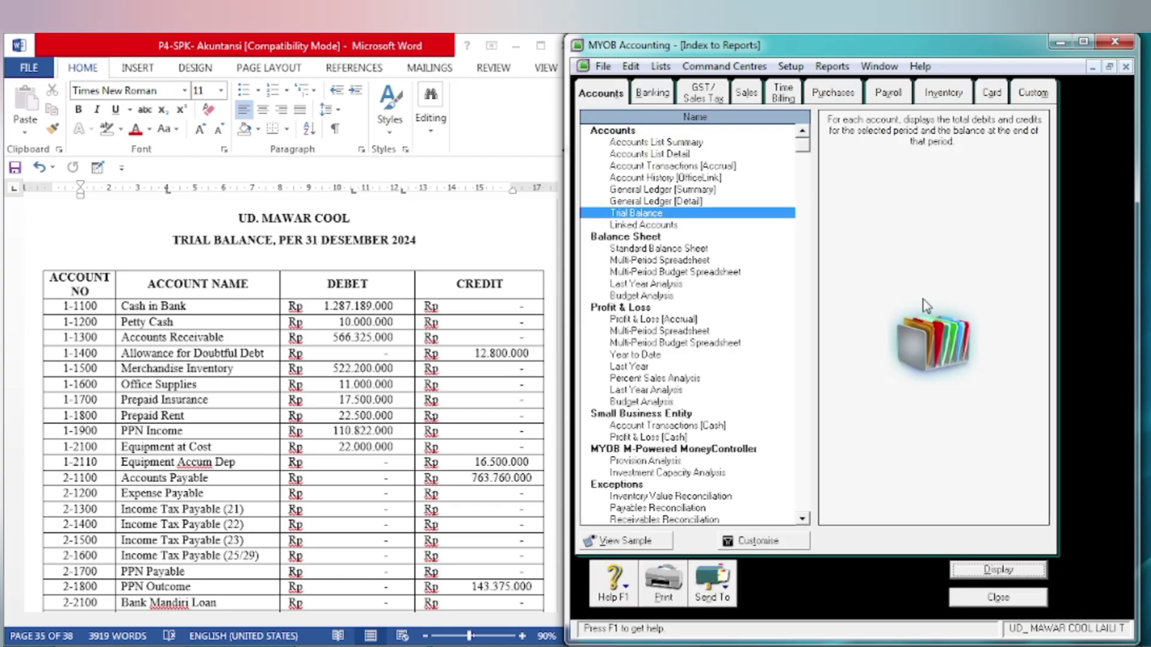
{"action": "left_click", "coordinate": [998, 597]}
In the Word document, highlight line 1 of memo BM12-1, the ending Office Supplies inventory, in yellow.
{"action": "left_click", "coordinate": [494, 476]}
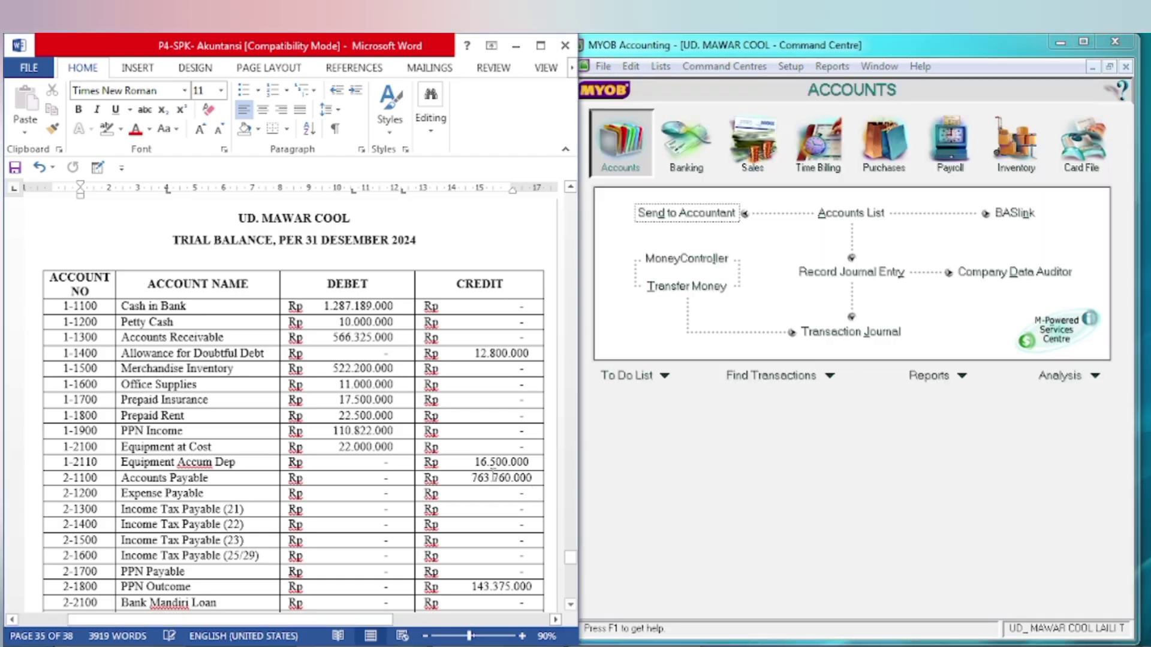
{"action": "scroll", "coordinate": [494, 477], "scroll_direction": "down", "scroll_amount": 15}
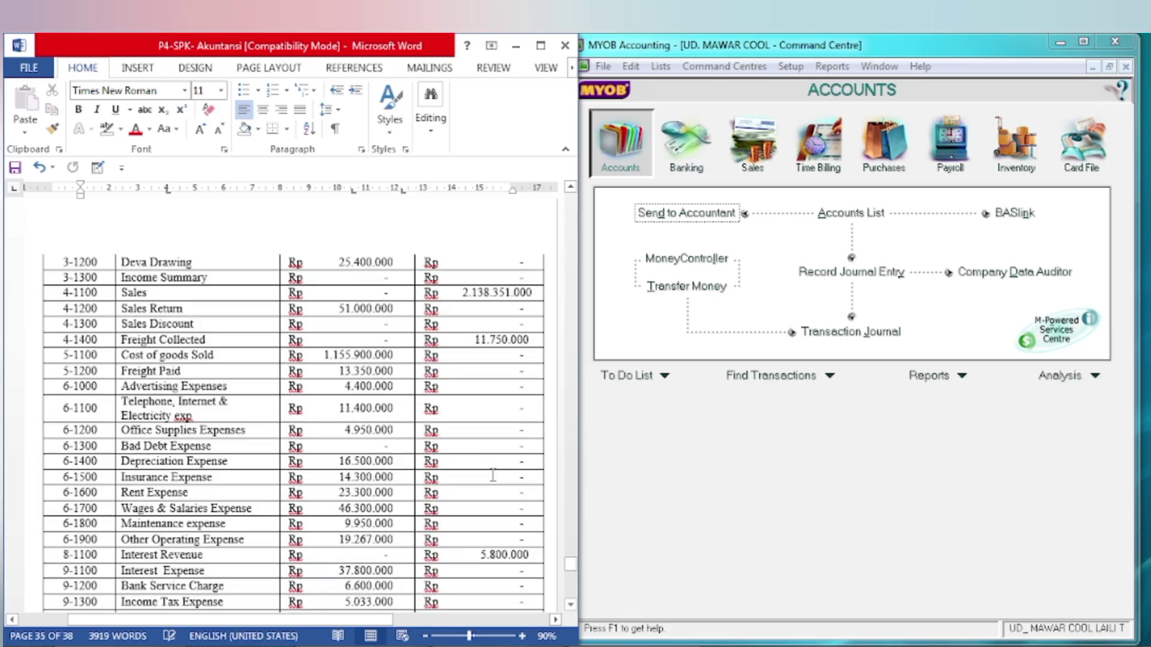
{"action": "scroll", "coordinate": [493, 476], "scroll_direction": "down", "scroll_amount": 15}
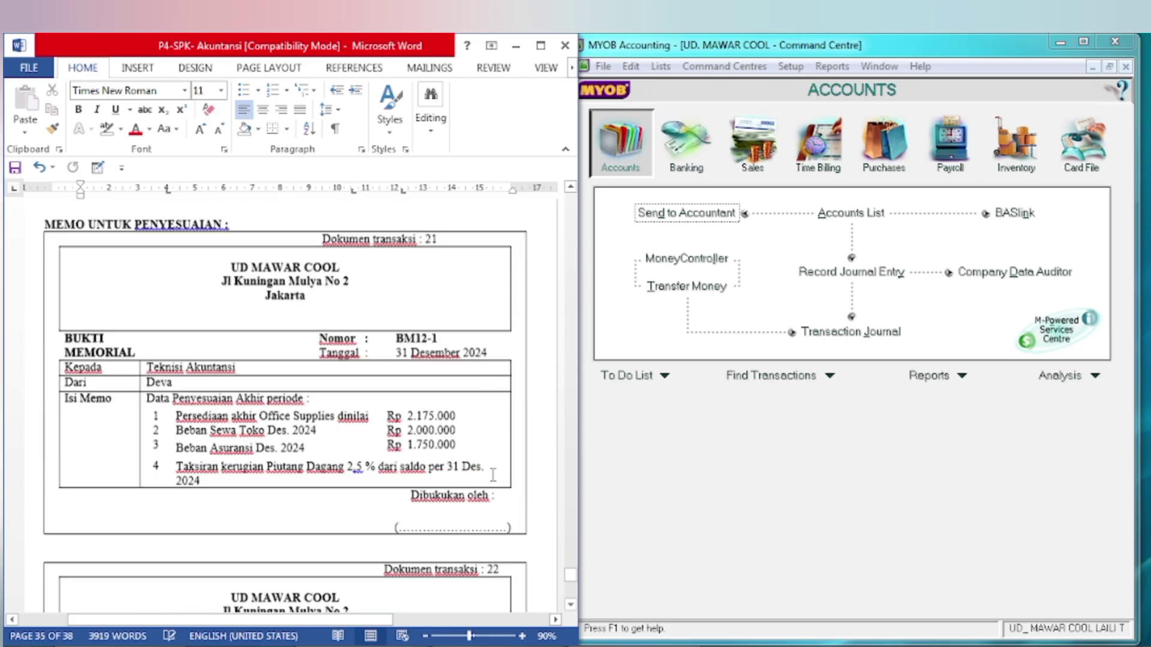
{"action": "scroll", "coordinate": [493, 477], "scroll_direction": "up", "scroll_amount": 2}
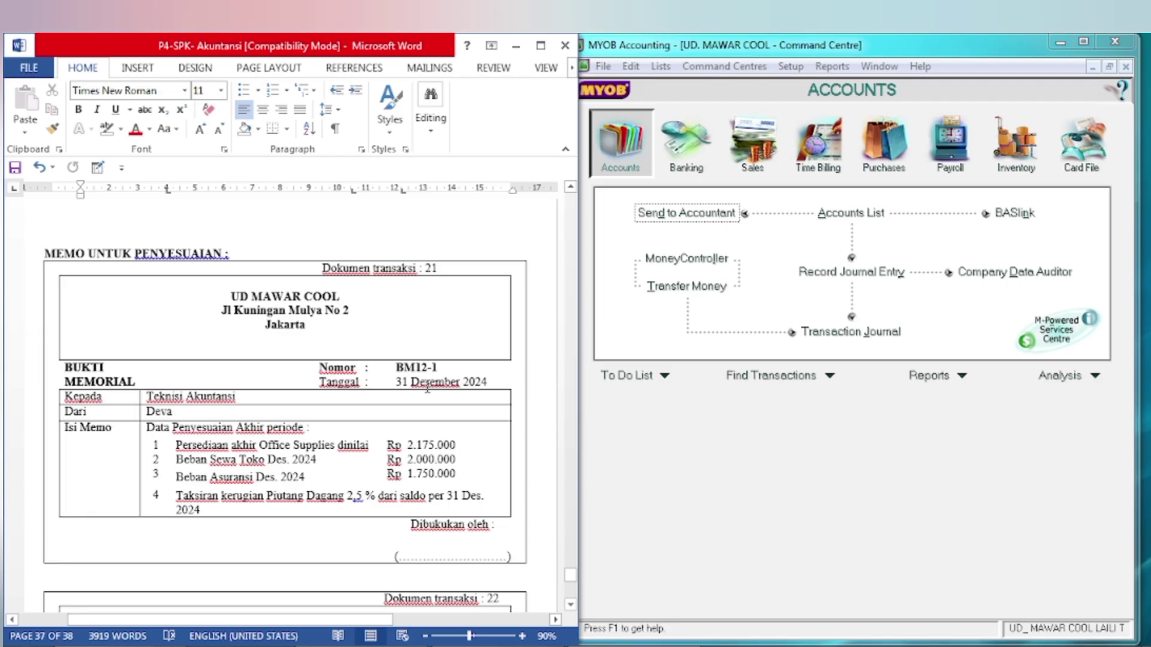
{"action": "left_click", "coordinate": [151, 447]}
{"action": "left_click_drag", "start_coordinate": [255, 454], "coordinate": [497, 451]}
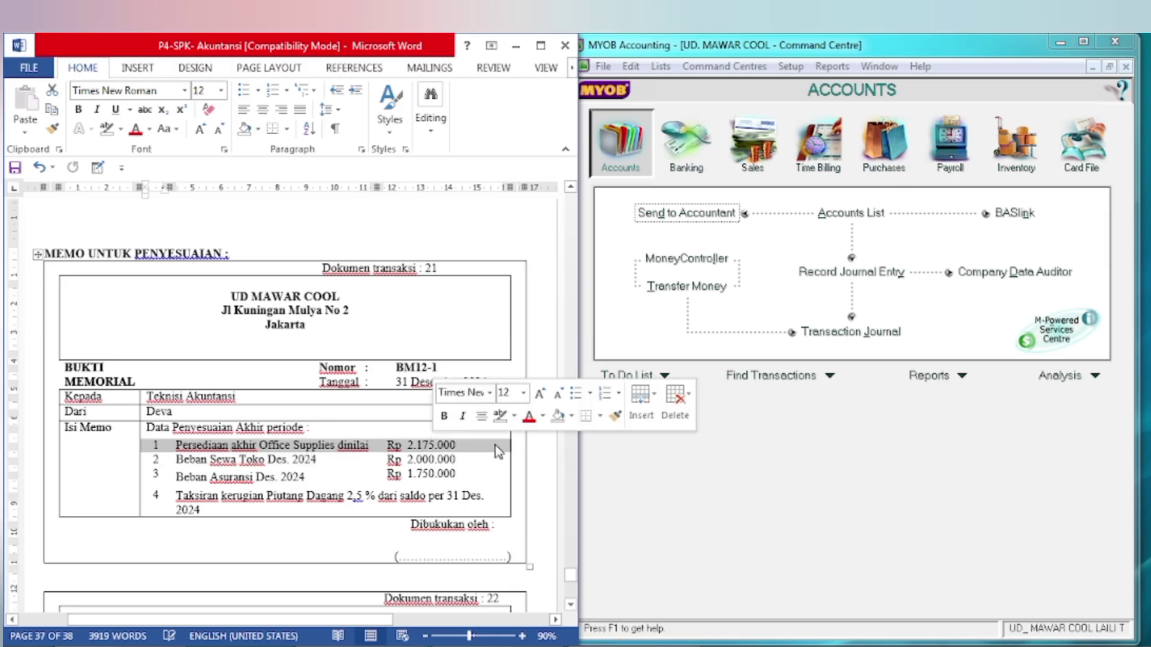
{"action": "left_click", "coordinate": [513, 420]}
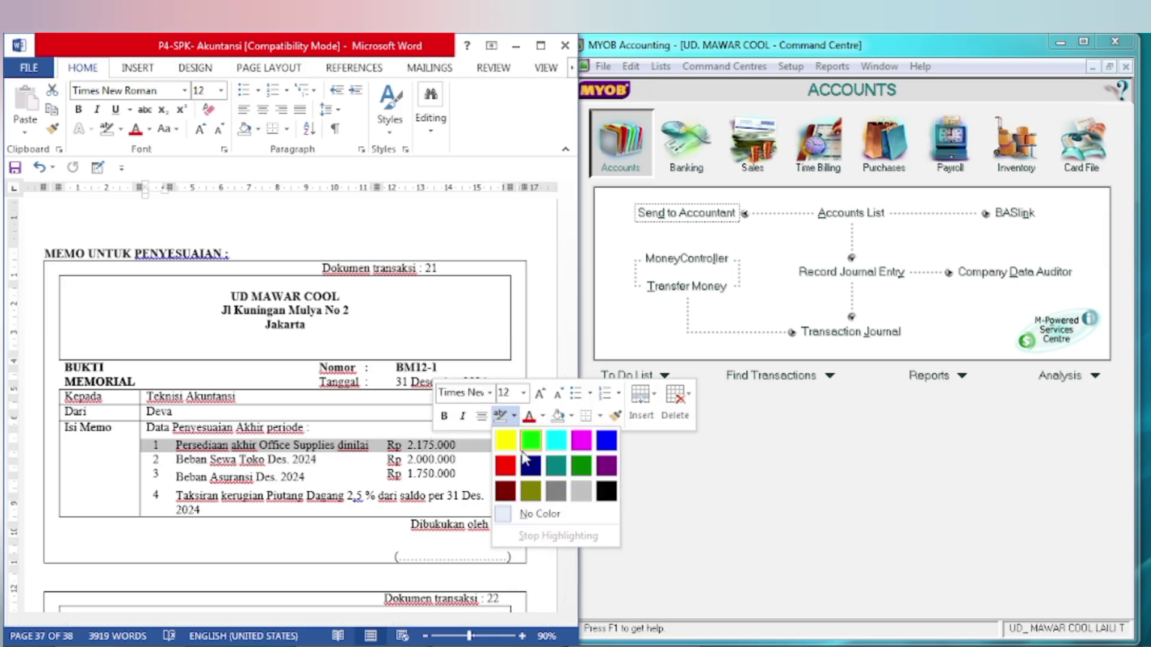
{"action": "left_click", "coordinate": [496, 503]}
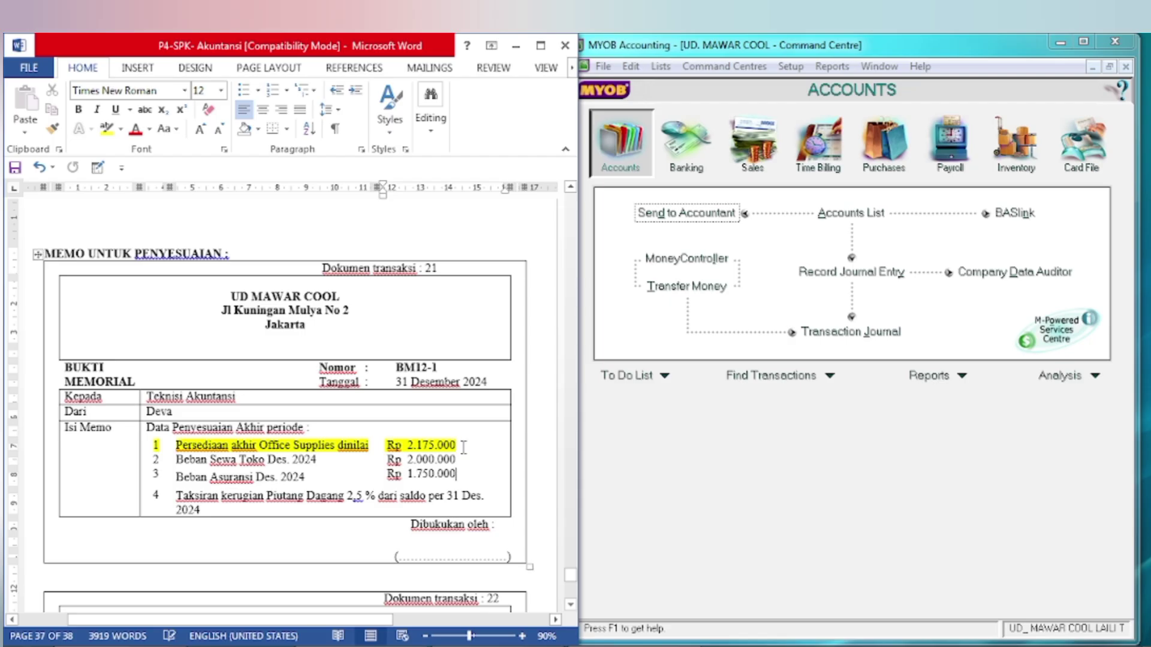
In MYOB, start a journal entry numbered BM12-1-1, dated 31/12/2024, with the memo PENYESUAIAN OFFICE SUPPLIES.
{"action": "left_click", "coordinate": [614, 446]}
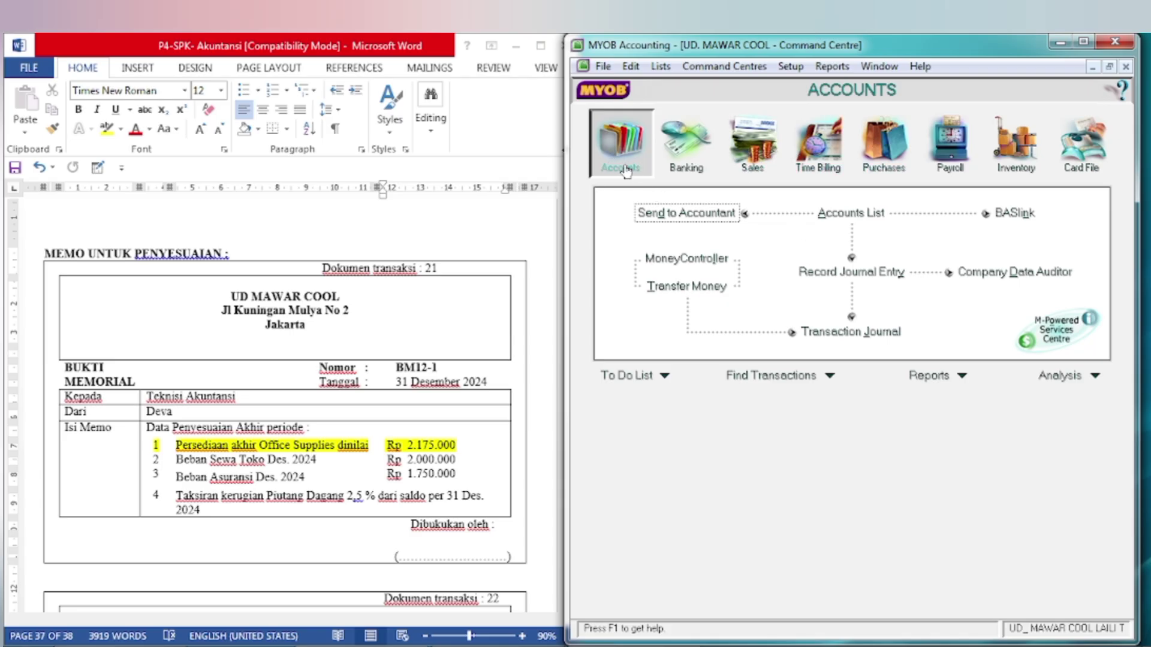
{"action": "left_click", "coordinate": [851, 276]}
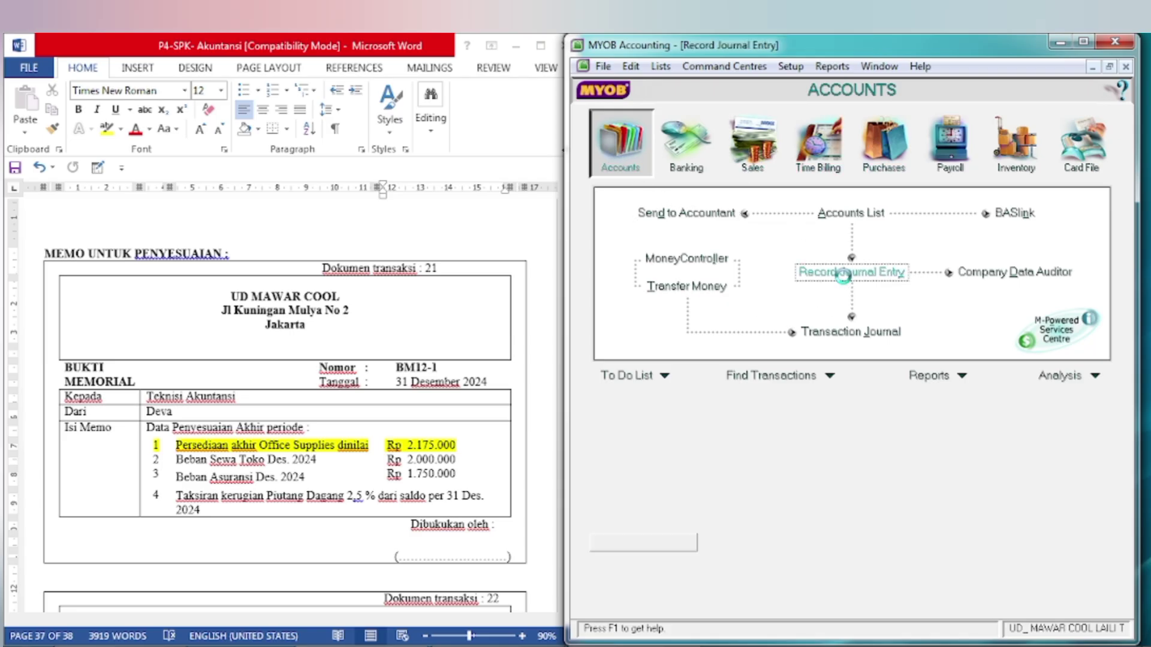
{"action": "left_click", "coordinate": [723, 159]}
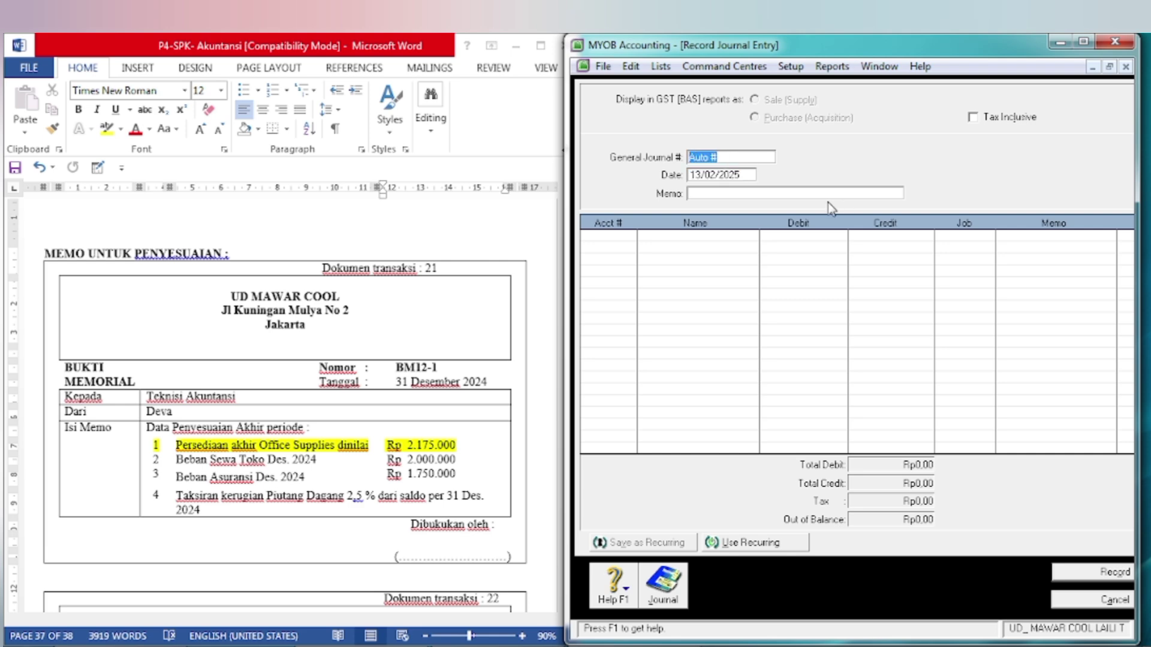
{"action": "type", "text": "8"}
{"action": "key", "text": "Tab"}
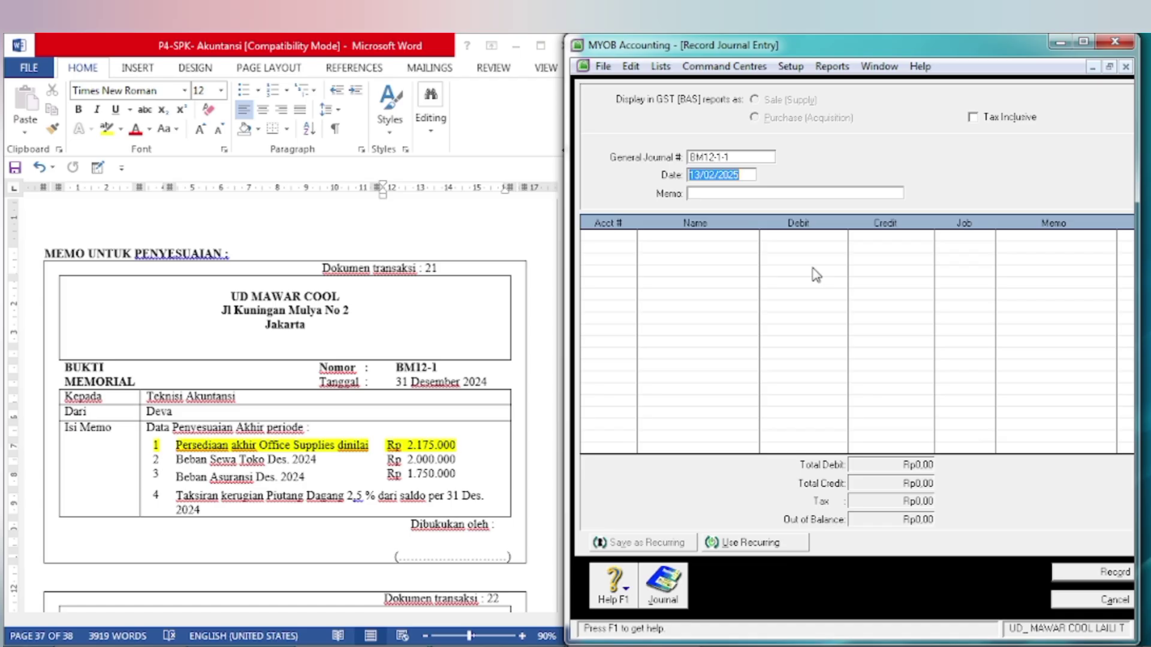
{"action": "type", "text": "31"}
{"action": "key", "text": "Tab"}
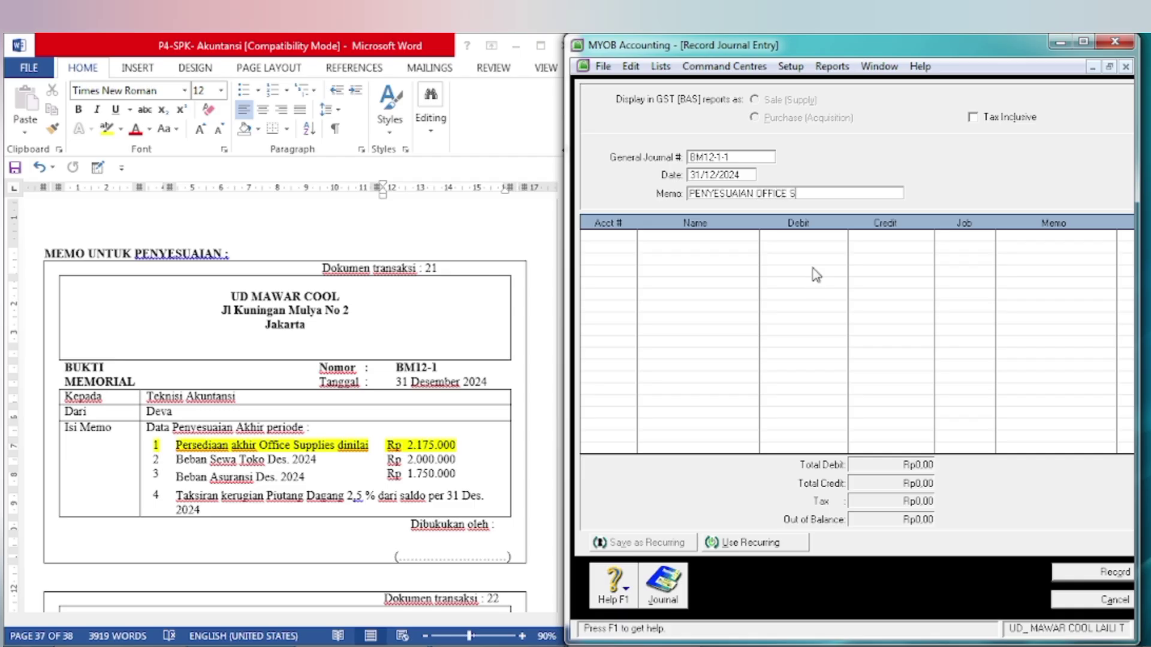
{"action": "type", "text": "IES"}
{"action": "key", "text": "Tab"}
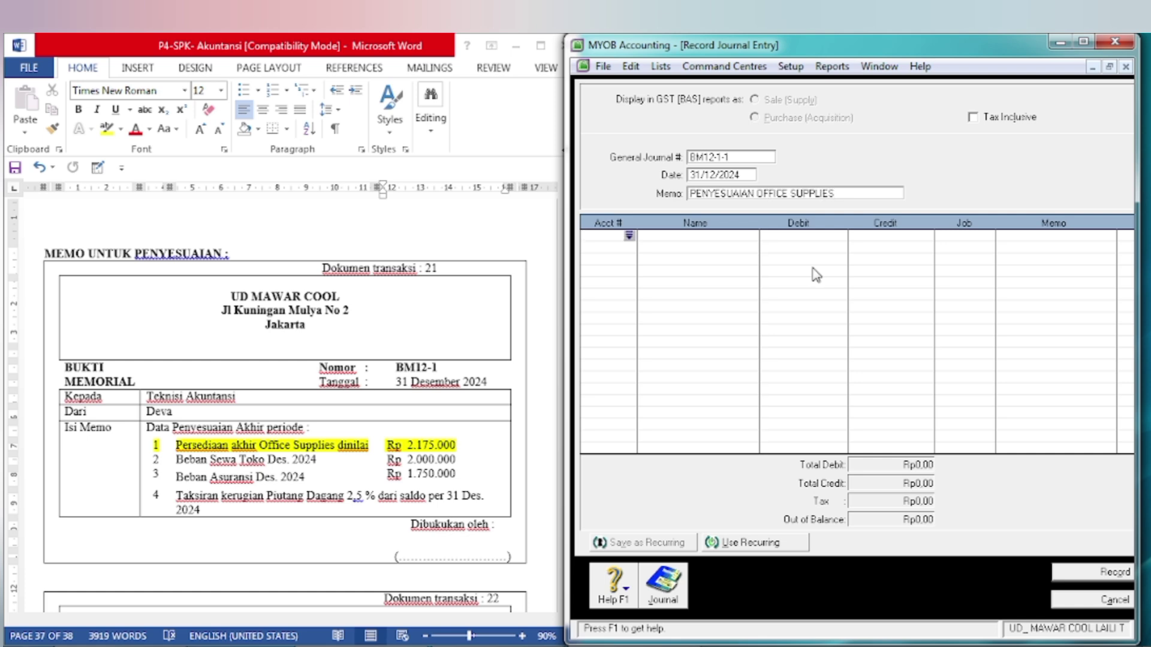
Add accounts 6-1200 Office Supplies Expenses and 1-1600 Office Supplies as the journal entry's first and second lines.
{"action": "left_click", "coordinate": [629, 237]}
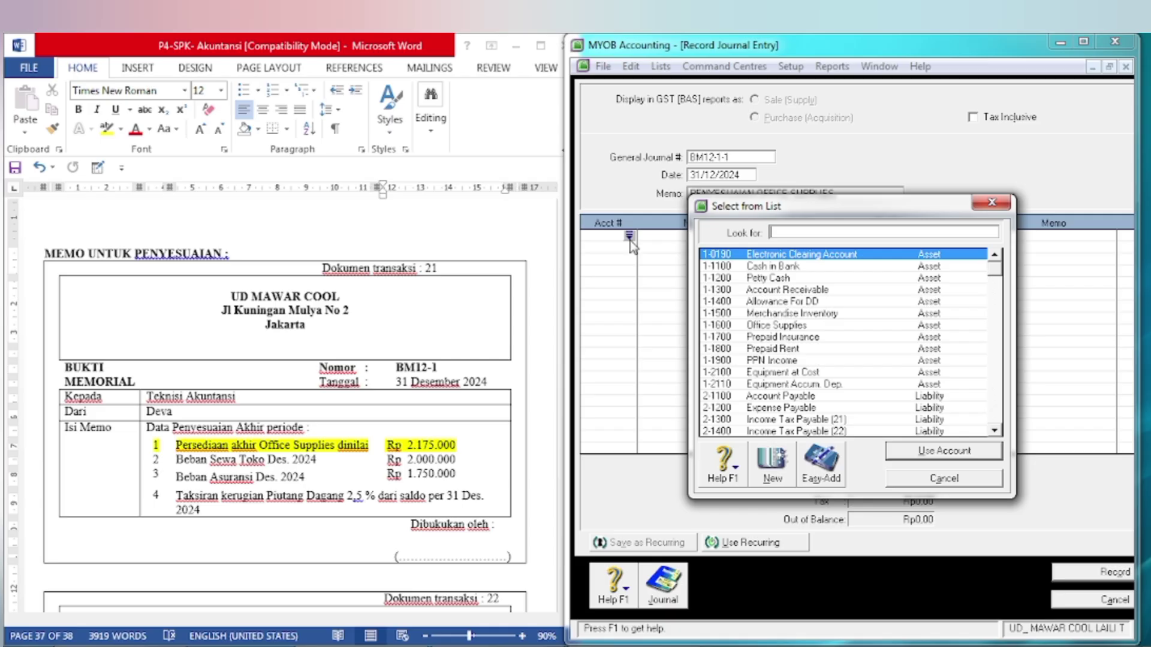
{"action": "type", "text": "6"}
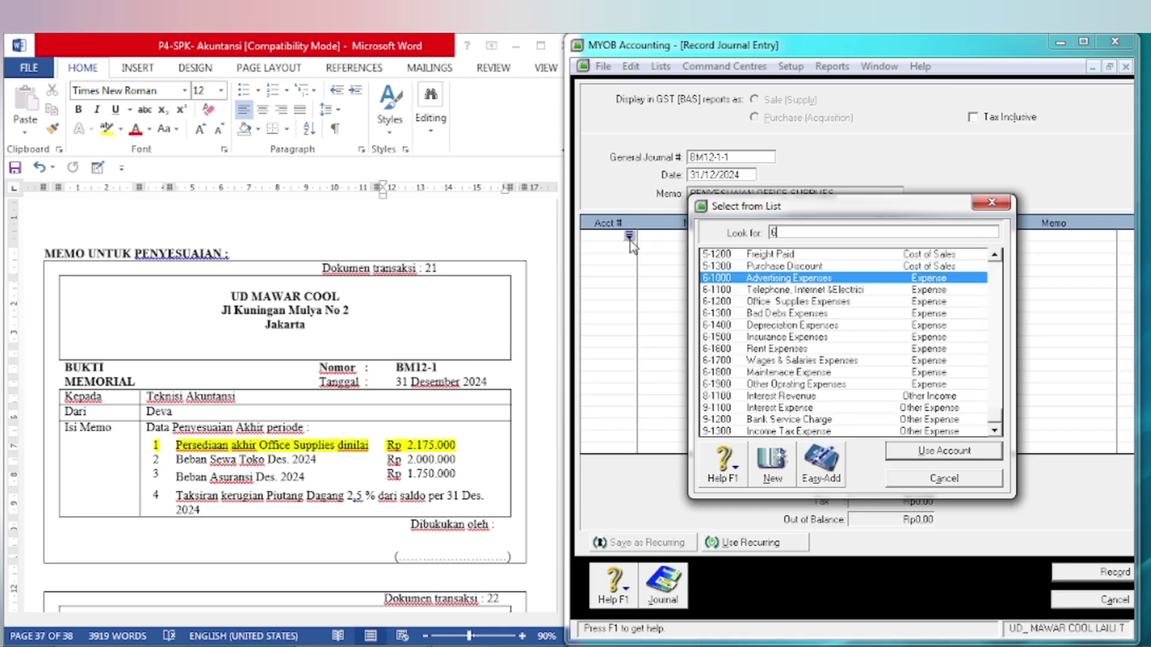
{"action": "left_click", "coordinate": [771, 306]}
{"action": "left_click", "coordinate": [917, 458]}
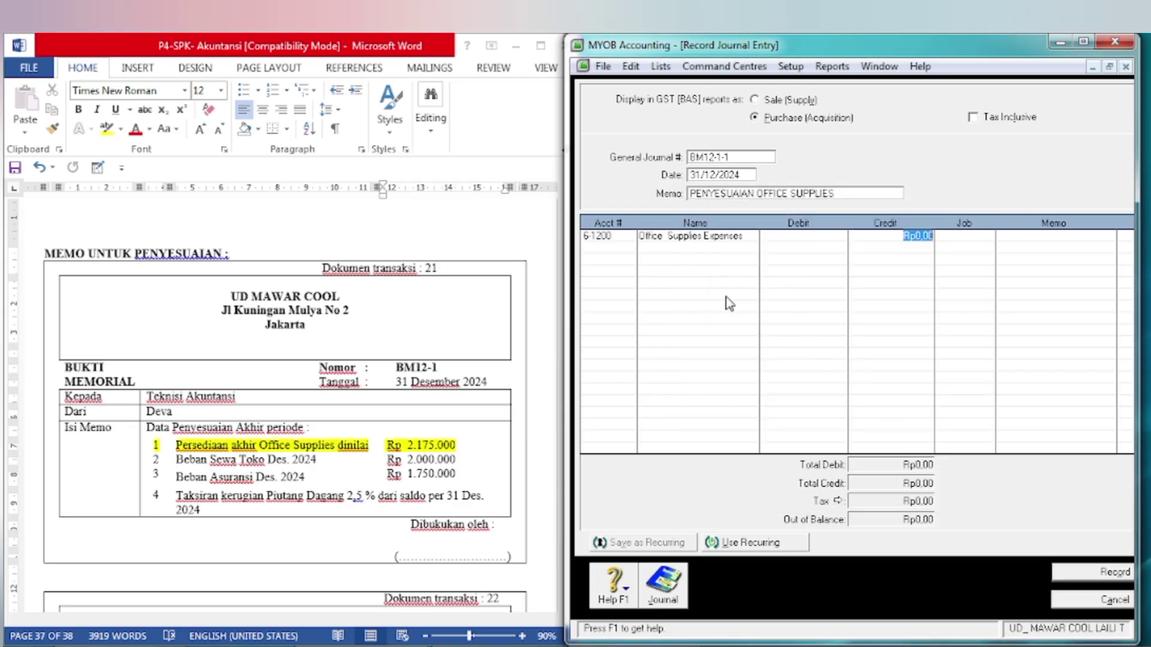
{"action": "left_click", "coordinate": [599, 246]}
{"action": "left_click", "coordinate": [628, 246]}
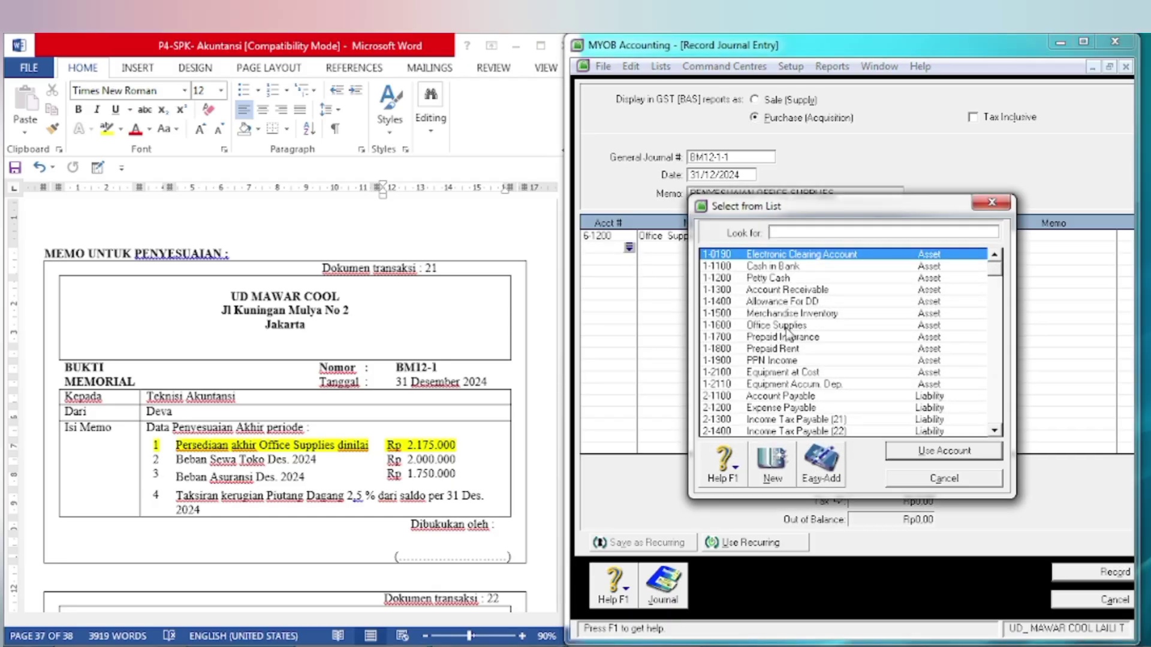
{"action": "left_click", "coordinate": [787, 328]}
{"action": "left_click", "coordinate": [917, 458]}
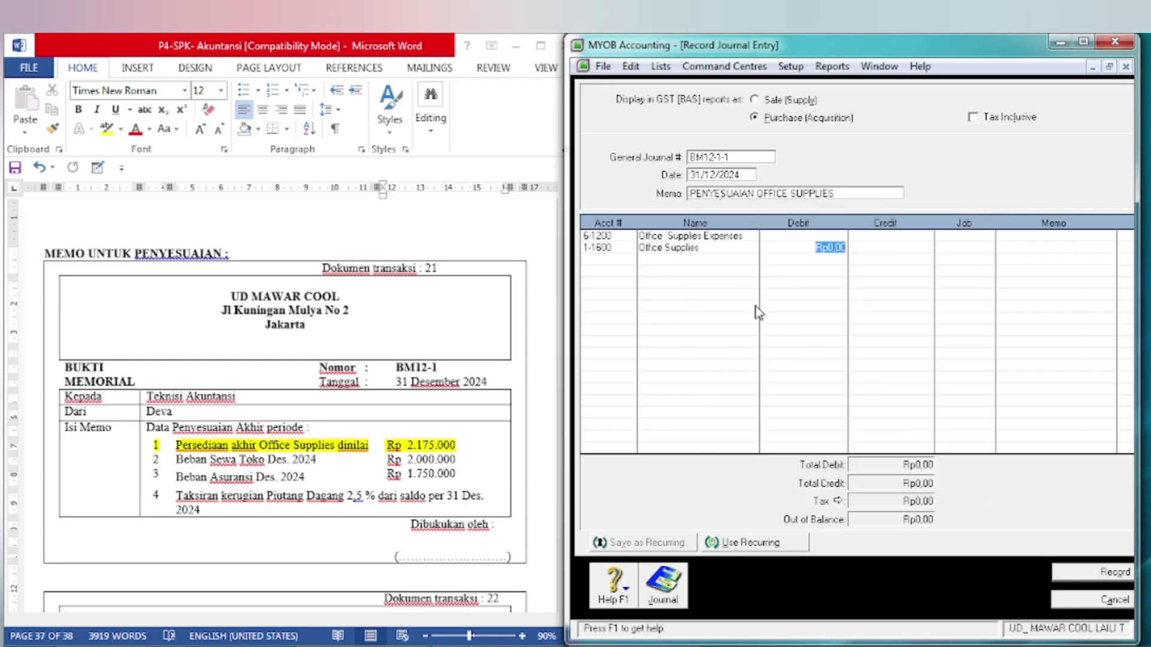
{"action": "left_click", "coordinate": [822, 236]}
In the Word document's trial balance, highlight the debit balance of account 1-1600 Office Supplies in yellow.
{"action": "left_click", "coordinate": [344, 437]}
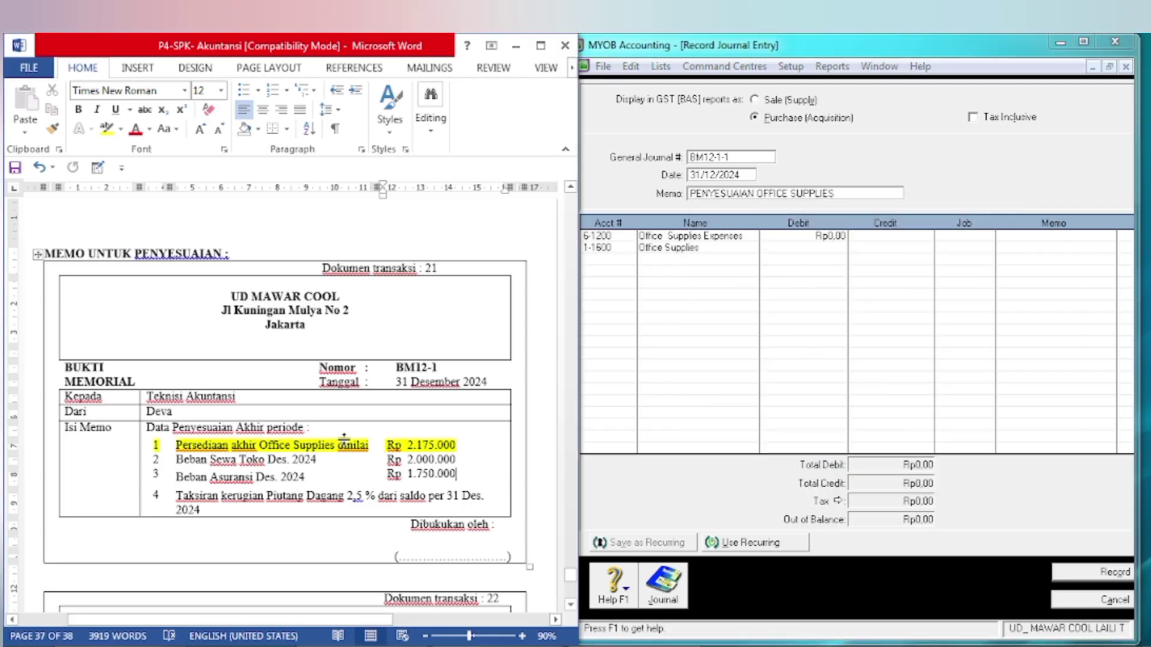
{"action": "scroll", "coordinate": [414, 449], "scroll_direction": "up", "scroll_amount": 5}
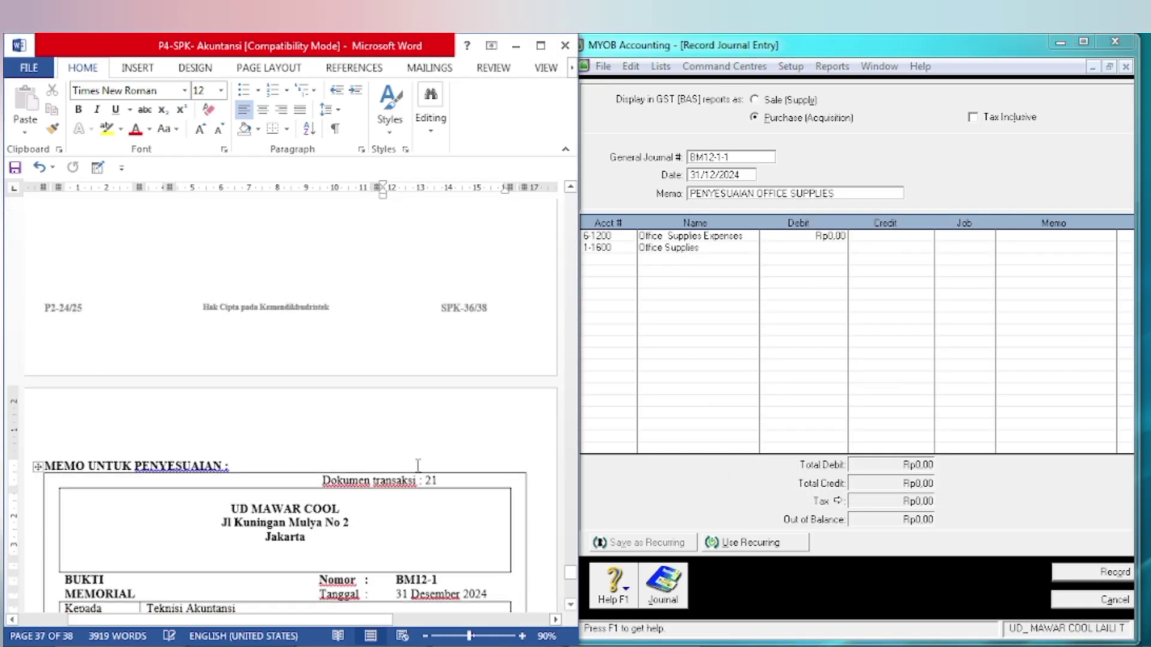
{"action": "scroll", "coordinate": [418, 465], "scroll_direction": "up", "scroll_amount": 20}
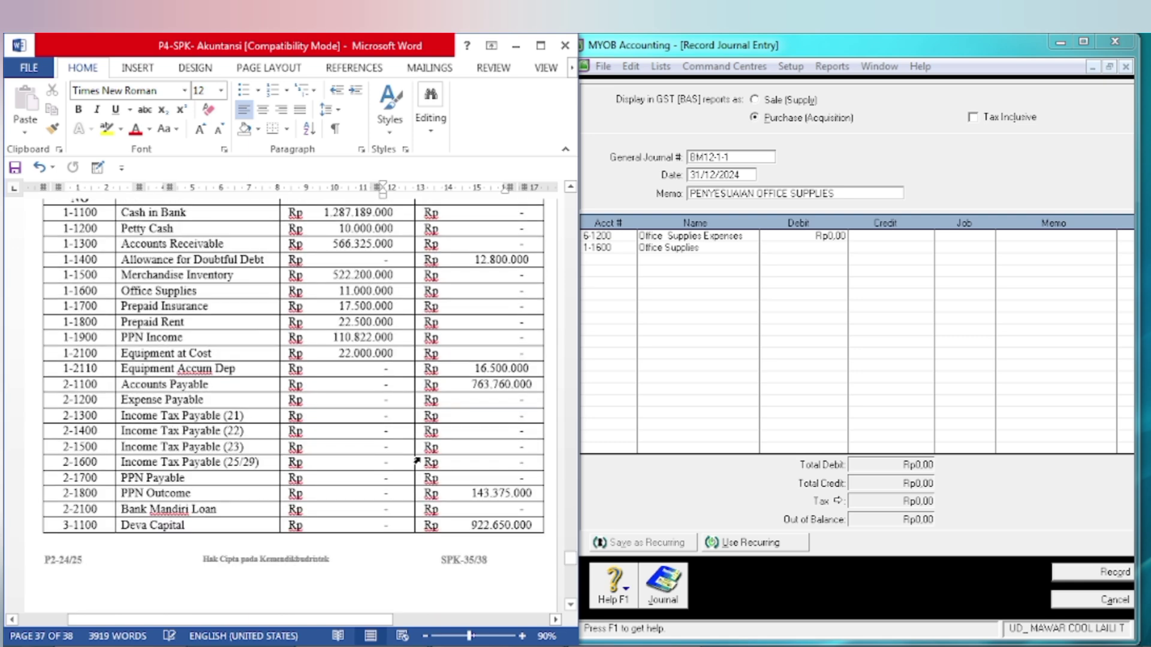
{"action": "scroll", "coordinate": [417, 461], "scroll_direction": "up", "scroll_amount": 4}
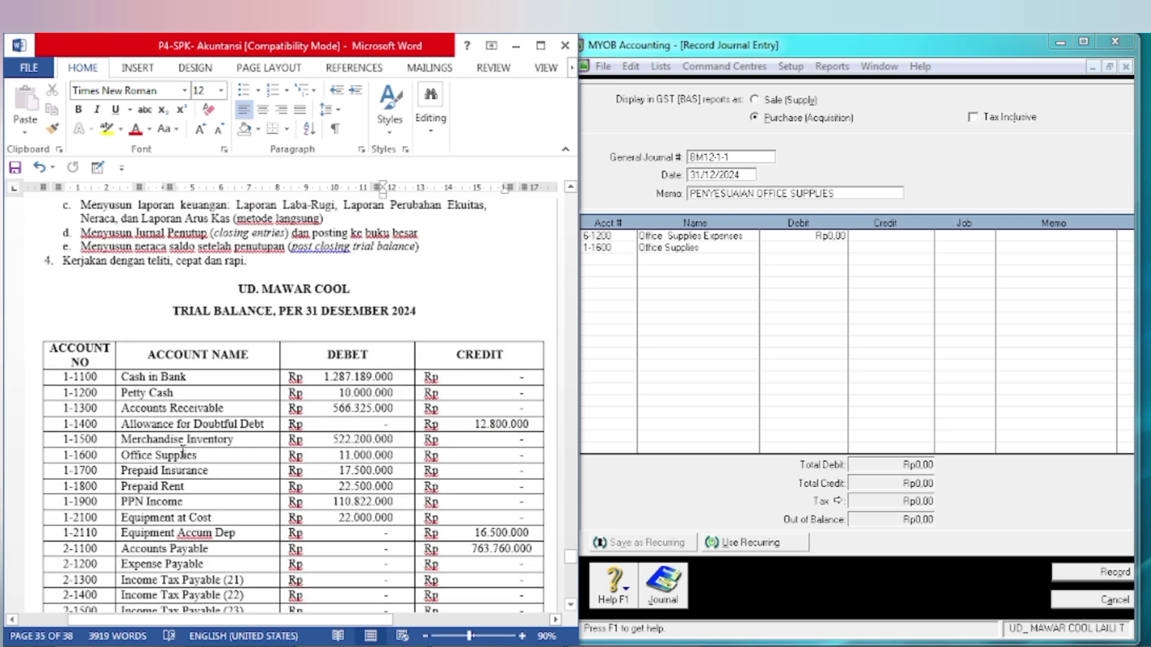
{"action": "left_click_drag", "start_coordinate": [328, 457], "coordinate": [395, 461]}
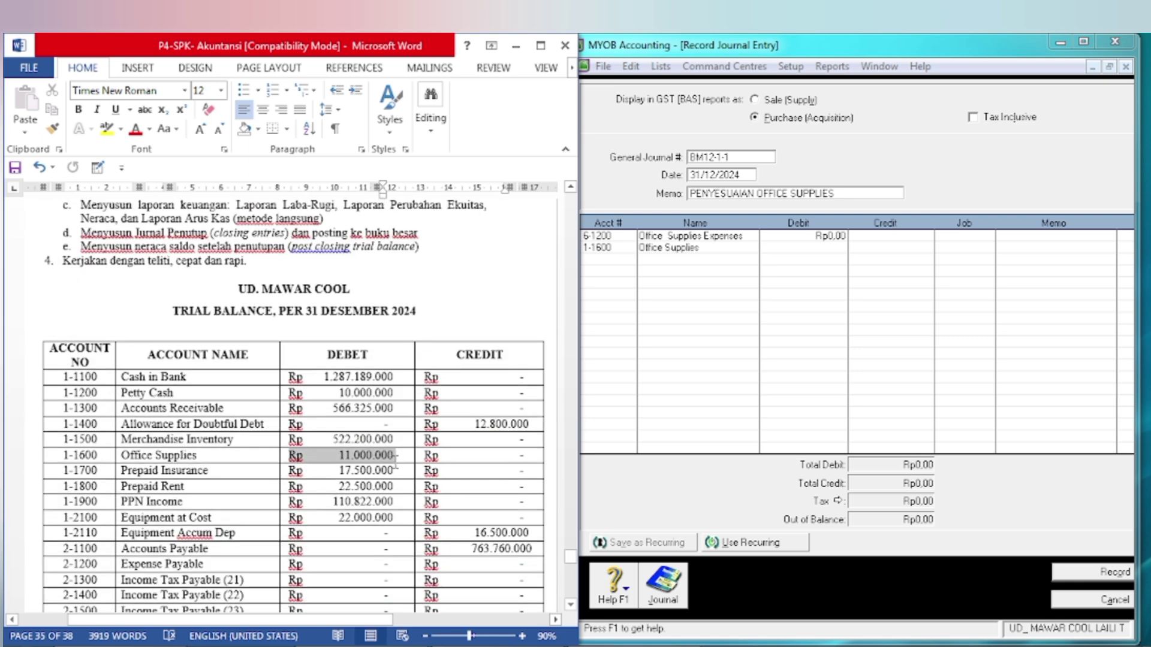
{"action": "left_click", "coordinate": [461, 434]}
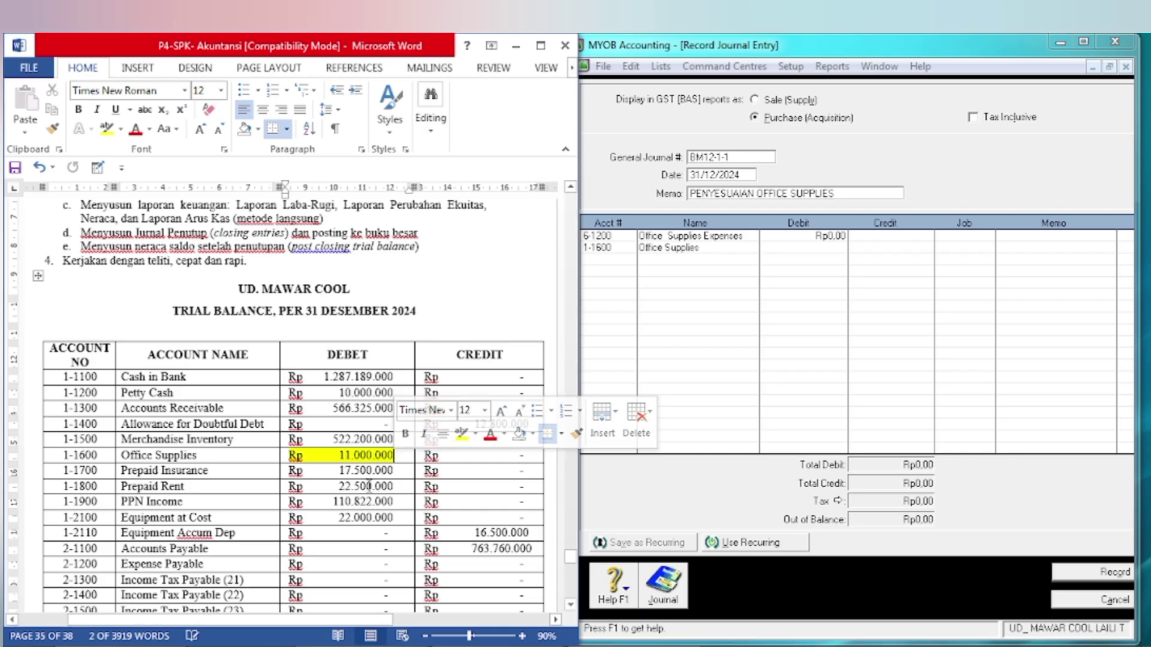
{"action": "scroll", "coordinate": [367, 486], "scroll_direction": "down", "scroll_amount": 1}
{"action": "scroll", "coordinate": [367, 485], "scroll_direction": "down", "scroll_amount": 20}
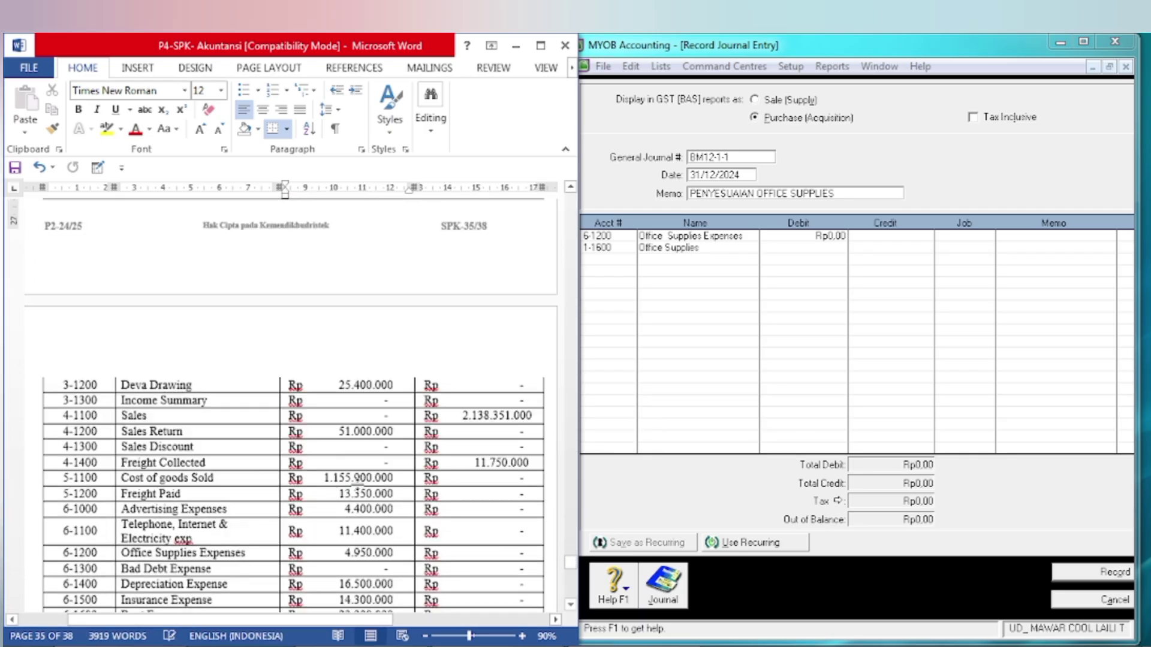
Switch to the KUNCI JAWABAN UD MAWAR COOL workbook in Excel and enter 11000000 in G2 and 2175000 in G3.
{"action": "scroll", "coordinate": [351, 485], "scroll_direction": "down", "scroll_amount": 10}
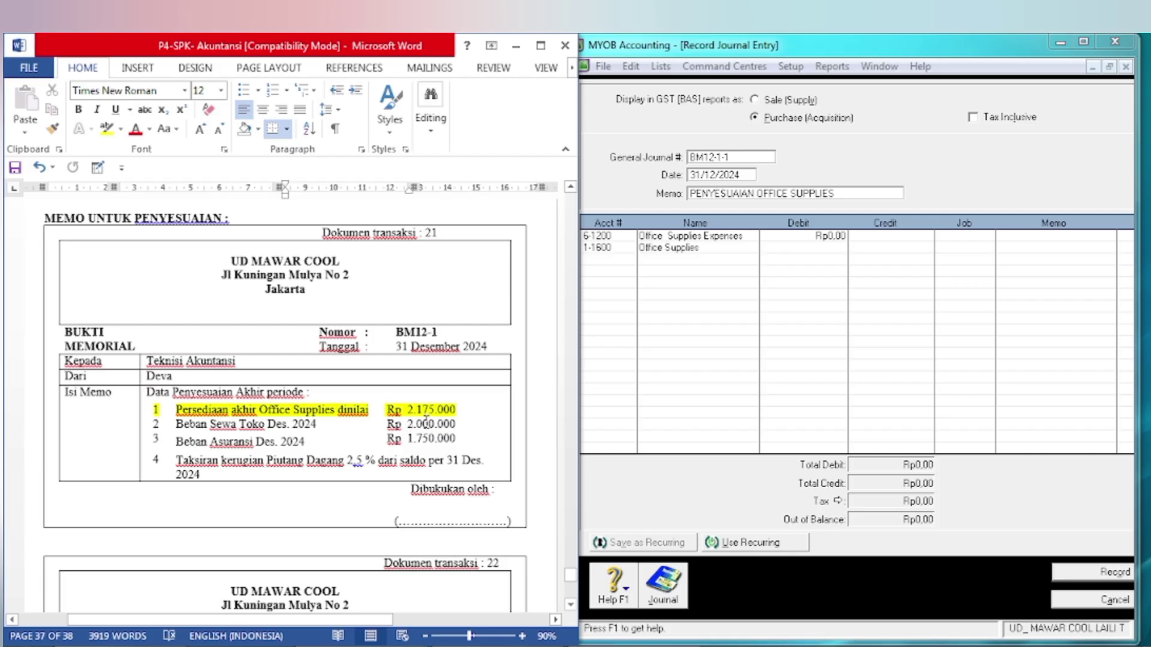
{"action": "key", "text": "alt+Tab"}
{"action": "left_click", "coordinate": [717, 533]}
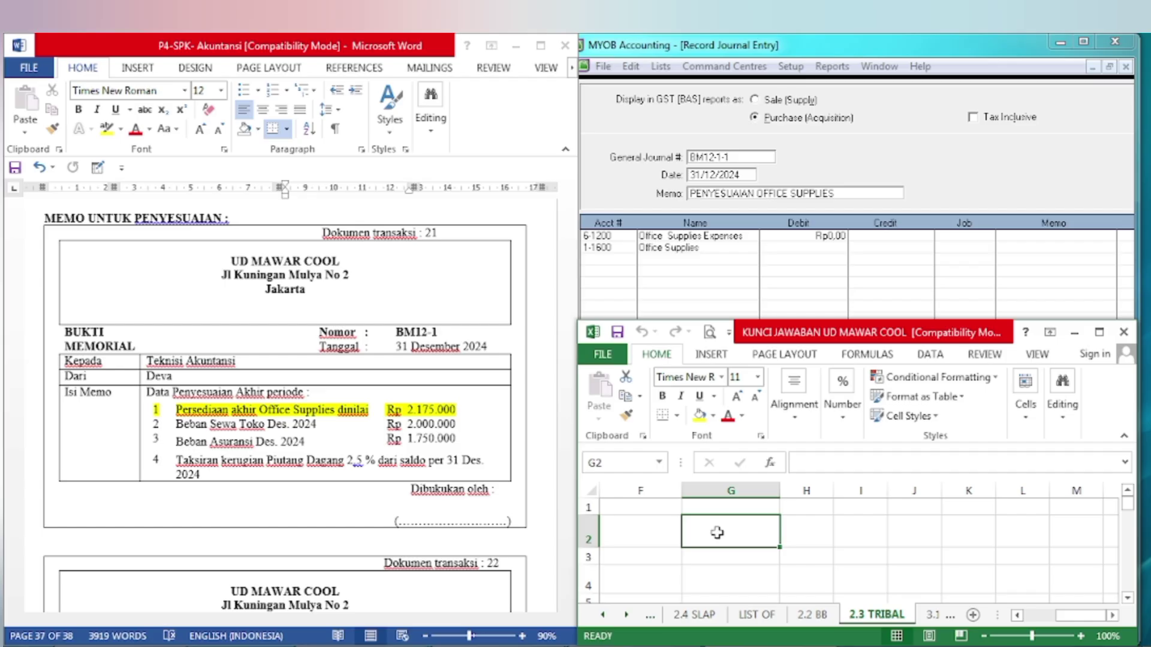
{"action": "type", "text": "11"}
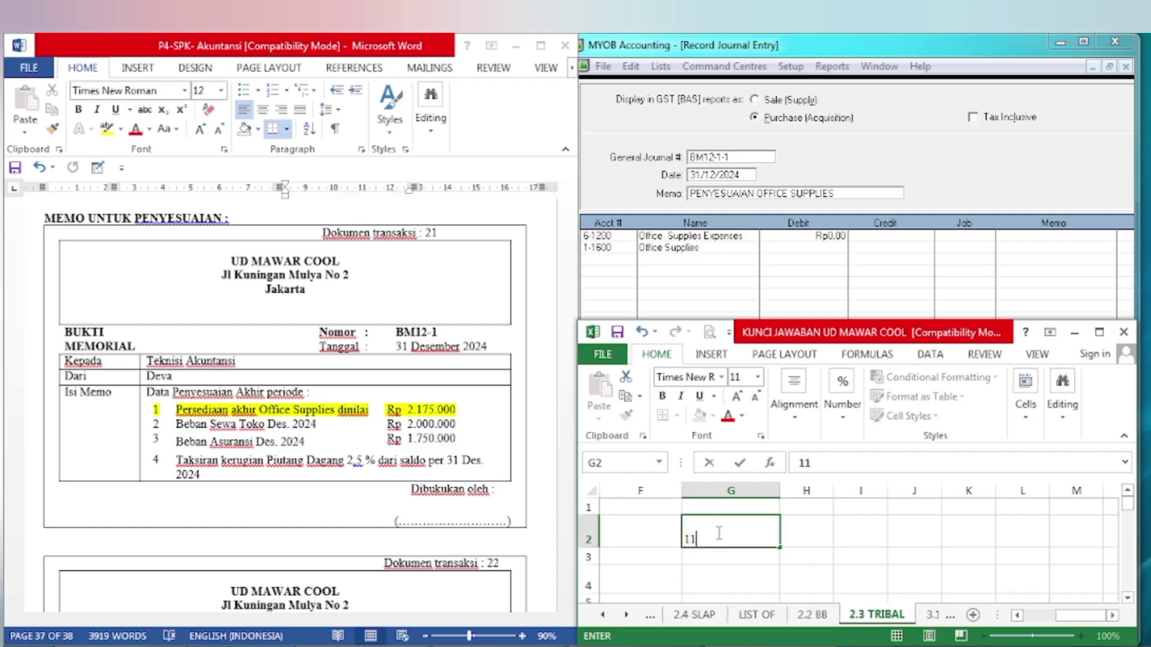
{"action": "type", "text": "000000"}
{"action": "key", "text": "Return"}
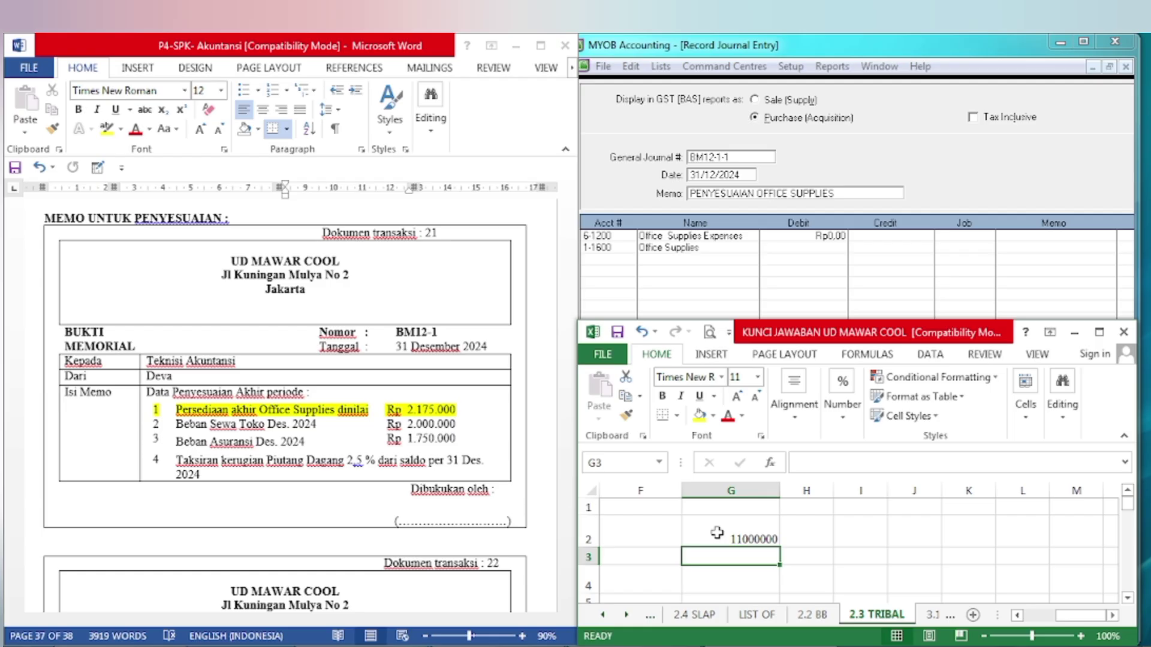
{"action": "type", "text": "21"}
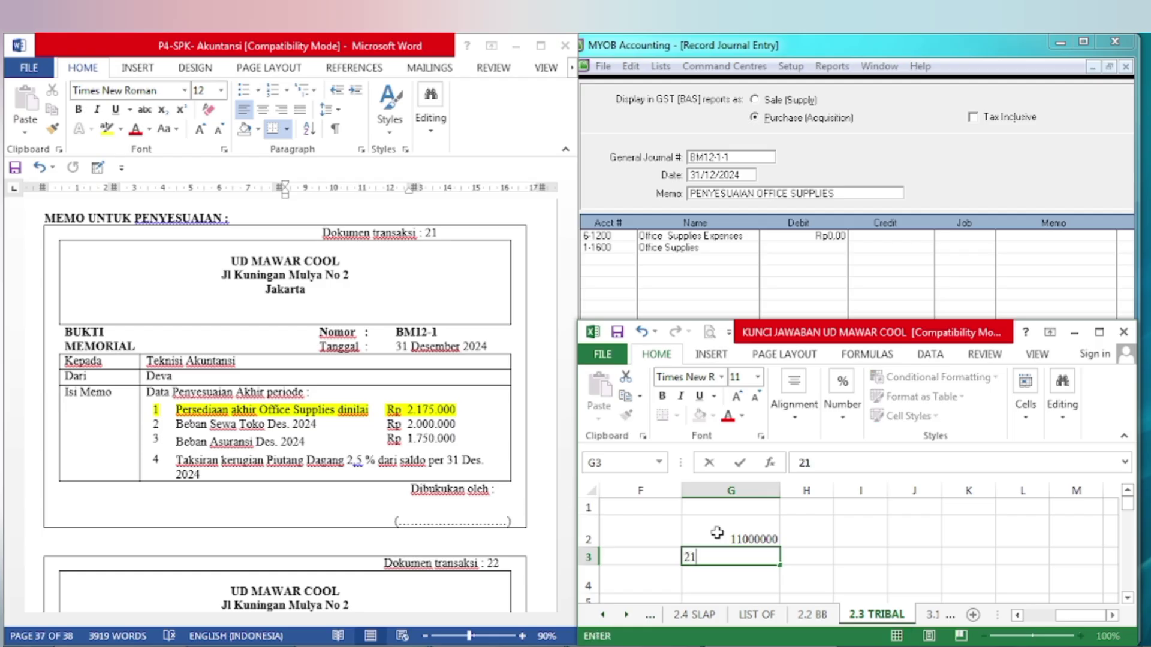
{"action": "type", "text": "75000"}
{"action": "key", "text": "Return"}
Format the two amounts in G2:G3 with the comma number style.
{"action": "left_click_drag", "start_coordinate": [718, 535], "coordinate": [733, 557]}
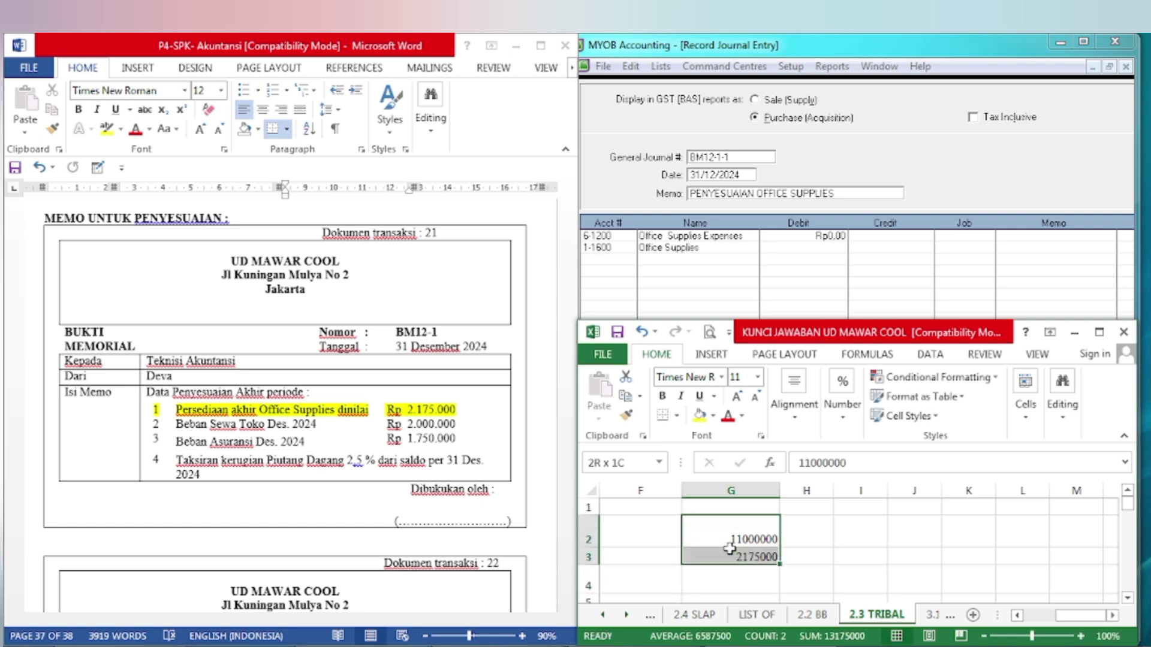
{"action": "left_click", "coordinate": [843, 419]}
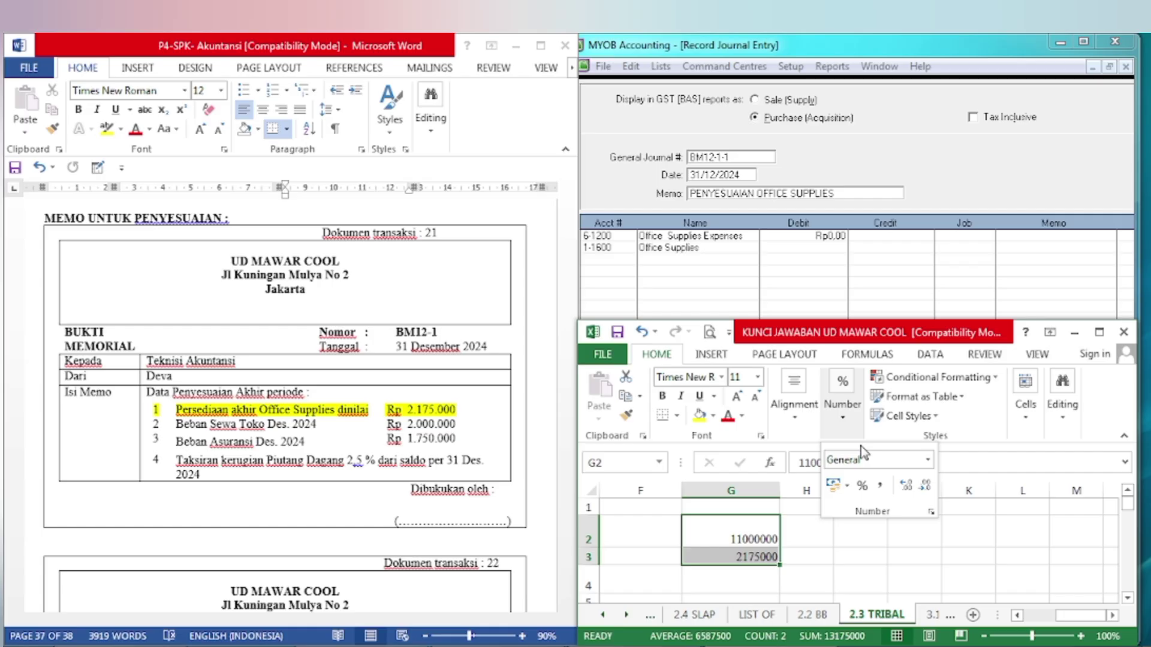
{"action": "left_click", "coordinate": [880, 485]}
{"action": "left_click", "coordinate": [731, 573]}
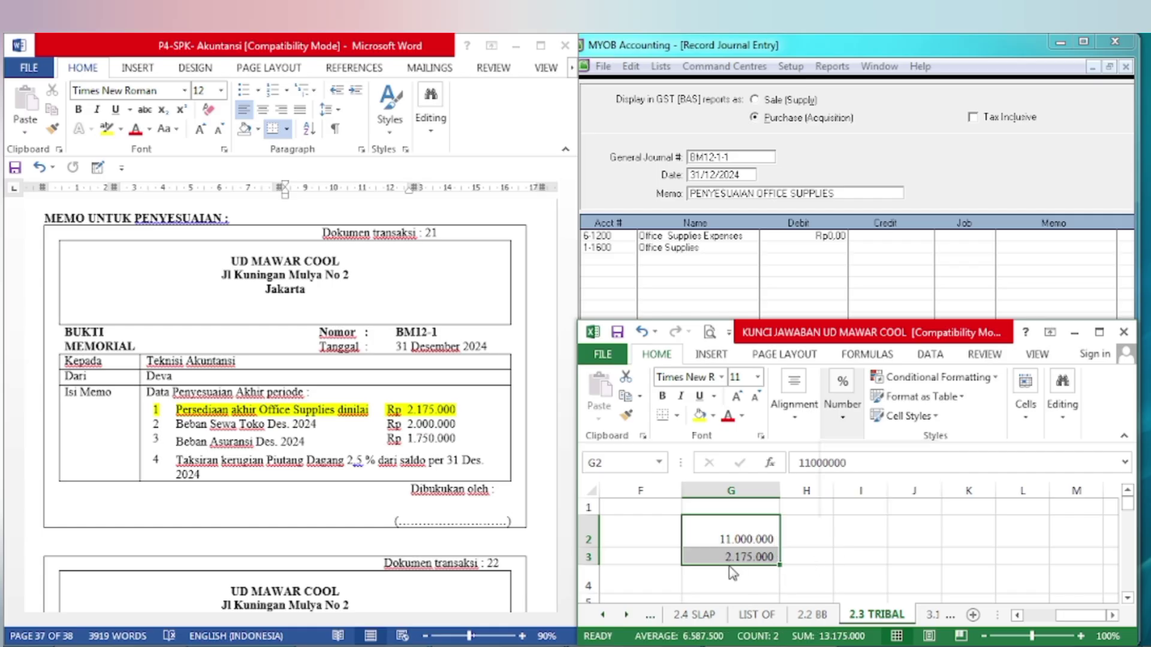
Calculate the supplies used in G4 with the formula =G2-G3 and make the result bold.
{"action": "left_click", "coordinate": [731, 574]}
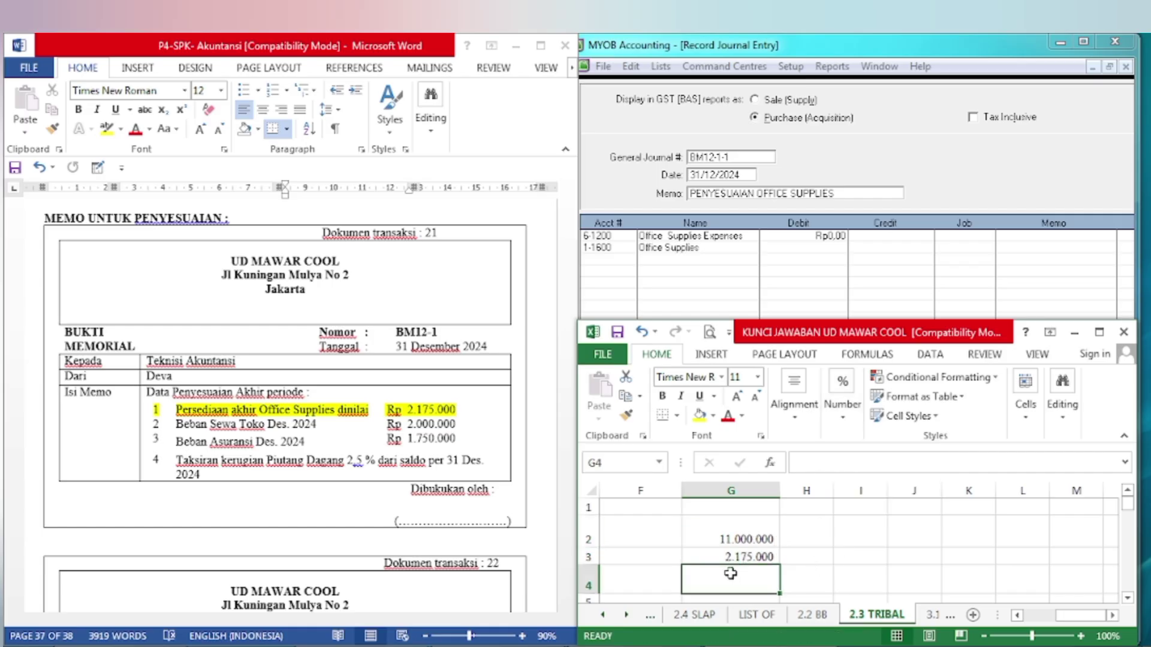
{"action": "type", "text": "="}
{"action": "key", "text": "Up"}
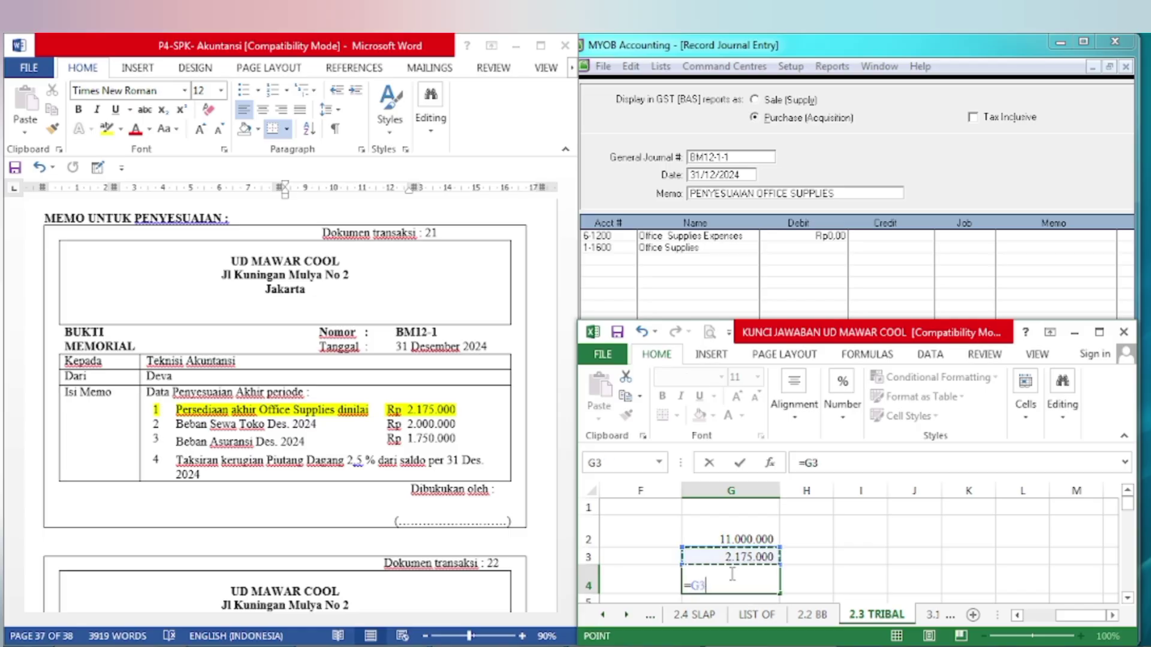
{"action": "key", "text": "Up"}
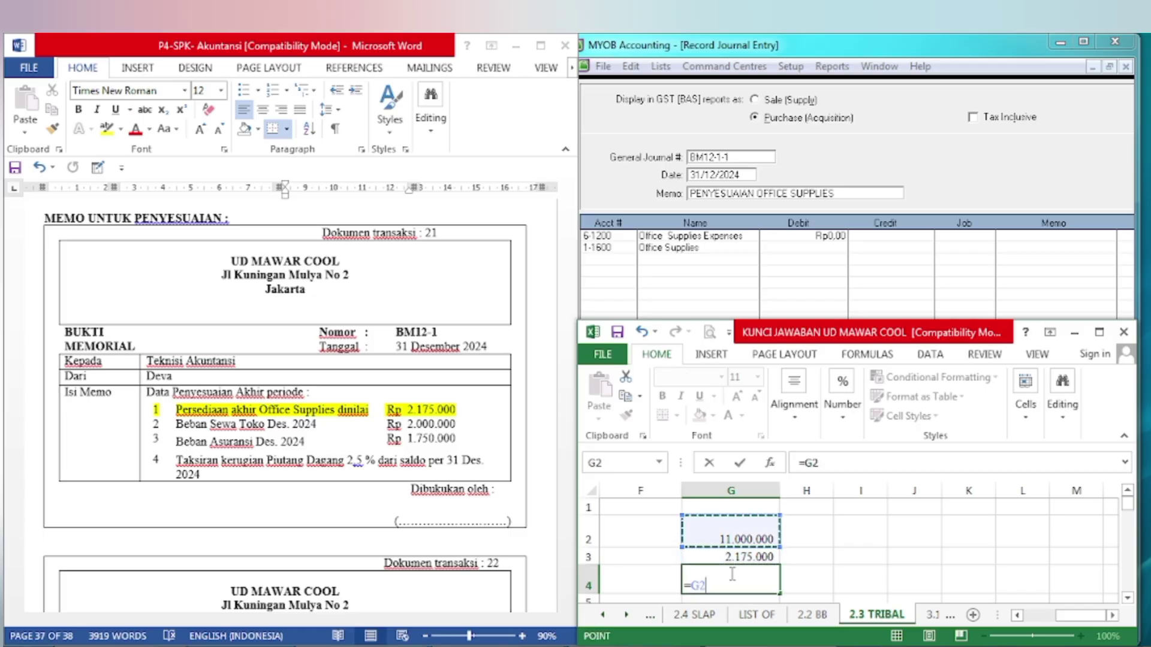
{"action": "type", "text": "-"}
{"action": "key", "text": "Down"}
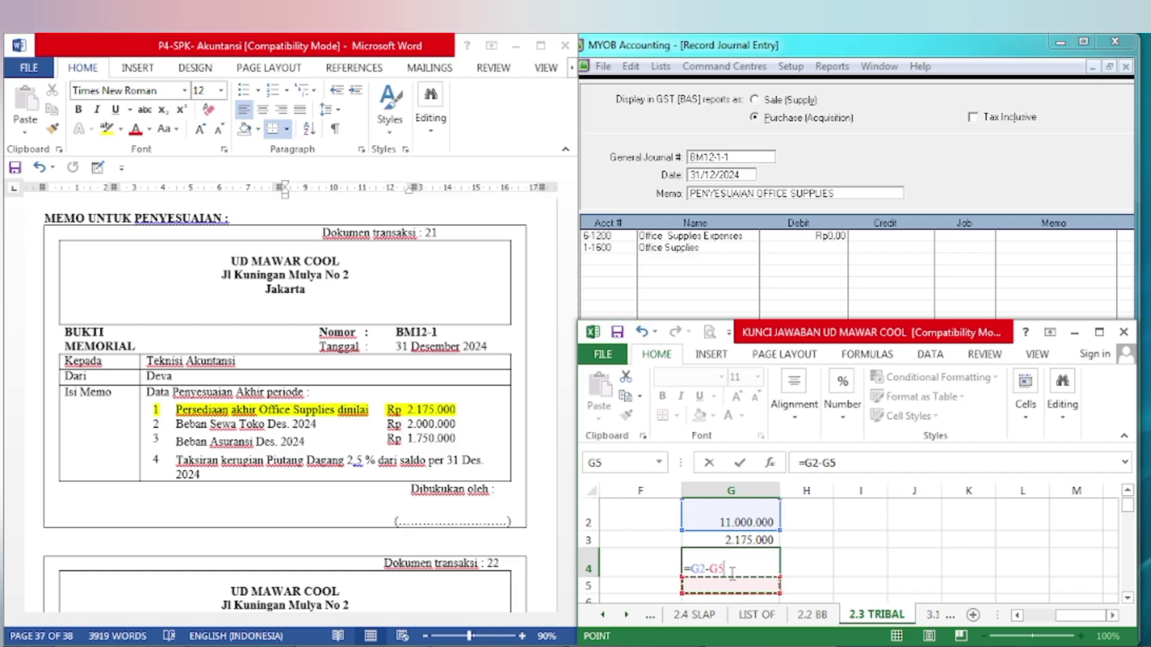
{"action": "key", "text": "Up"}
{"action": "key", "text": "Up"}
{"action": "key", "text": "Up"}
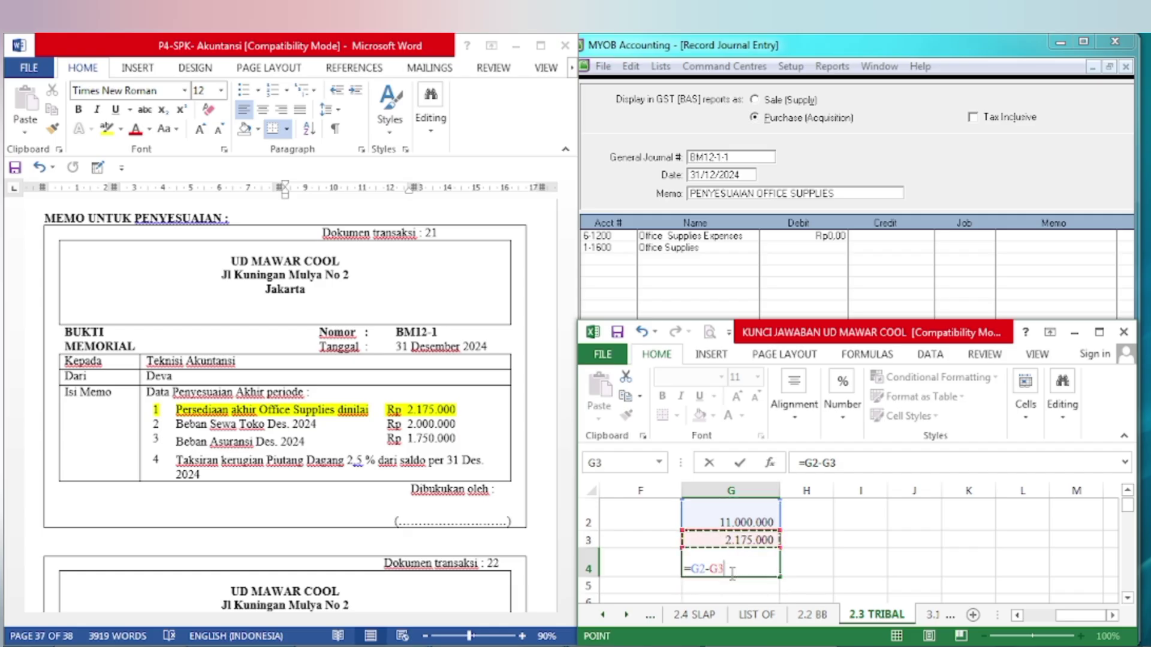
{"action": "key", "text": "Down"}
{"action": "key", "text": "Return"}
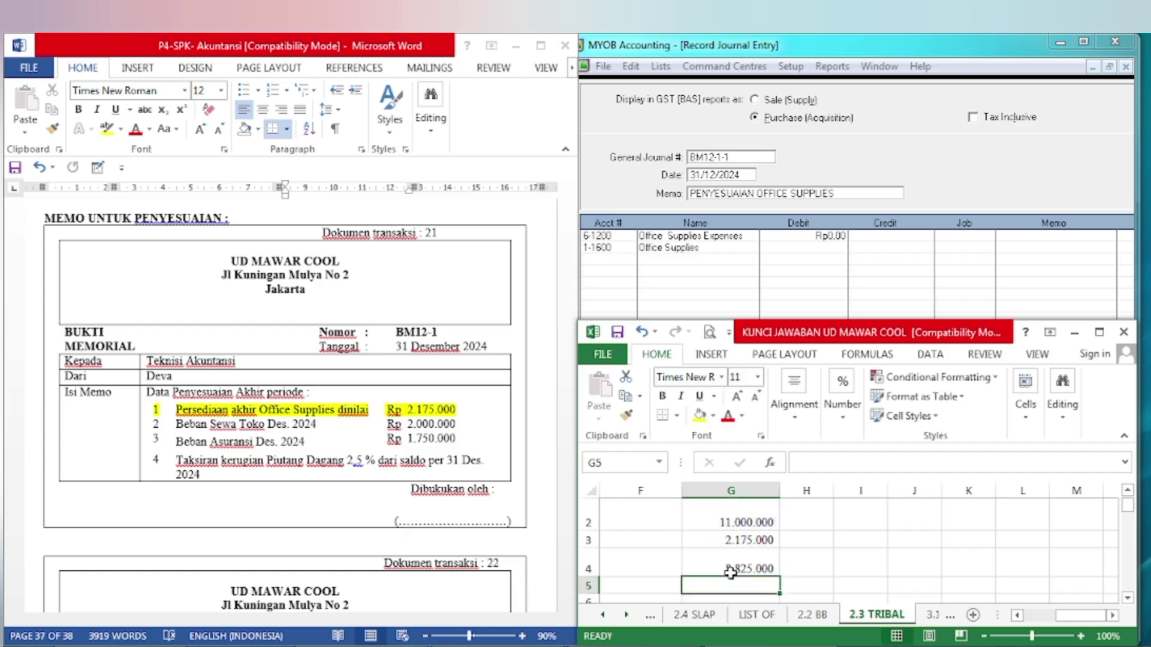
{"action": "left_click", "coordinate": [731, 567]}
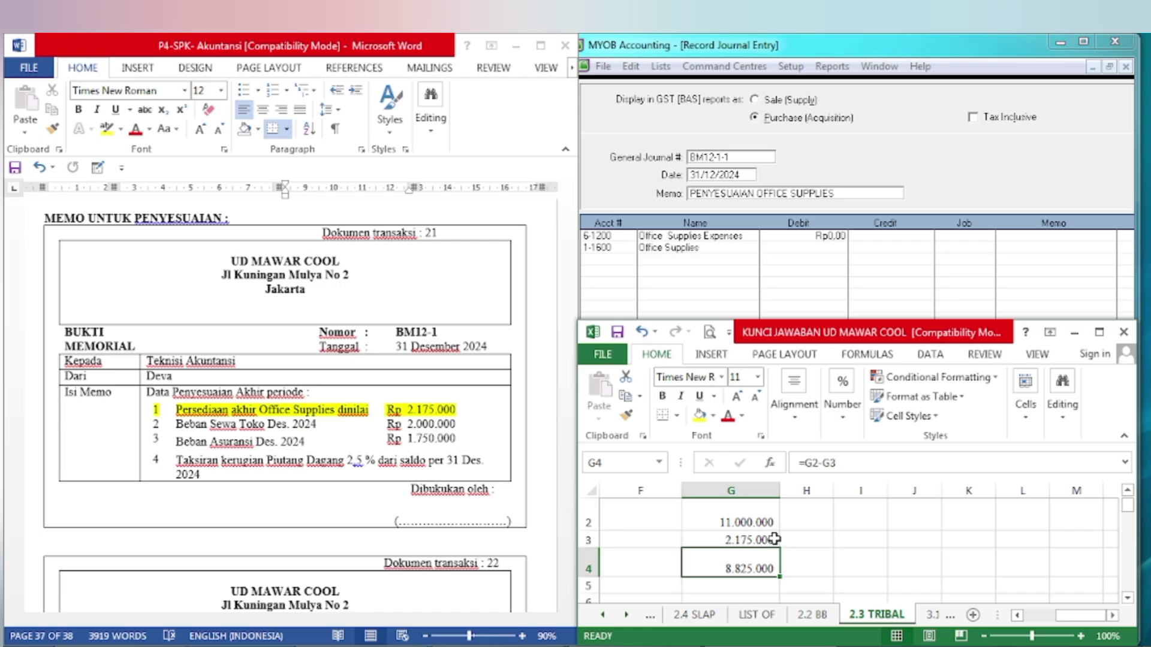
{"action": "key", "text": "ctrl+b"}
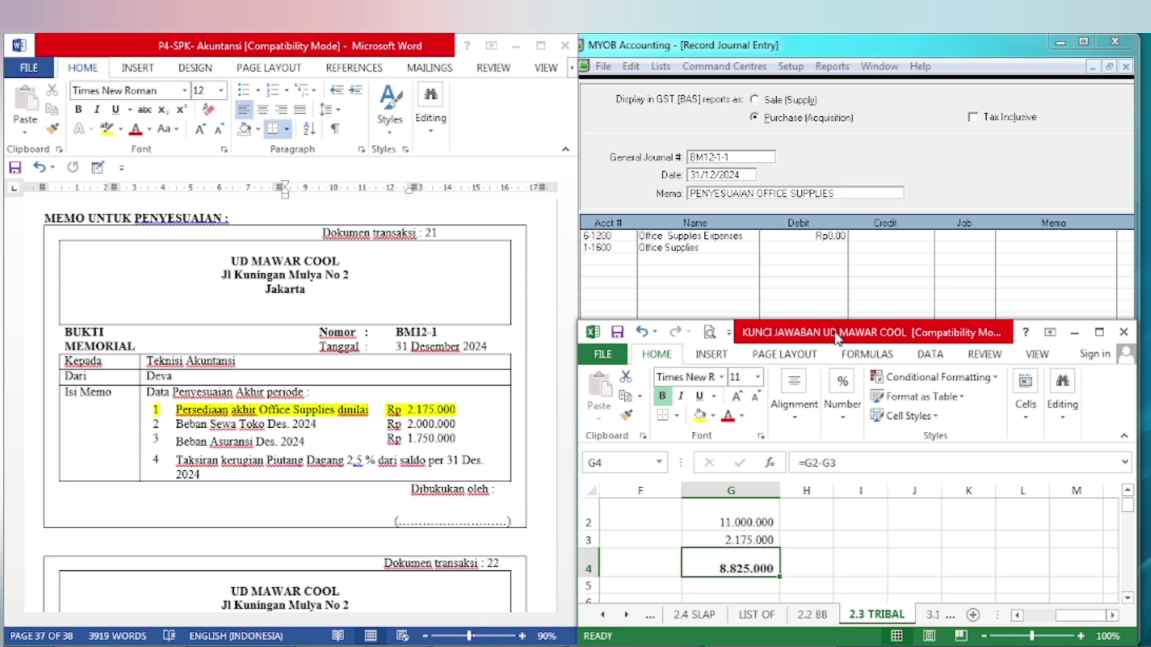
Move the Excel window over the Word document and, in MYOB, enter a debit of 8825000 for 6-1200 Office Supplies Expenses.
{"action": "left_click_drag", "start_coordinate": [881, 333], "coordinate": [262, 356]}
{"action": "left_click", "coordinate": [772, 289]}
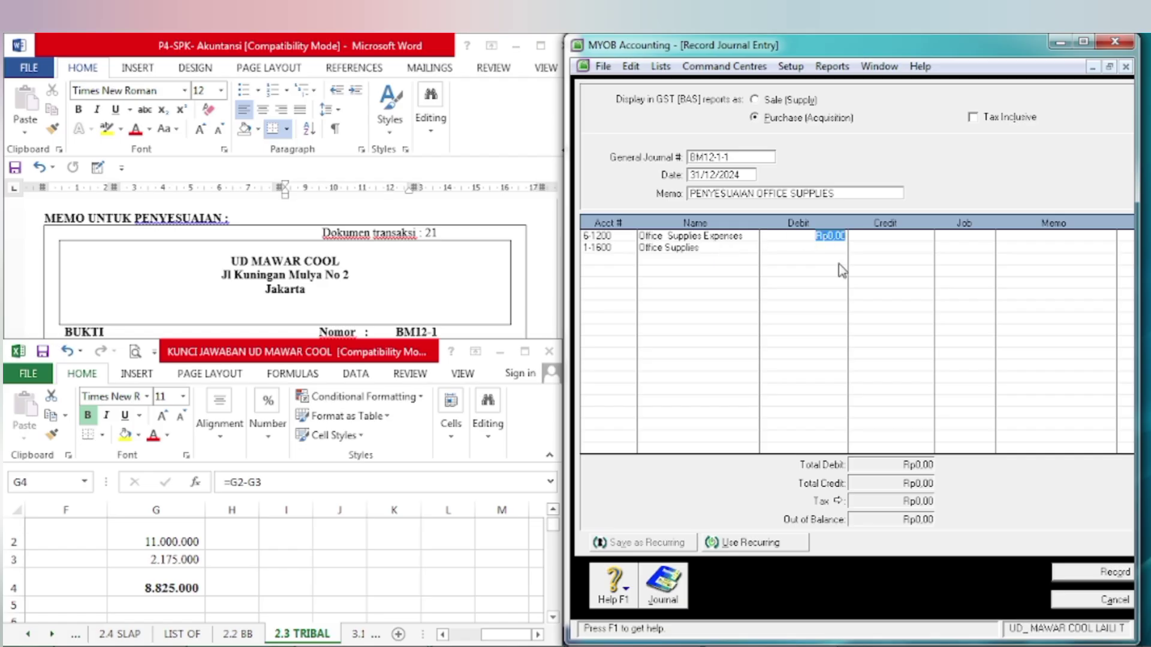
{"action": "type", "text": "8"}
{"action": "type", "text": "825"}
{"action": "type", "text": "000"}
{"action": "key", "text": "Tab"}
{"action": "key", "text": "Tab"}
{"action": "key", "text": "Tab"}
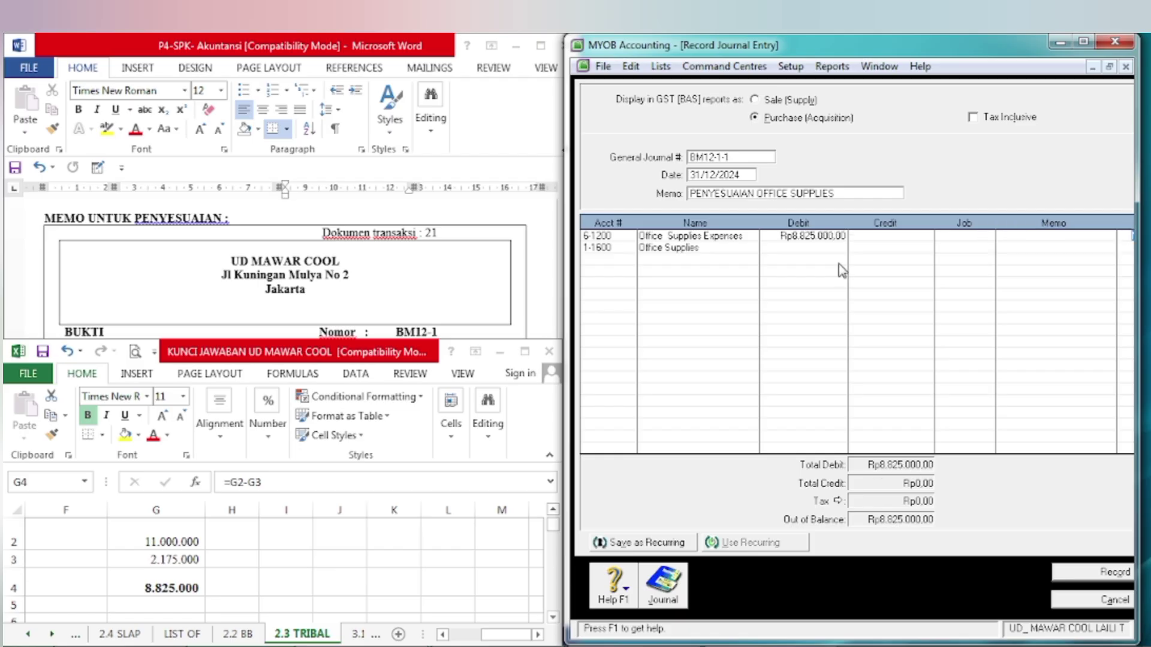
Fill in the credit of Rp8.825.000 for 1-1600 Office Supplies and record the journal entry.
{"action": "key", "text": "Tab"}
{"action": "key", "text": "Tab"}
{"action": "key", "text": "Tab"}
{"action": "key", "text": "Tab"}
{"action": "key", "text": "Tab"}
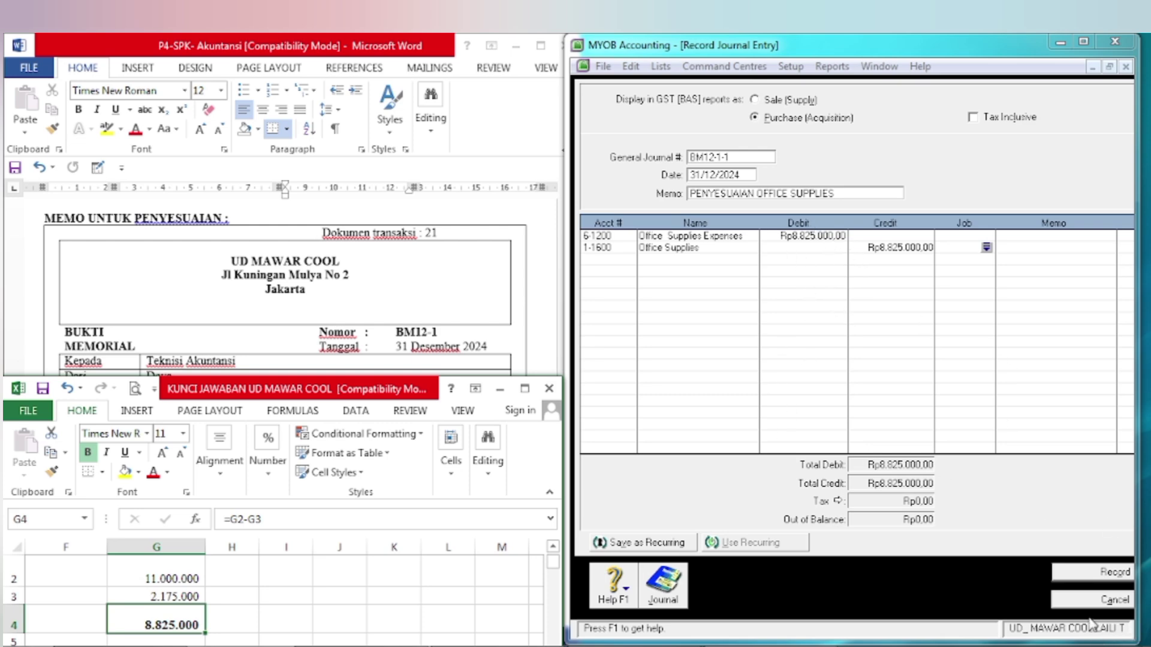
{"action": "left_click", "coordinate": [1092, 576]}
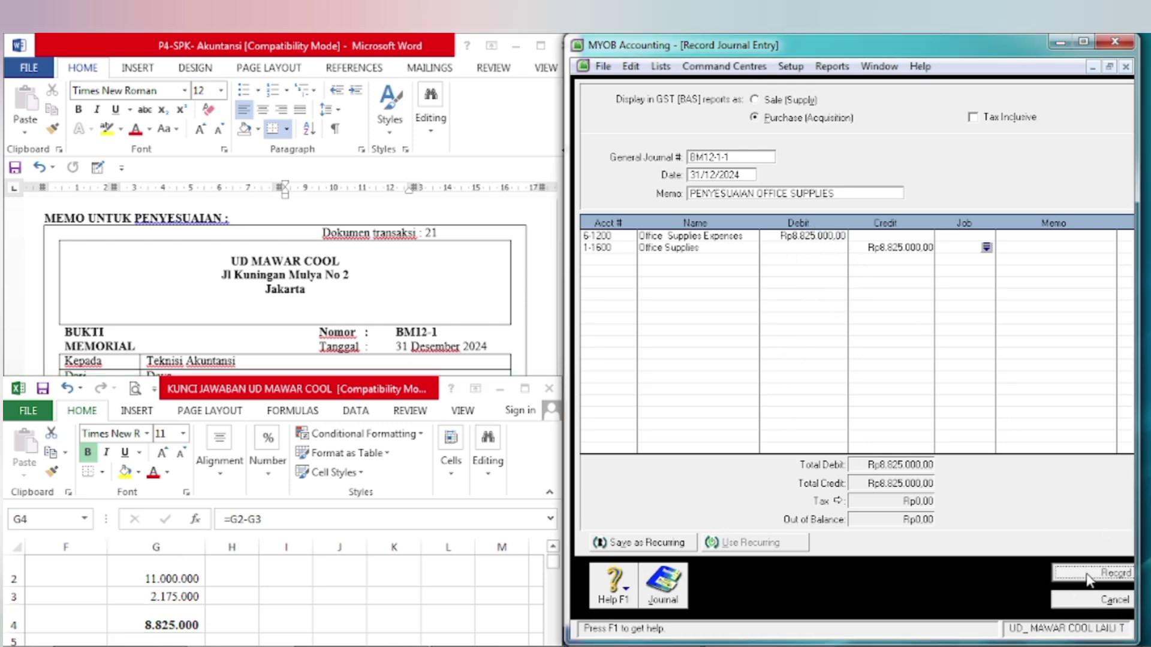
Number the new journal entry BM12-1-2, dated 31/12/2024, and minimize the Excel workbook.
{"action": "left_click", "coordinate": [743, 159]}
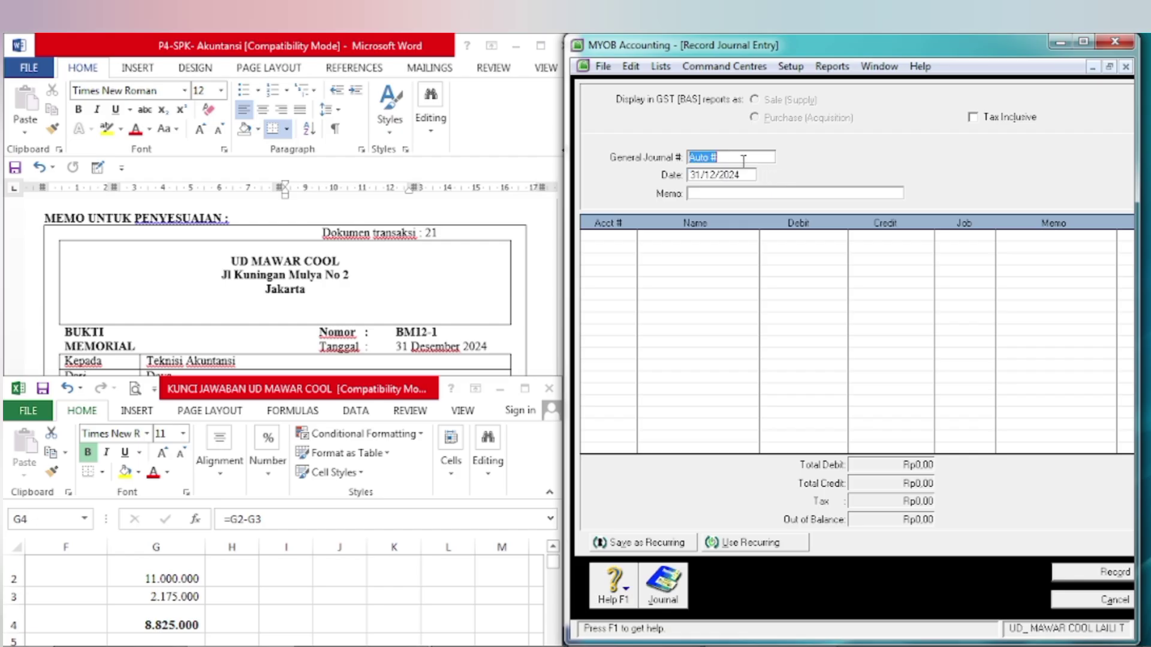
{"action": "type", "text": "BM12-1-2"}
{"action": "left_click", "coordinate": [500, 389]}
{"action": "left_click", "coordinate": [689, 176]}
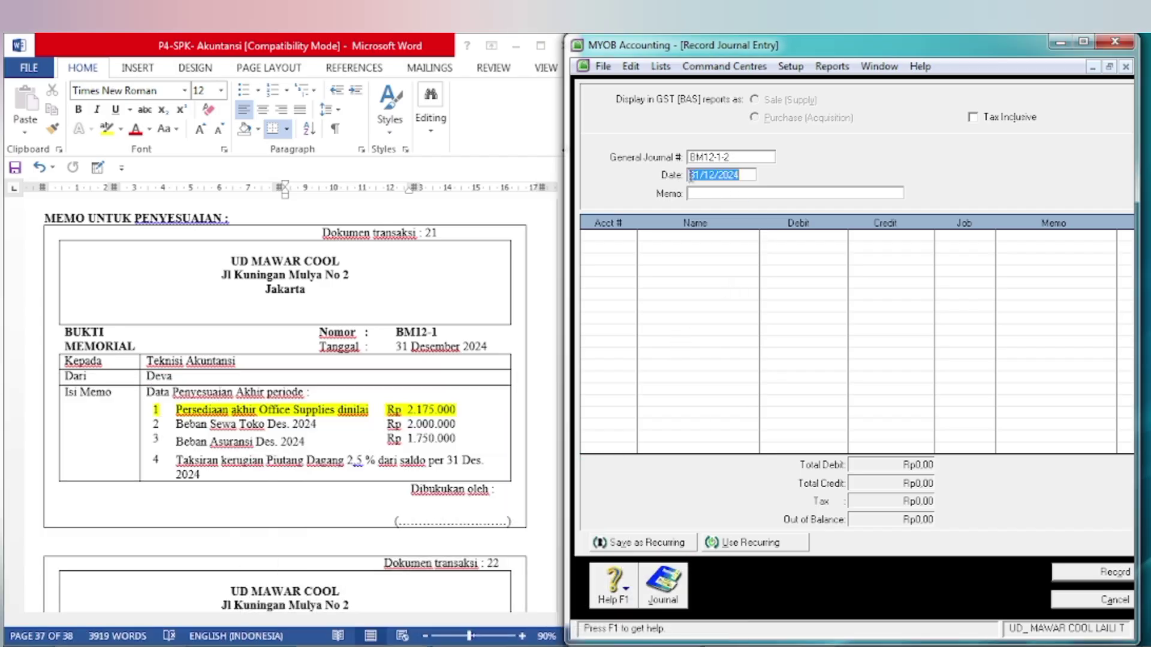
{"action": "left_click", "coordinate": [705, 195]}
In the Word document, highlight the text of memo line 2, Beban Sewa Toko Des. 2024, in yellow.
{"action": "left_click", "coordinate": [178, 430]}
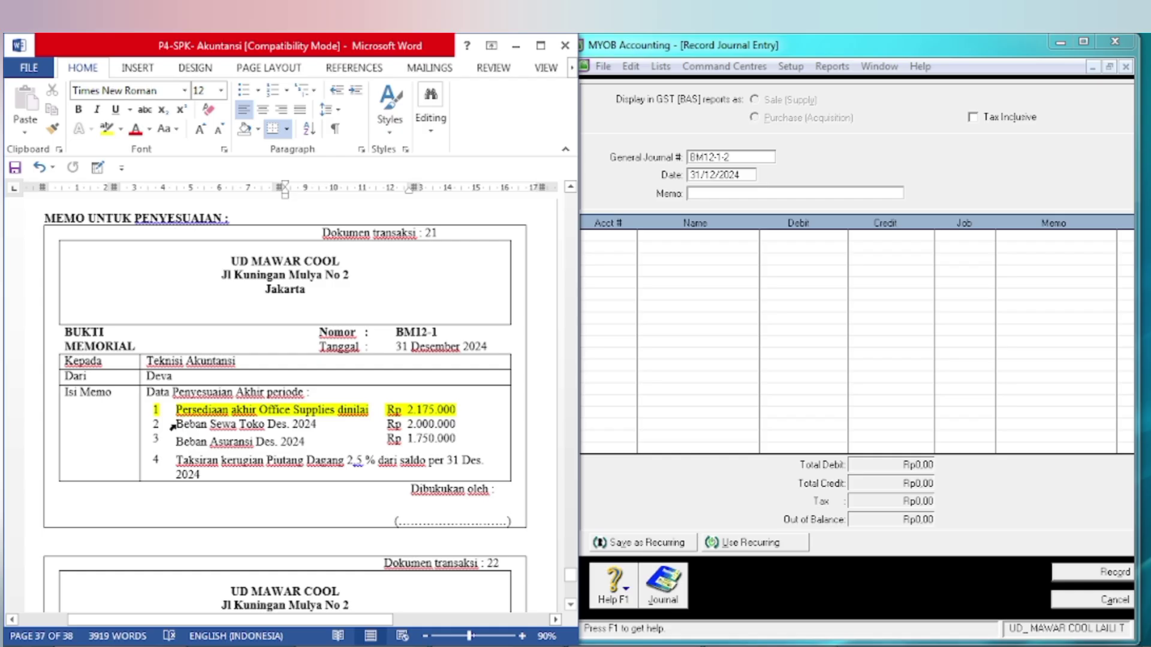
{"action": "left_click", "coordinate": [172, 427]}
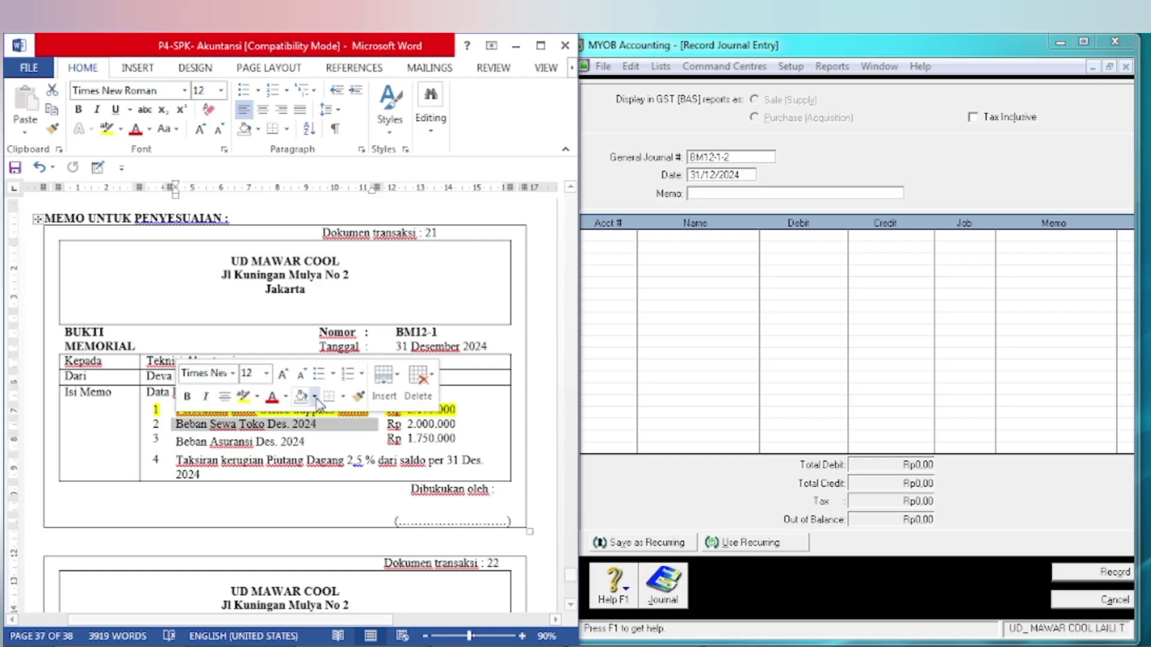
{"action": "left_click", "coordinate": [243, 396]}
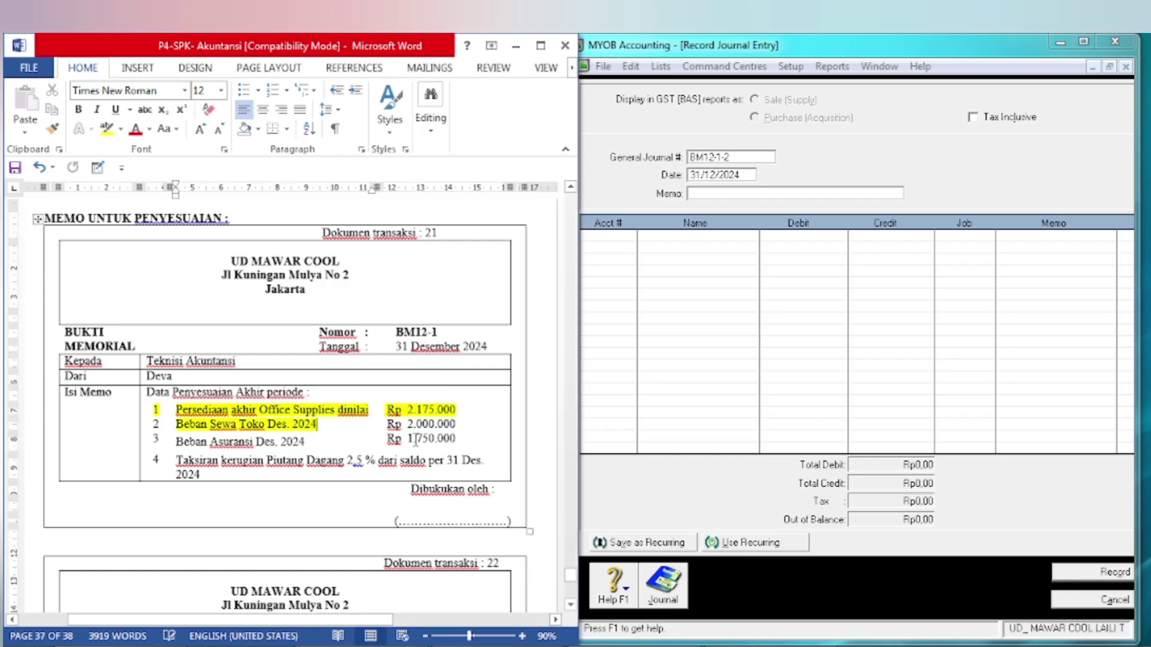
In MYOB, enter BEBAN SEWA TOKO DES as the memo of journal entry BM12-1-2.
{"action": "left_click", "coordinate": [728, 196]}
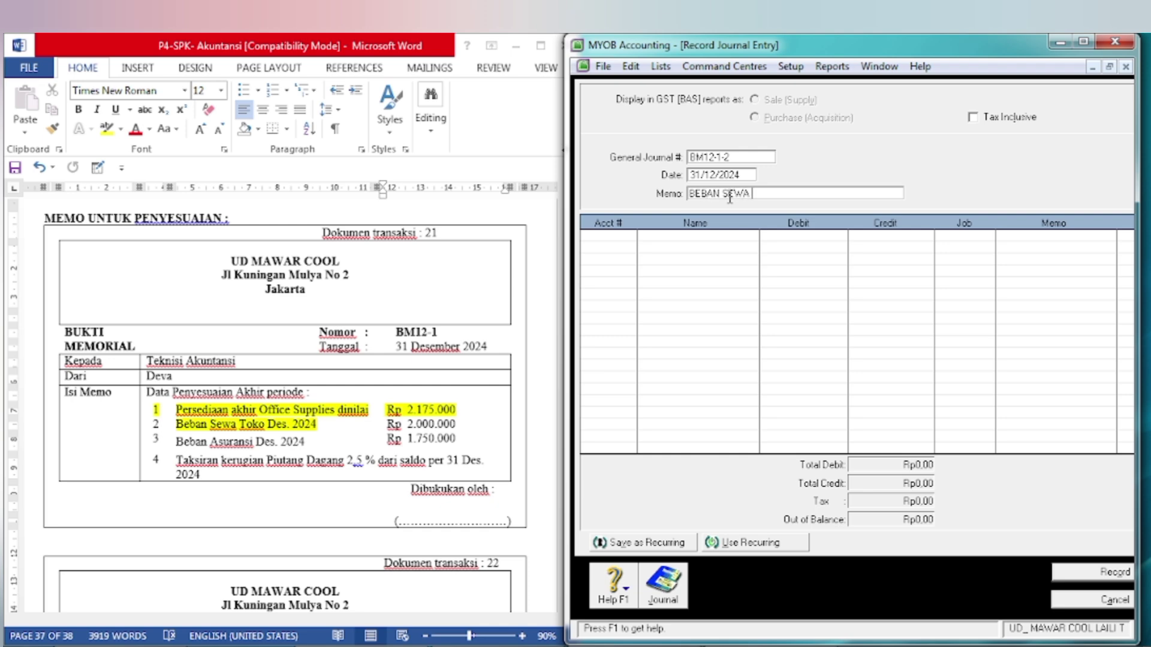
{"action": "type", "text": "OKO DES"}
{"action": "key", "text": "Tab"}
Add account 6-1600 Rent Expenses as the first journal line with a debit of 2.000.000.
{"action": "key", "text": "Tab"}
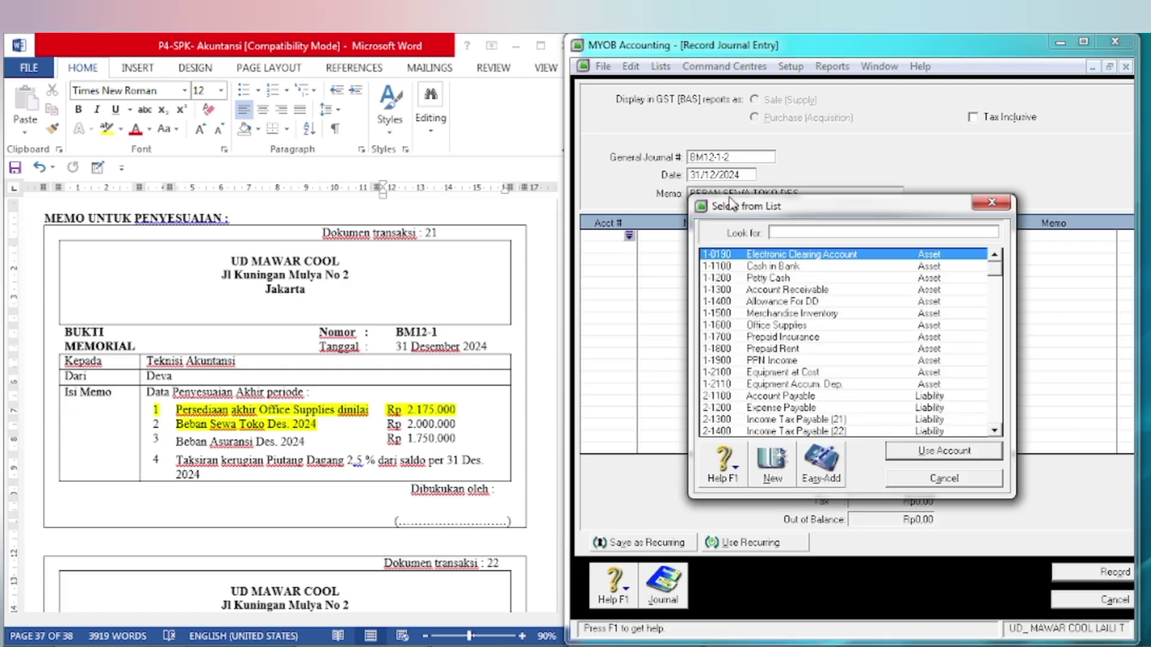
{"action": "type", "text": "6"}
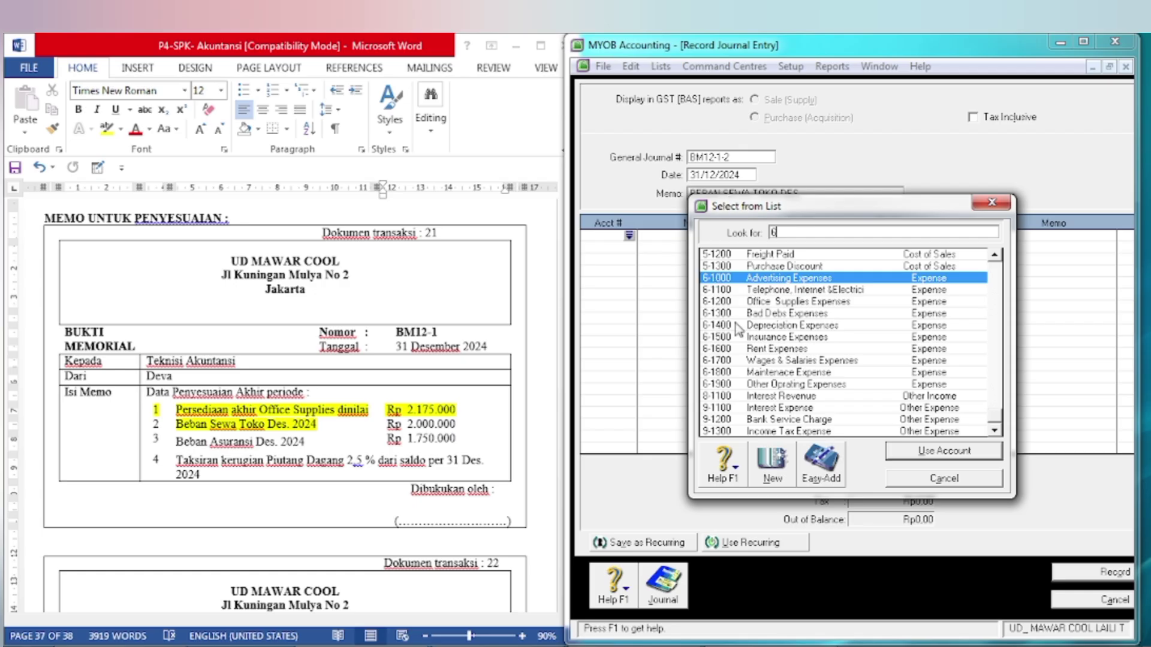
{"action": "left_click", "coordinate": [783, 351]}
{"action": "left_click", "coordinate": [926, 450]}
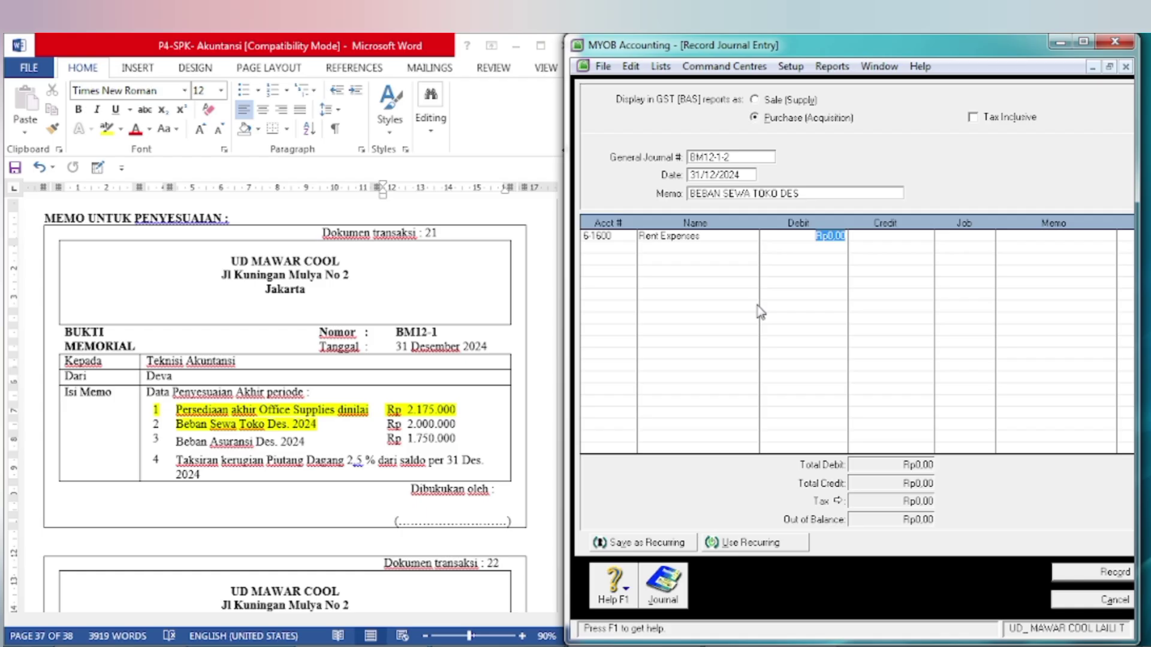
{"action": "type", "text": "2.000.000"}
{"action": "key", "text": "Tab"}
{"action": "key", "text": "Tab"}
{"action": "key", "text": "Tab"}
{"action": "key", "text": "Tab"}
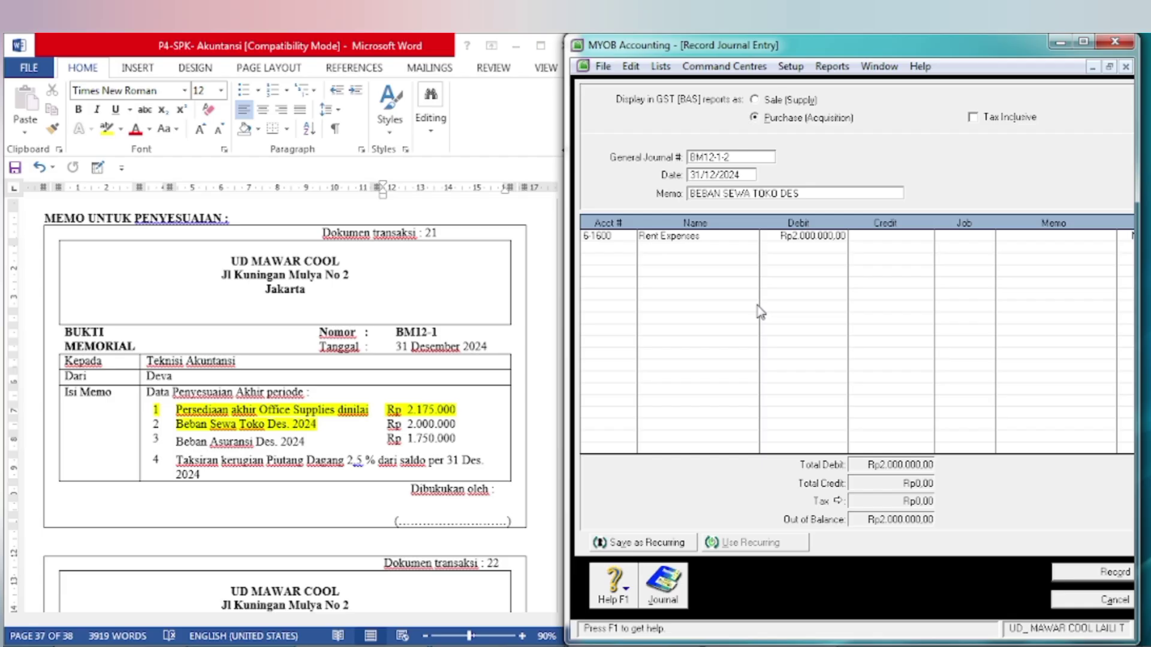
Add account 1-1800 Prepaid Rent as the second line with a credit of Rp2.000.000 and record the journal entry.
{"action": "key", "text": "Tab"}
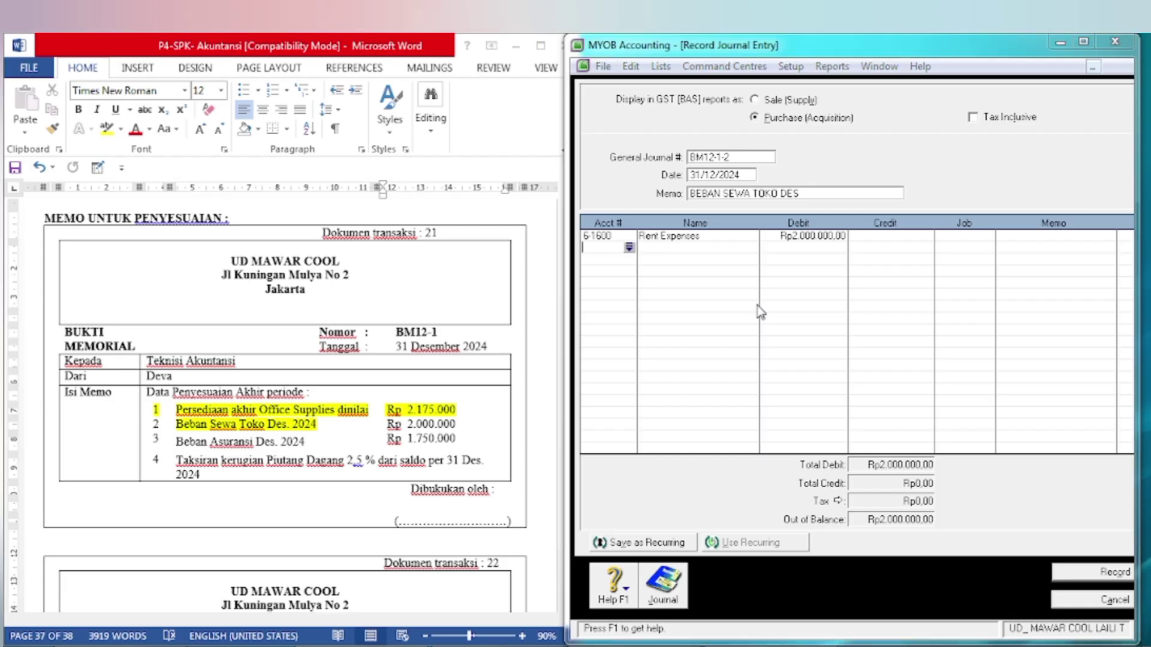
{"action": "key", "text": "Tab"}
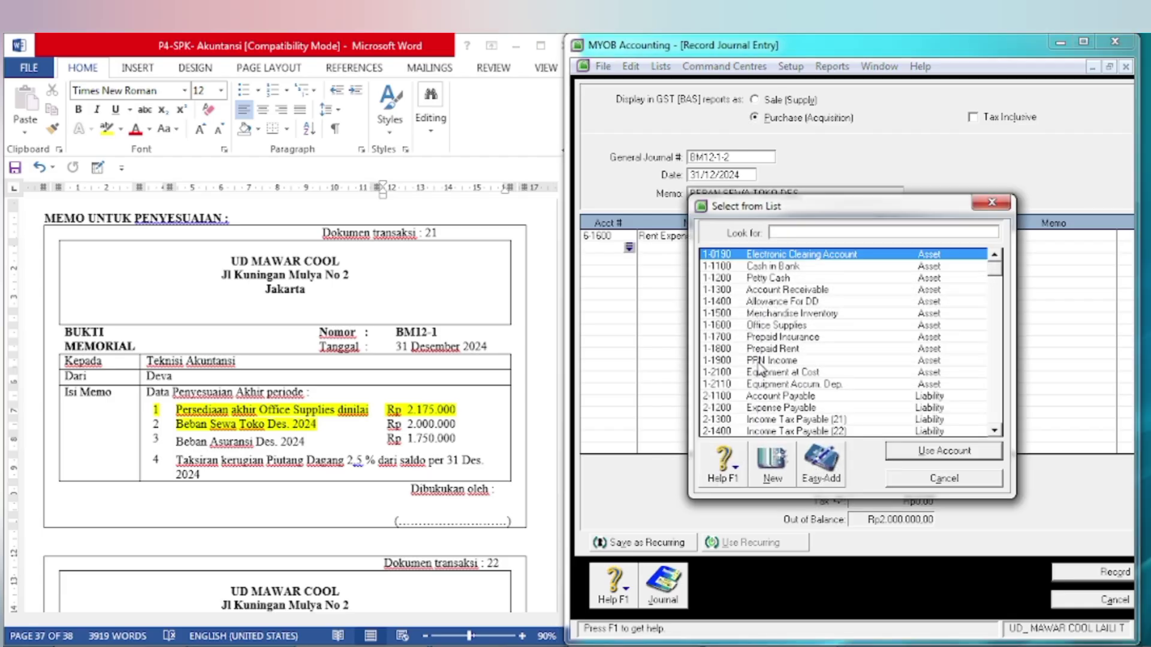
{"action": "left_click", "coordinate": [787, 352]}
{"action": "left_click", "coordinate": [944, 451]}
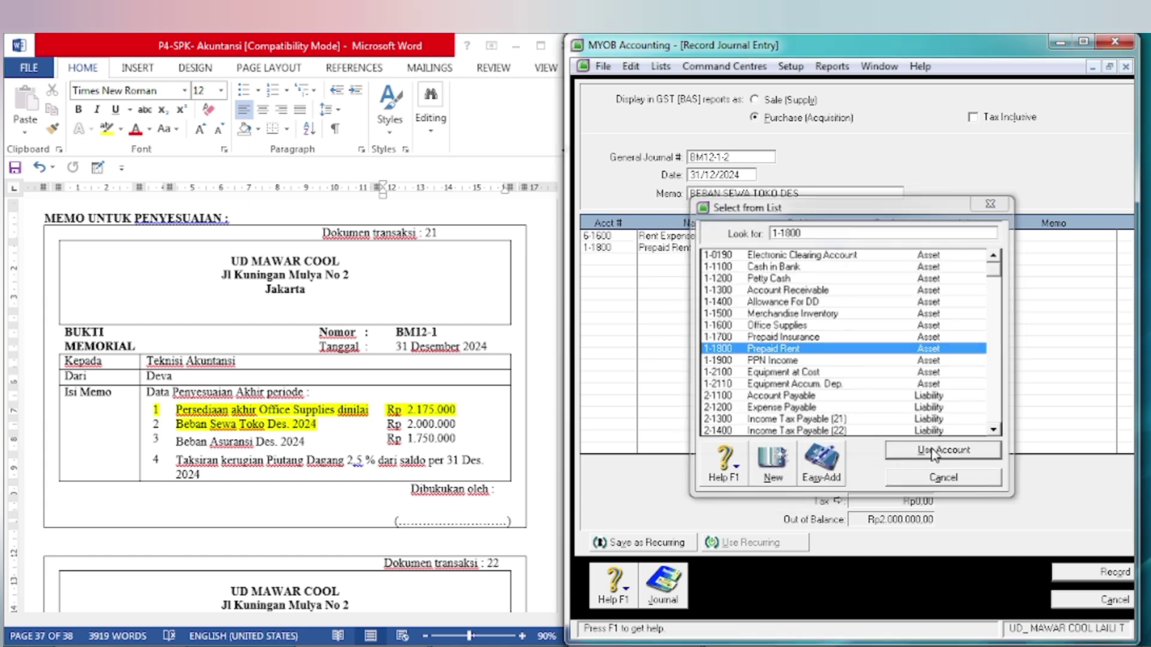
{"action": "key", "text": "Tab"}
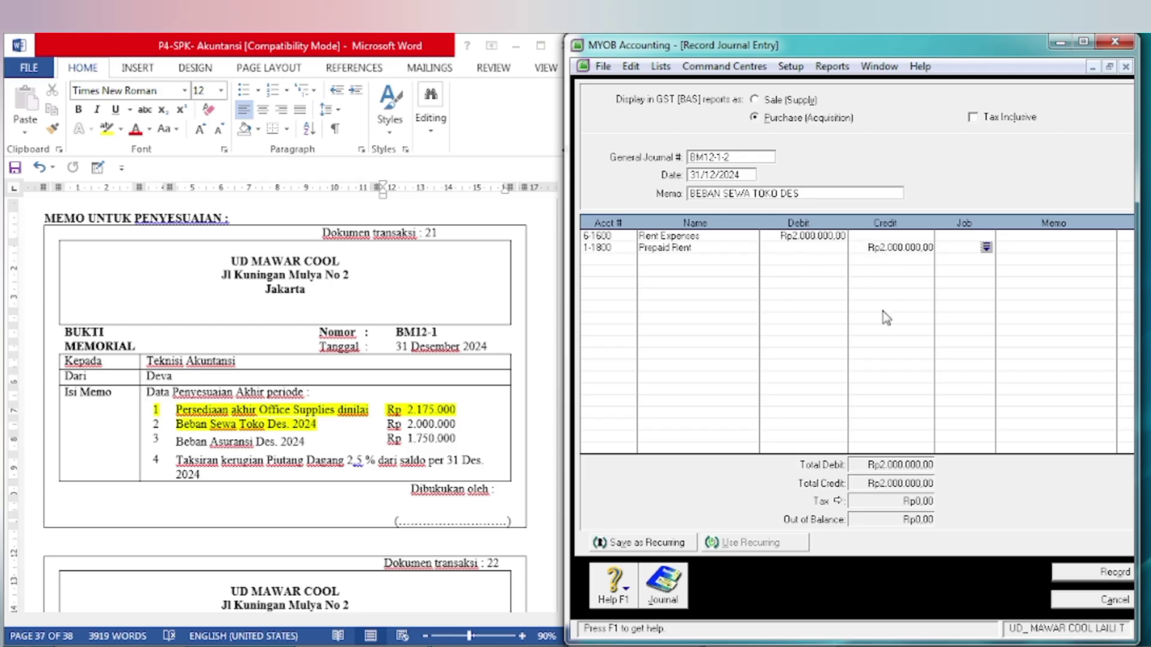
{"action": "left_click", "coordinate": [1094, 574]}
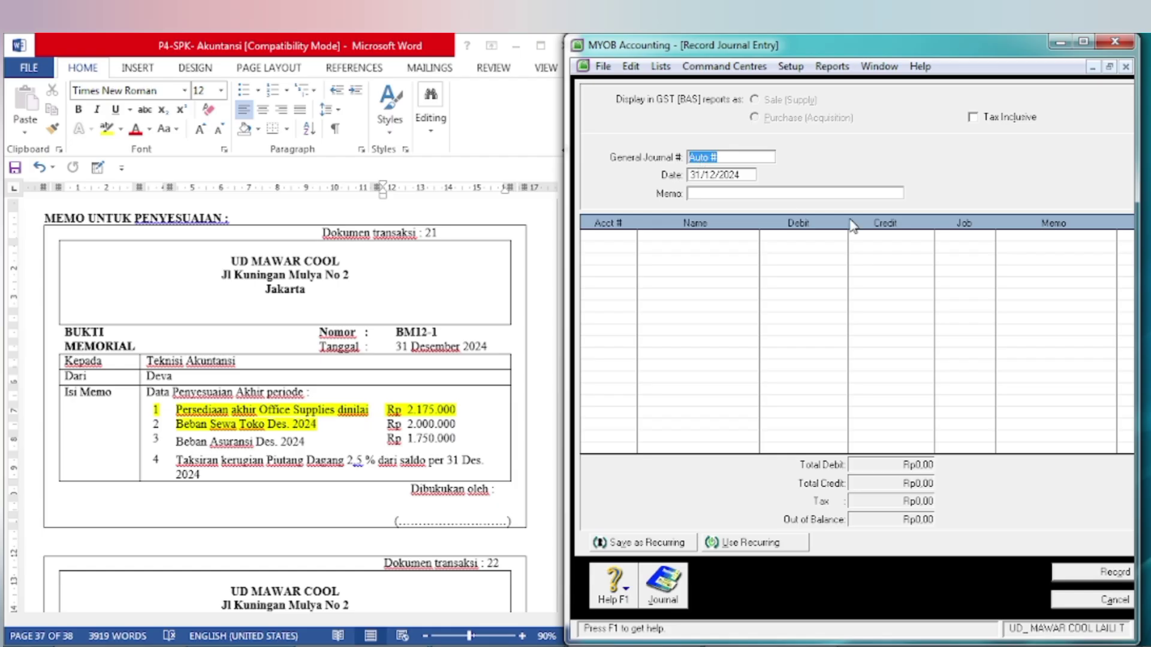
Number the new journal entry BM12-1-3 and enter BEBAN ASURANSI BLN DES as its memo.
{"action": "type", "text": "8"}
{"action": "type", "text": "BEBAN ASURANSI"}
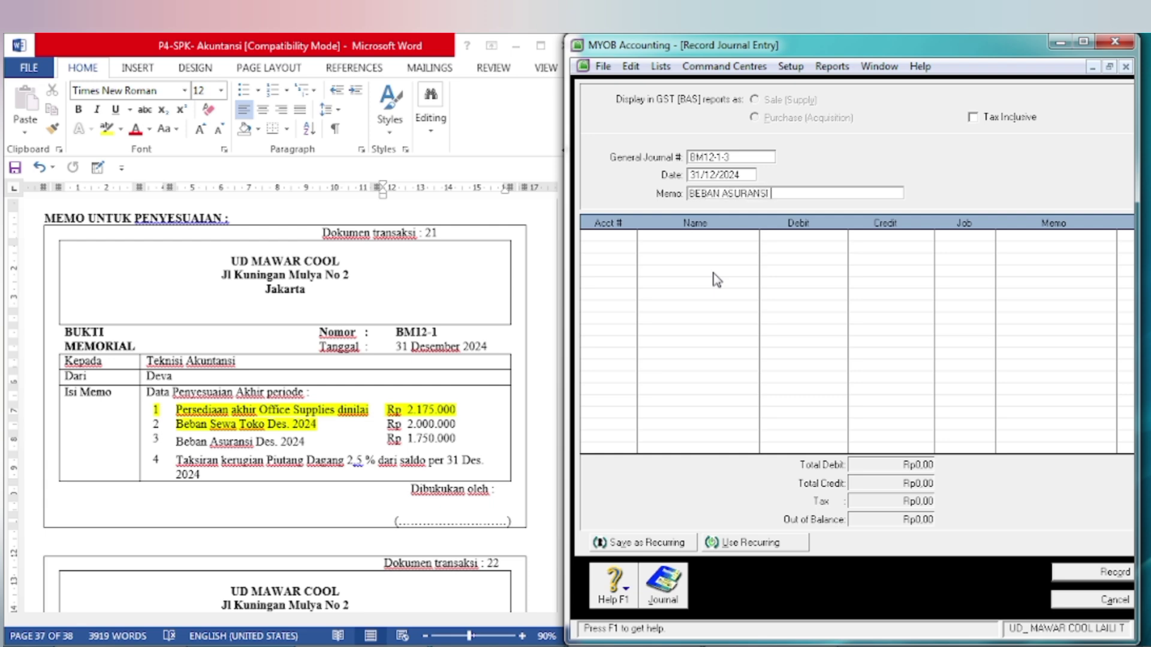
{"action": "type", "text": " BLN DES"}
Add account 6-1500 Insurance Expenses as the first journal line with a debit of 1.750.000.
{"action": "left_click", "coordinate": [587, 237]}
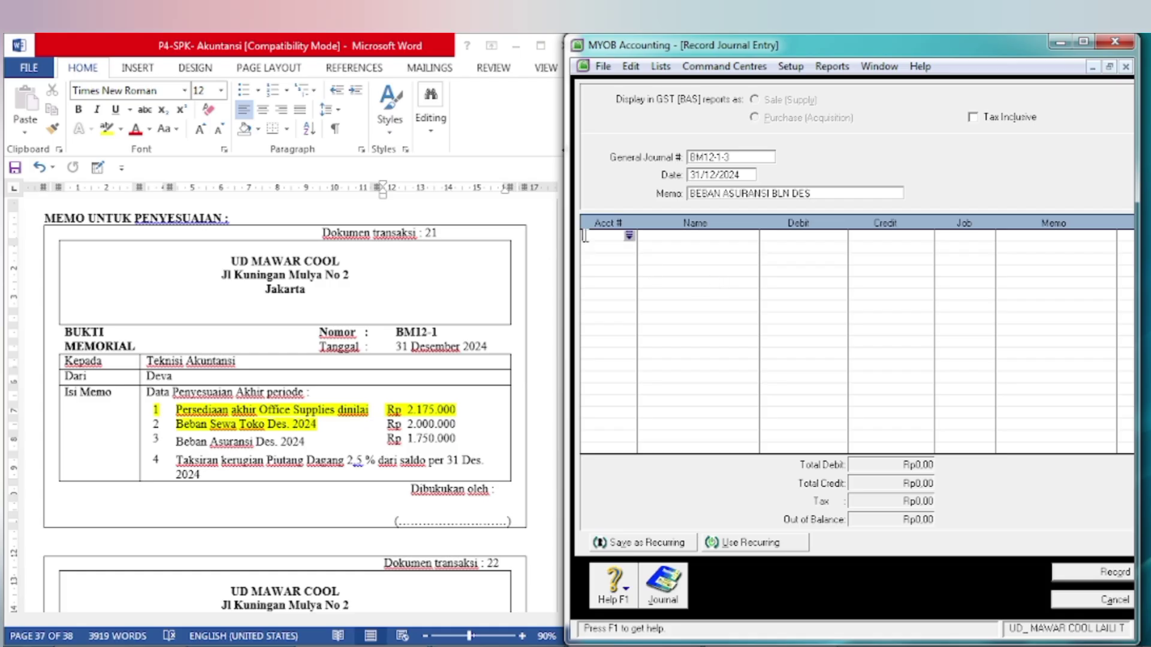
{"action": "left_click", "coordinate": [629, 235]}
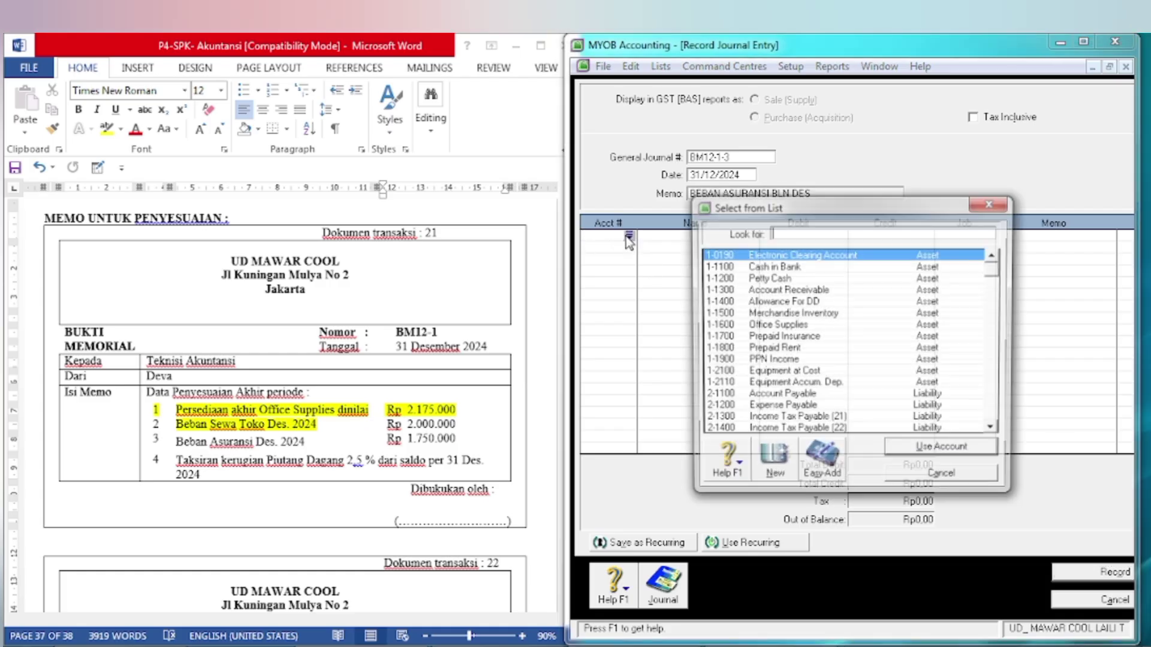
{"action": "type", "text": "6"}
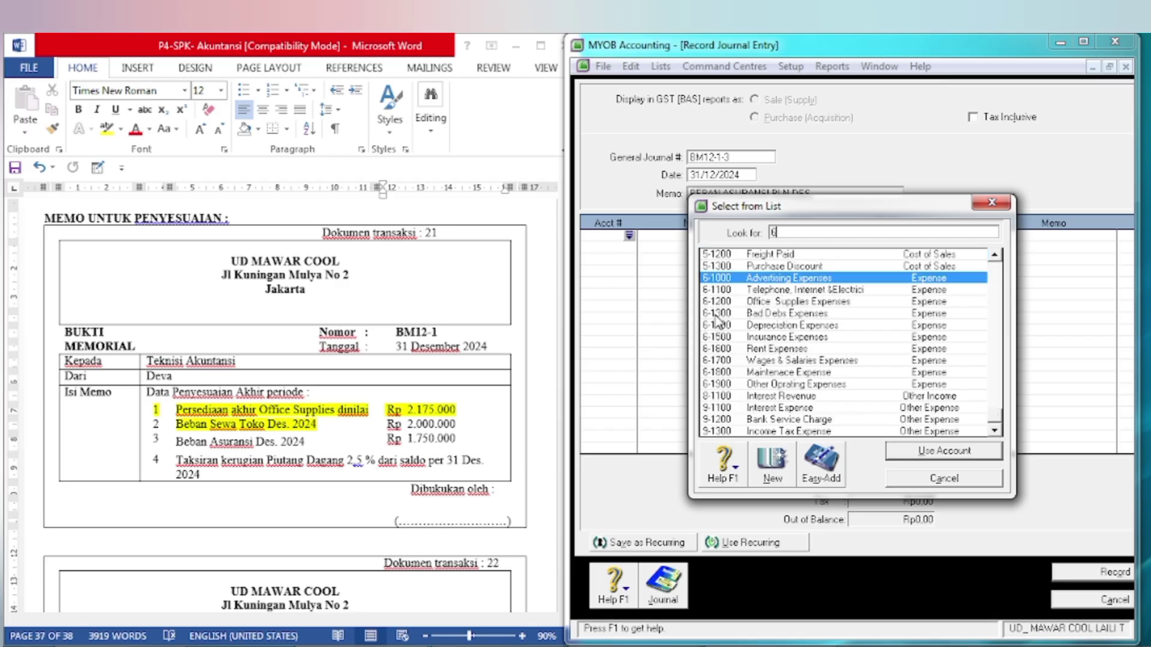
{"action": "left_click", "coordinate": [779, 337]}
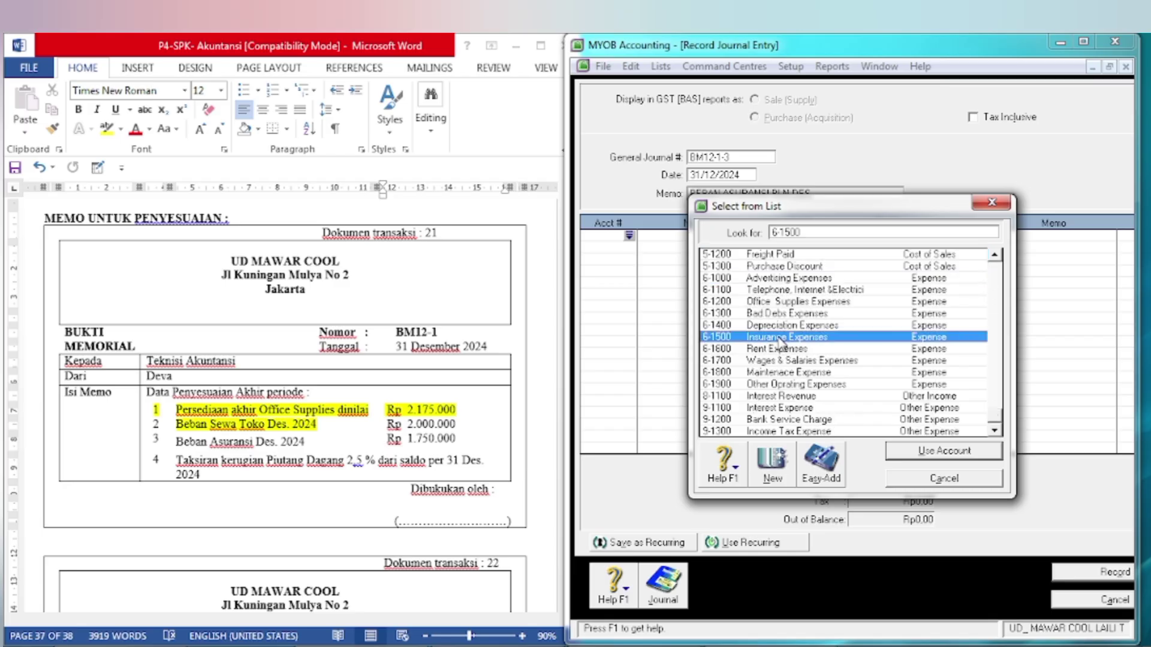
{"action": "left_click", "coordinate": [899, 455]}
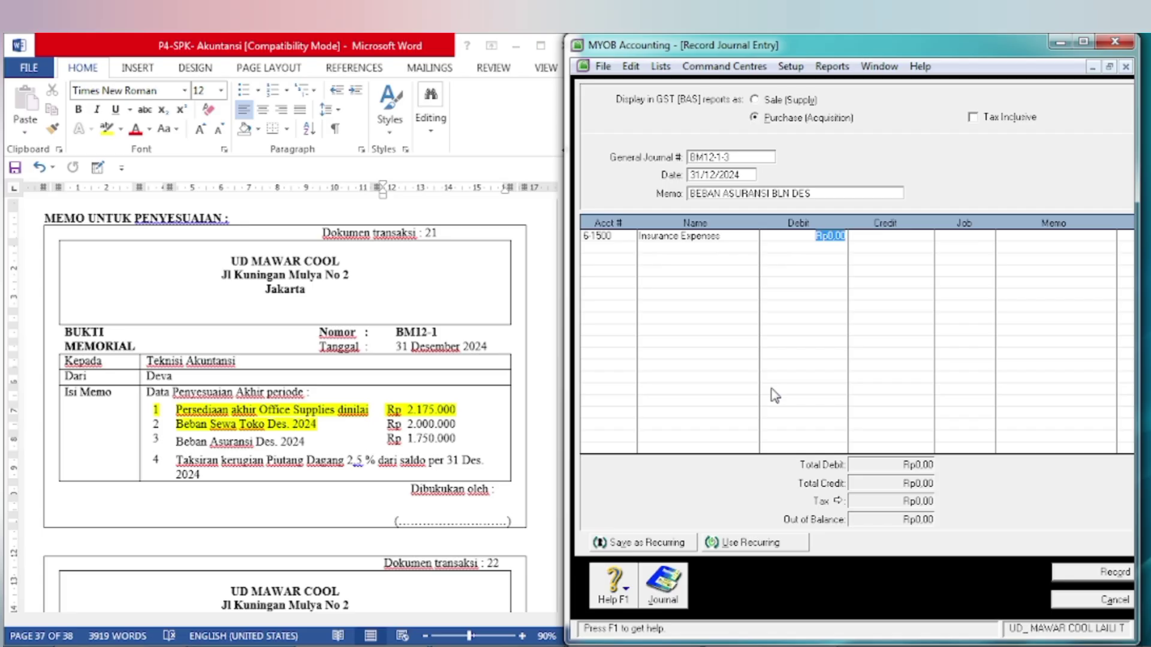
{"action": "type", "text": "1.750.000"}
{"action": "key", "text": "Tab"}
{"action": "key", "text": "Tab"}
{"action": "key", "text": "Tab"}
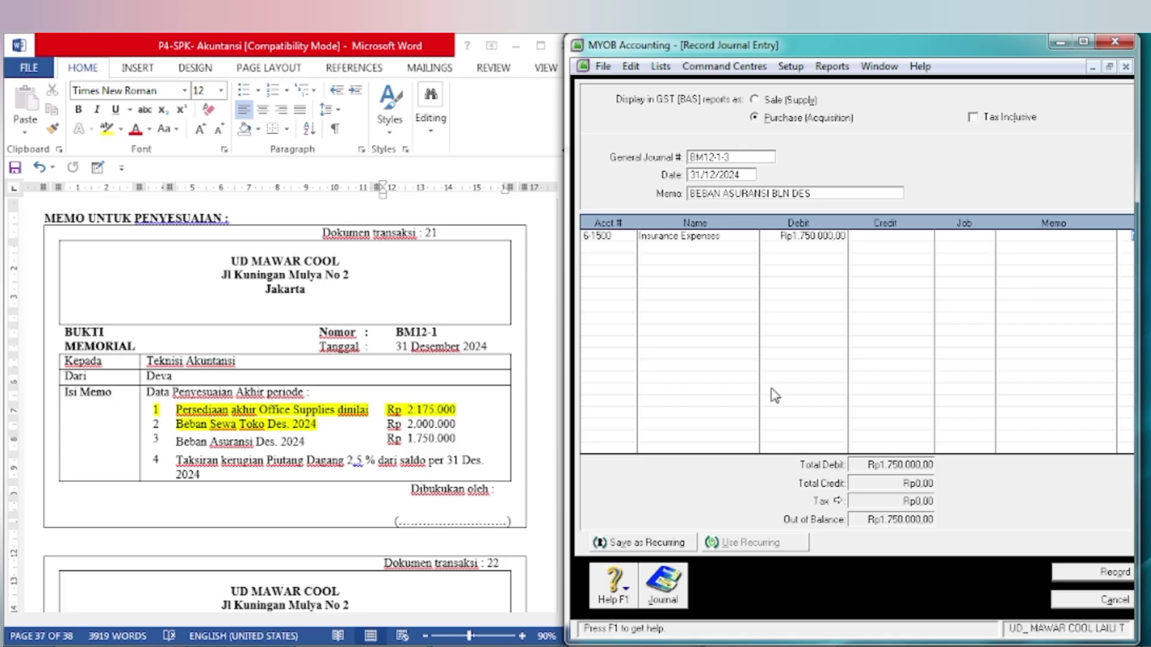
Add account 1-1700 Prepaid Insurance as the second line with a credit of Rp1.750.000 and record the journal entry.
{"action": "key", "text": "Tab"}
{"action": "key", "text": "Tab"}
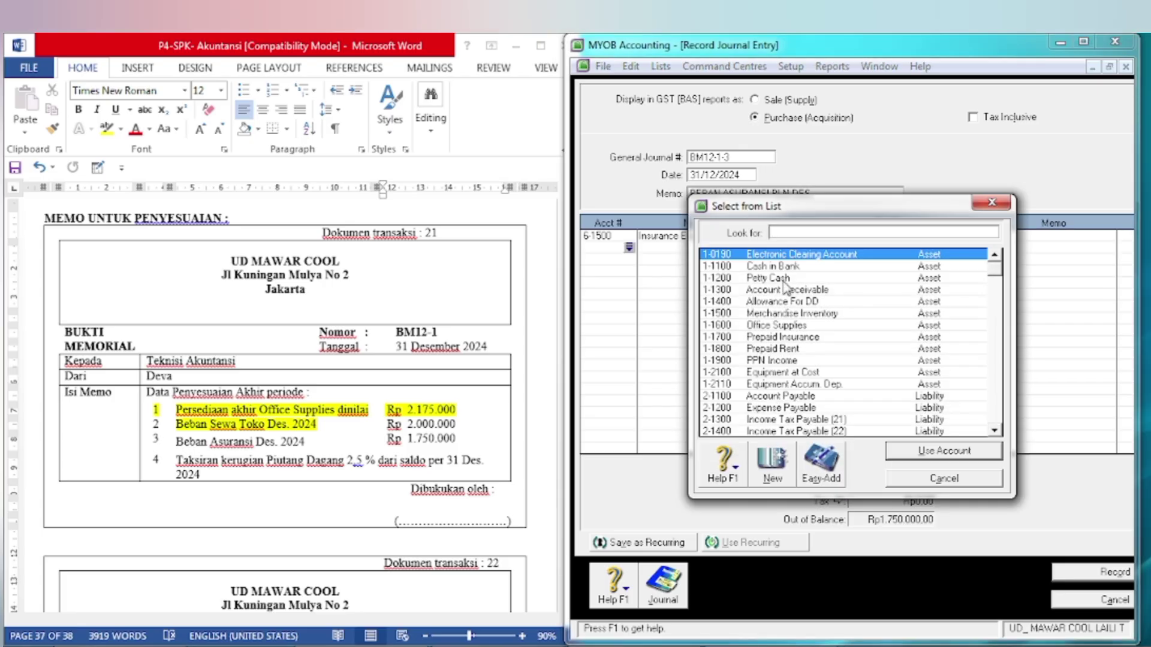
{"action": "type", "text": "1-1700"}
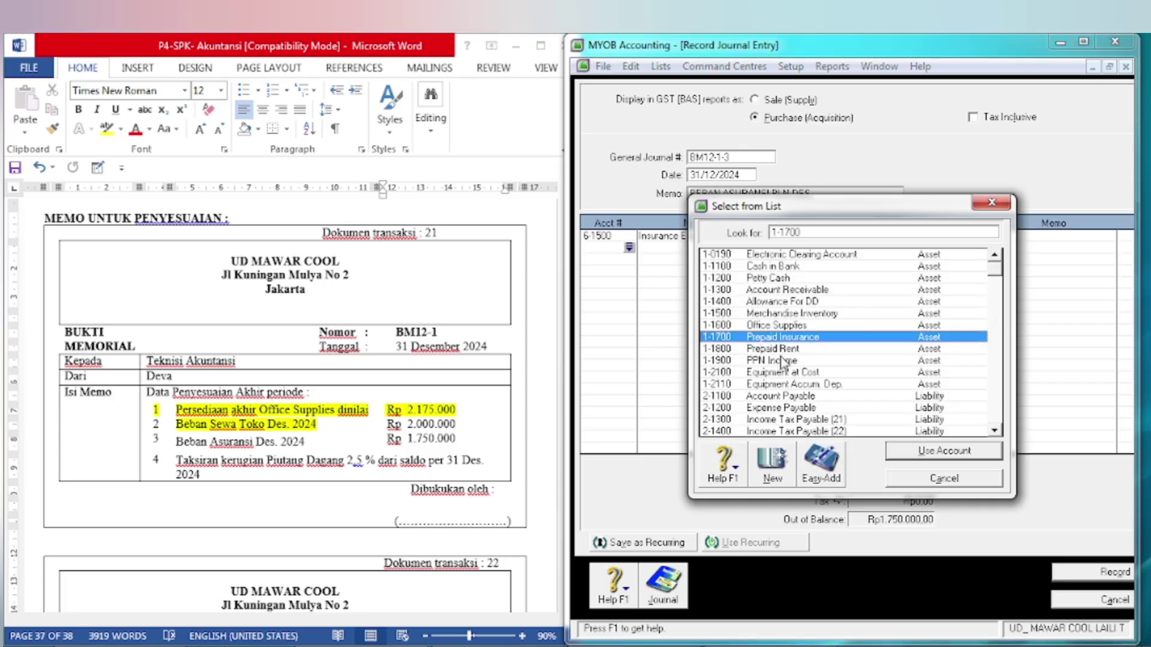
{"action": "left_click", "coordinate": [911, 457]}
{"action": "key", "text": "Tab"}
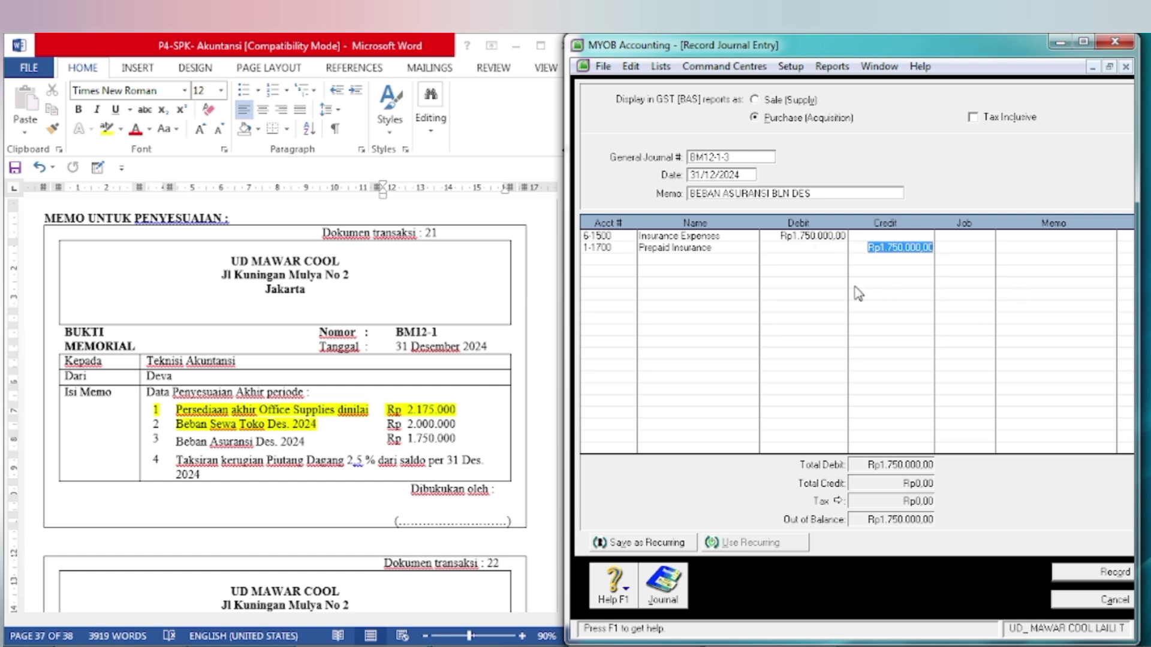
{"action": "key", "text": "Tab"}
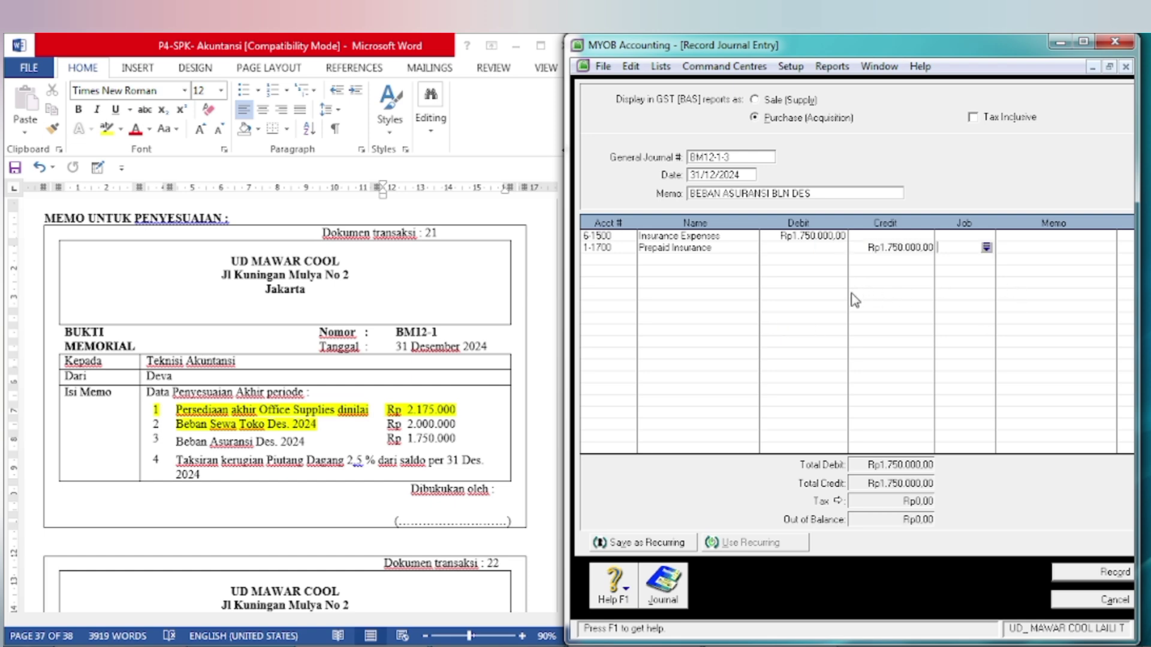
{"action": "left_click", "coordinate": [1088, 574]}
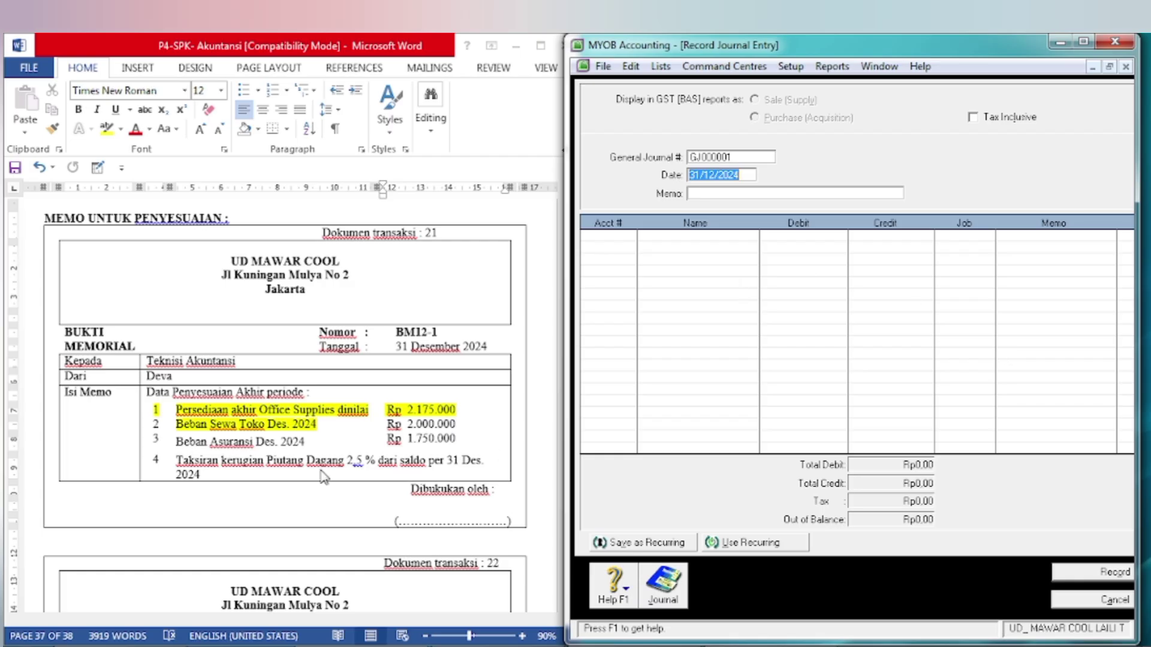
Number the next journal entry BM12-1-4 and enter TAKSIRAN KERUGIAN PIUTANG as its memo.
{"action": "left_click", "coordinate": [738, 158]}
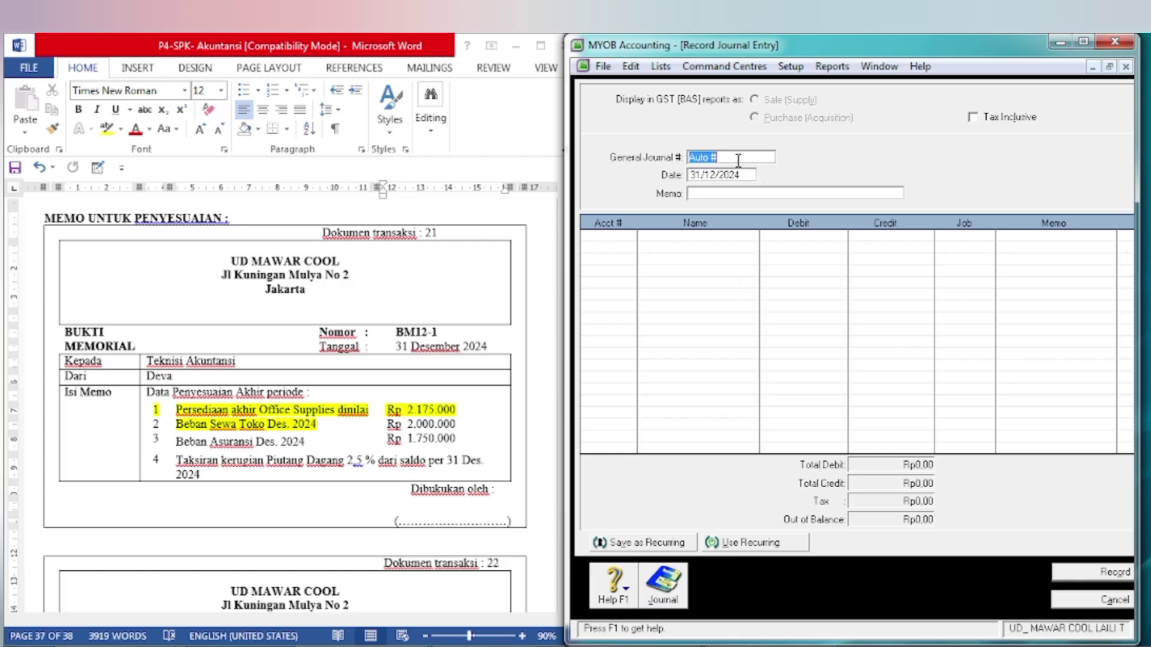
{"action": "type", "text": "BM12-1-4"}
{"action": "key", "text": "Tab"}
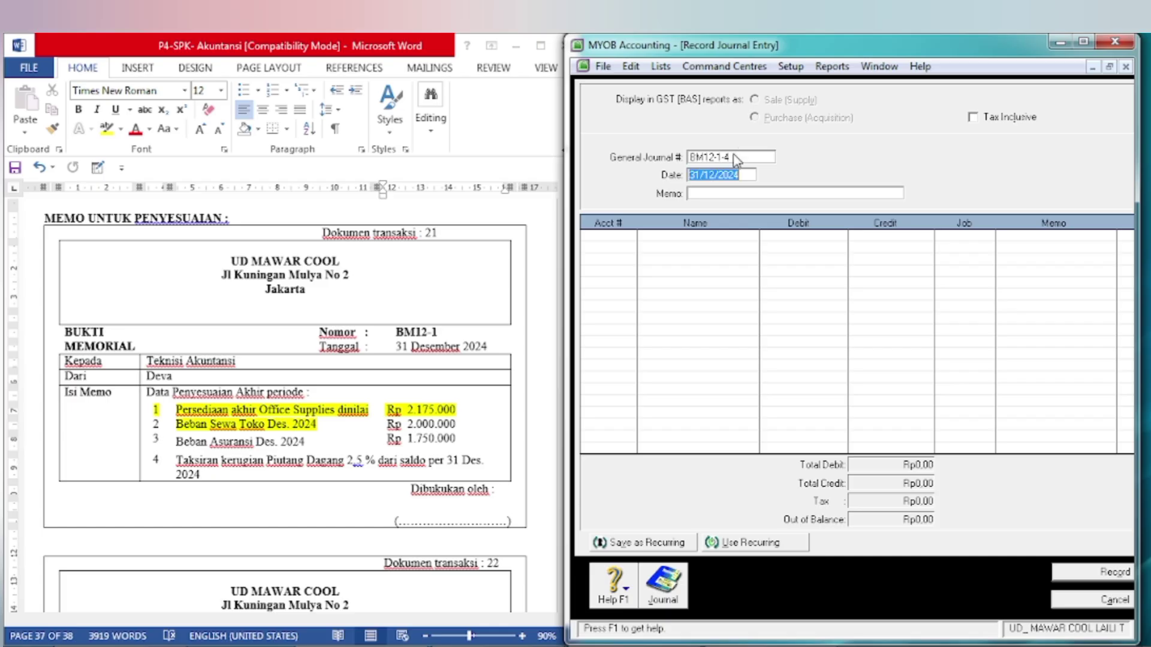
{"action": "left_click", "coordinate": [703, 193]}
{"action": "type", "text": "TAKSIRAN"}
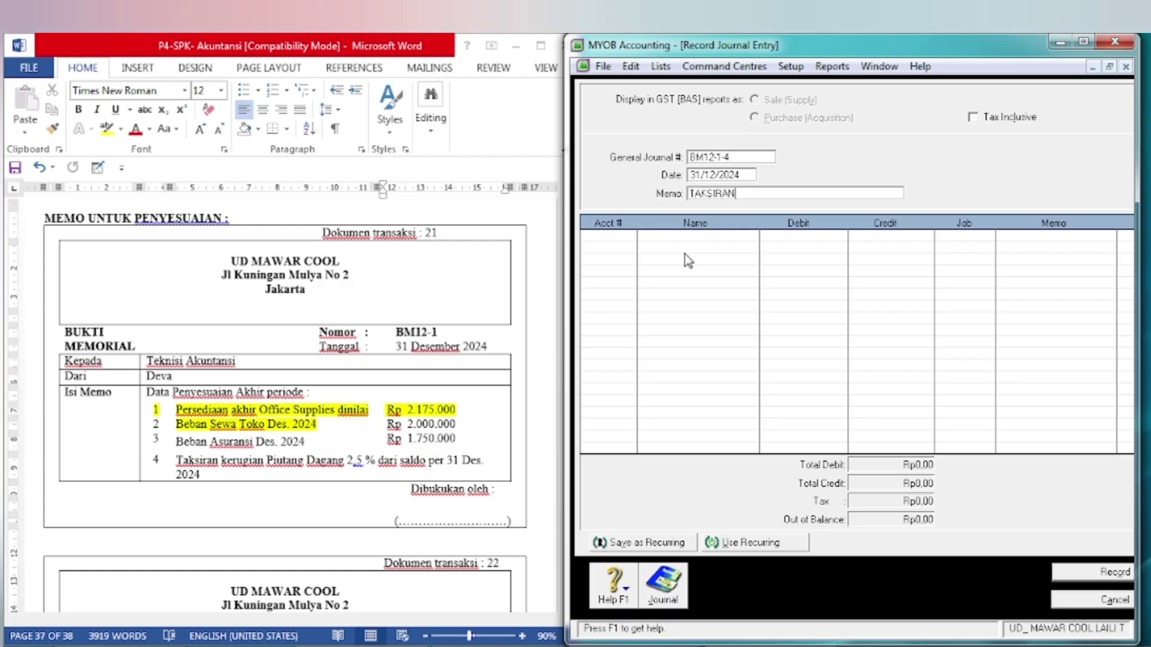
{"action": "type", "text": " KERUGIAN PIUTANG"}
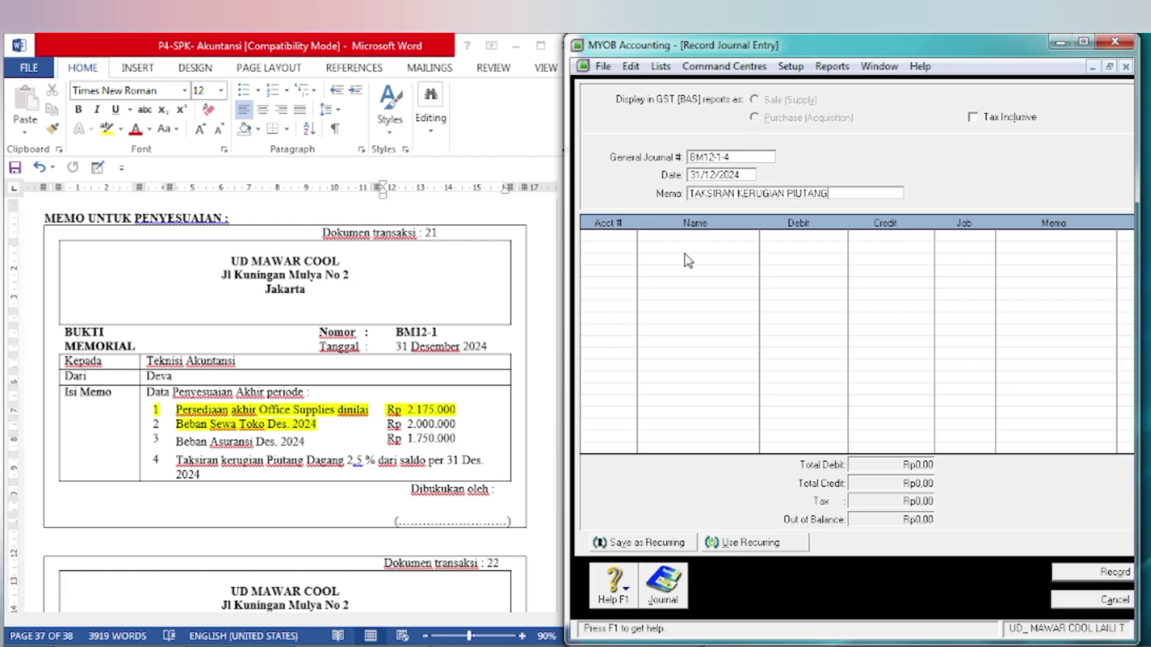
Add account 6-1300 Bad Debs Expenses as the first line of the journal entry, without an amount.
{"action": "key", "text": "Tab"}
{"action": "key", "text": "Tab"}
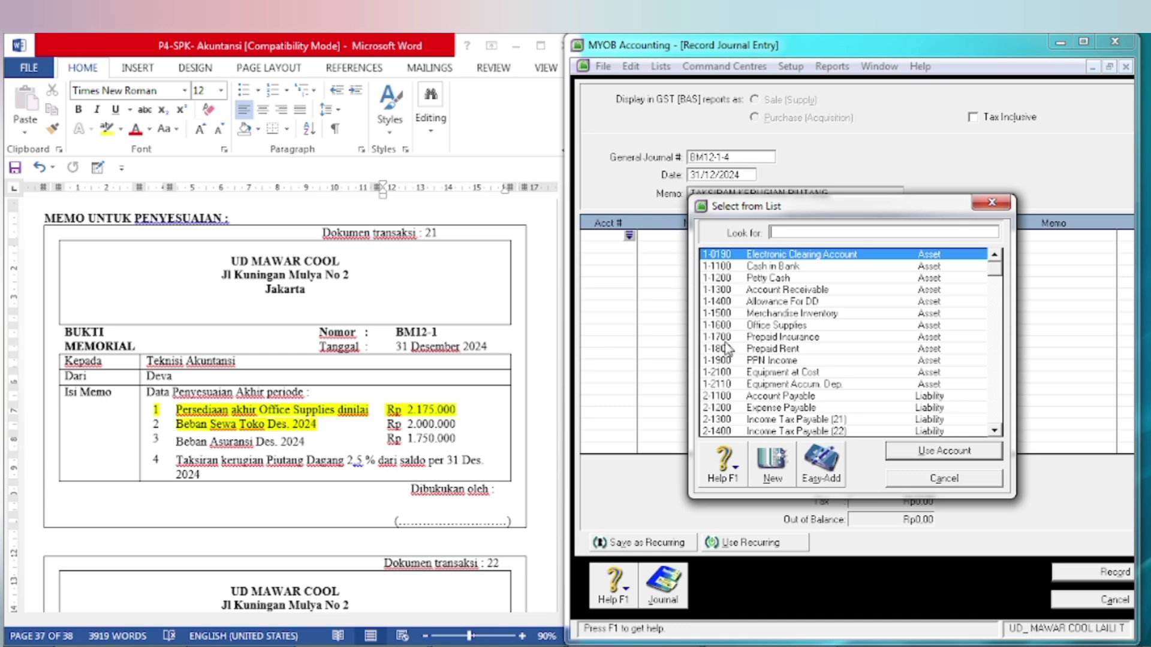
{"action": "type", "text": "6"}
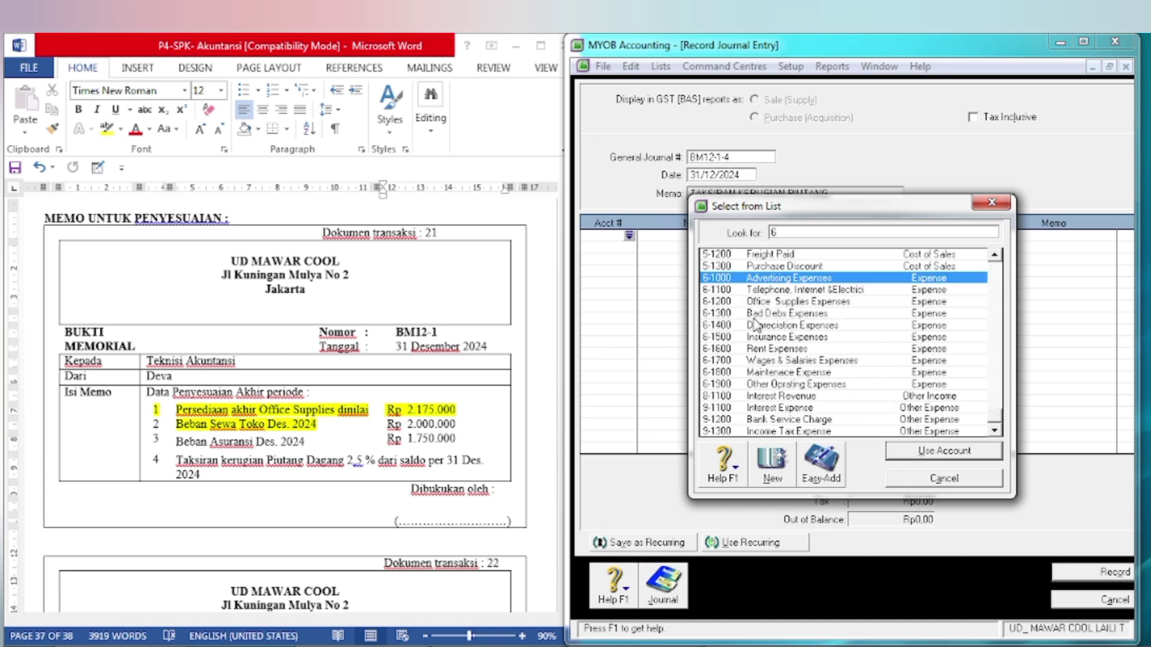
{"action": "type", "text": "-1300"}
{"action": "left_click", "coordinate": [929, 451]}
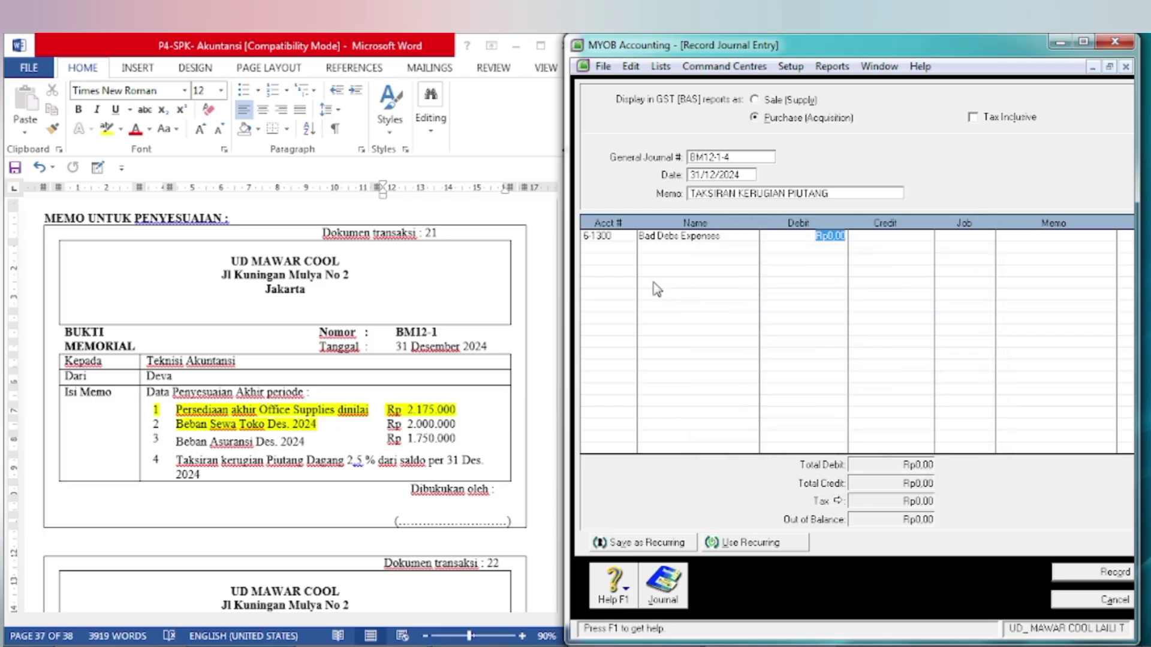
Add account 1-1400 Allowance For DD as the second line of the journal entry, without an amount.
{"action": "left_click", "coordinate": [617, 250]}
{"action": "left_click", "coordinate": [629, 247]}
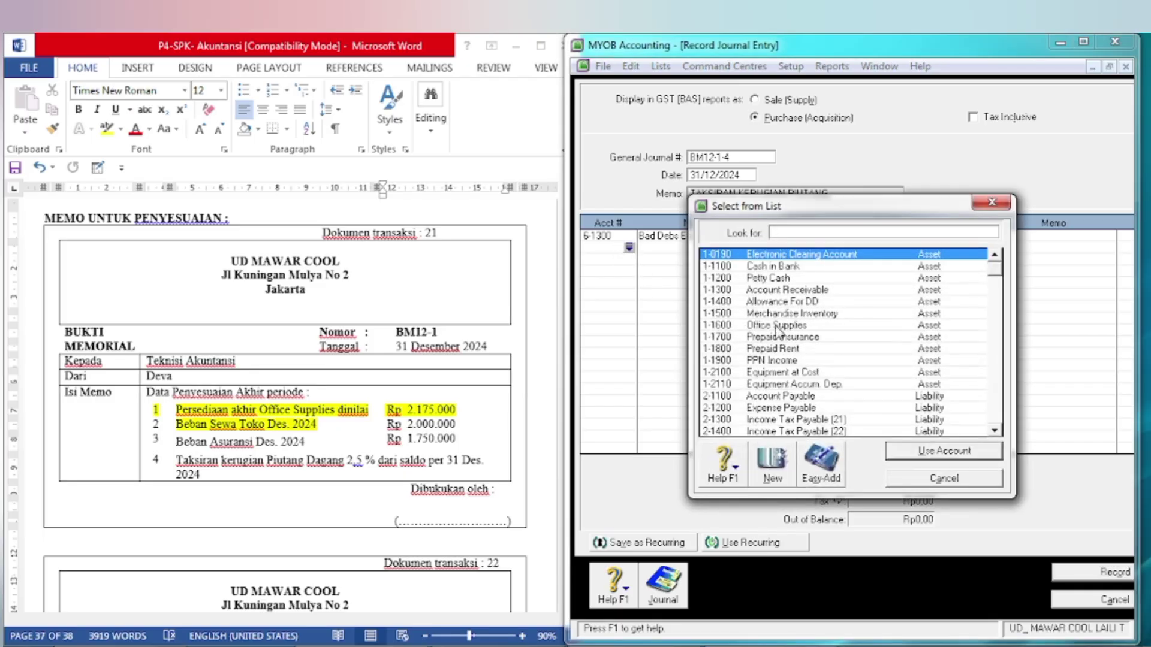
{"action": "left_click", "coordinate": [762, 302]}
{"action": "left_click", "coordinate": [929, 450]}
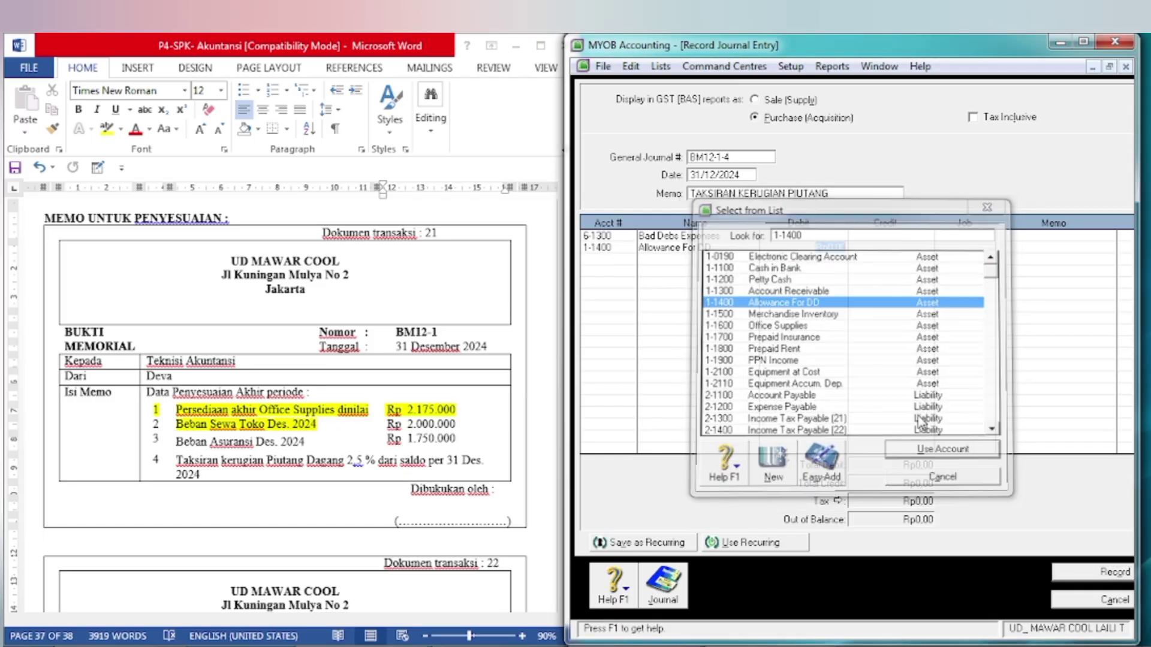
In the Word document's trial balance per 31 Desember 2024, highlight the Accounts Receivable debit balance in yellow.
{"action": "left_click", "coordinate": [416, 438]}
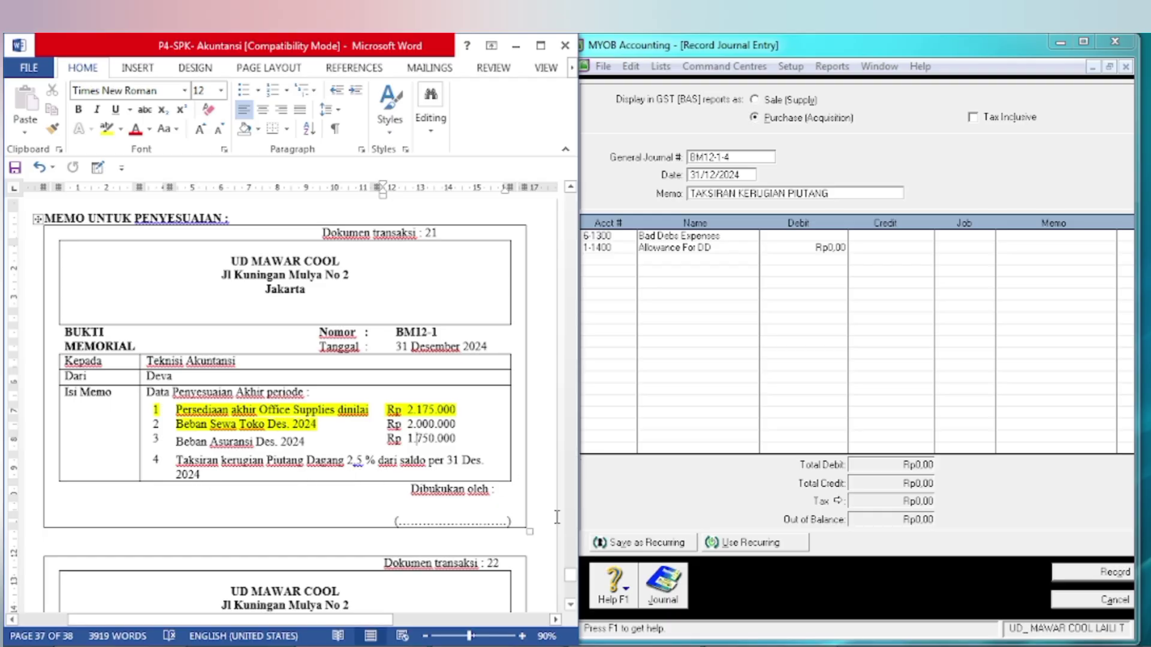
{"action": "left_click_drag", "start_coordinate": [572, 584], "coordinate": [570, 543]}
{"action": "scroll", "coordinate": [525, 519], "scroll_direction": "down", "scroll_amount": 6}
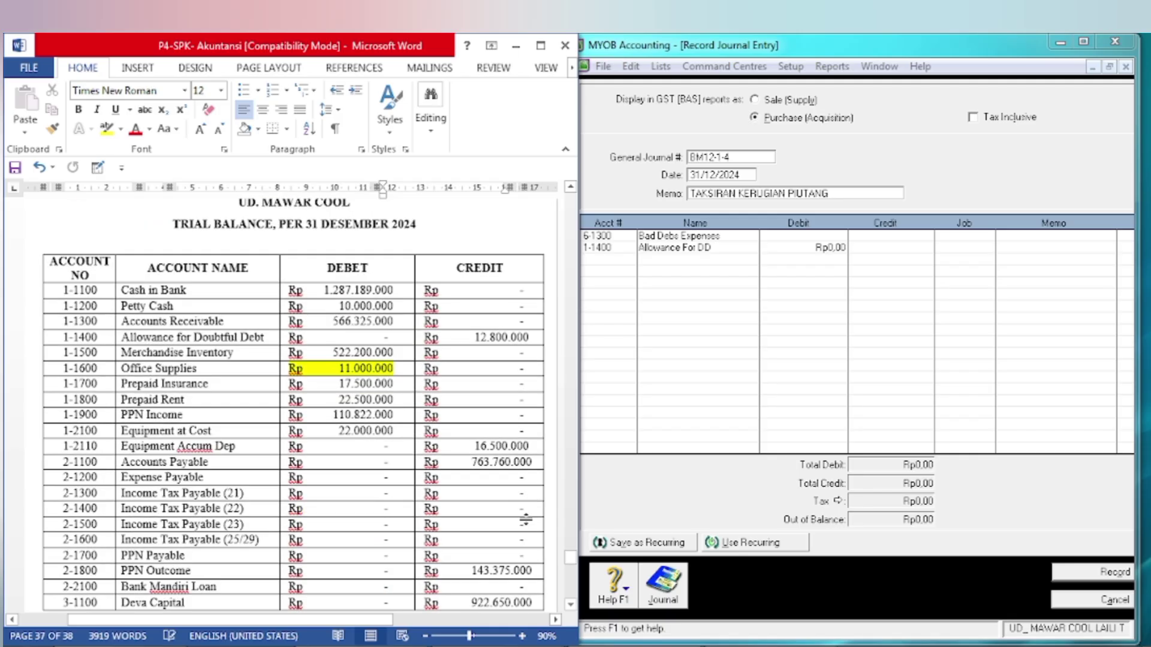
{"action": "scroll", "coordinate": [516, 480], "scroll_direction": "up", "scroll_amount": 1}
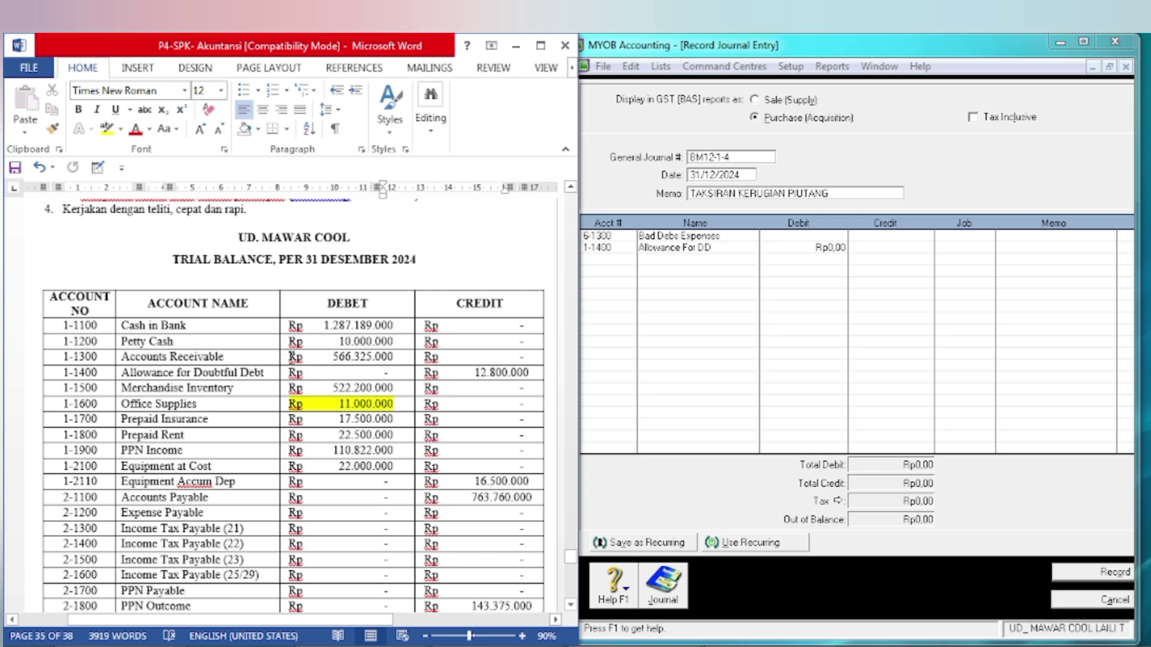
{"action": "left_click_drag", "start_coordinate": [292, 356], "coordinate": [411, 369]}
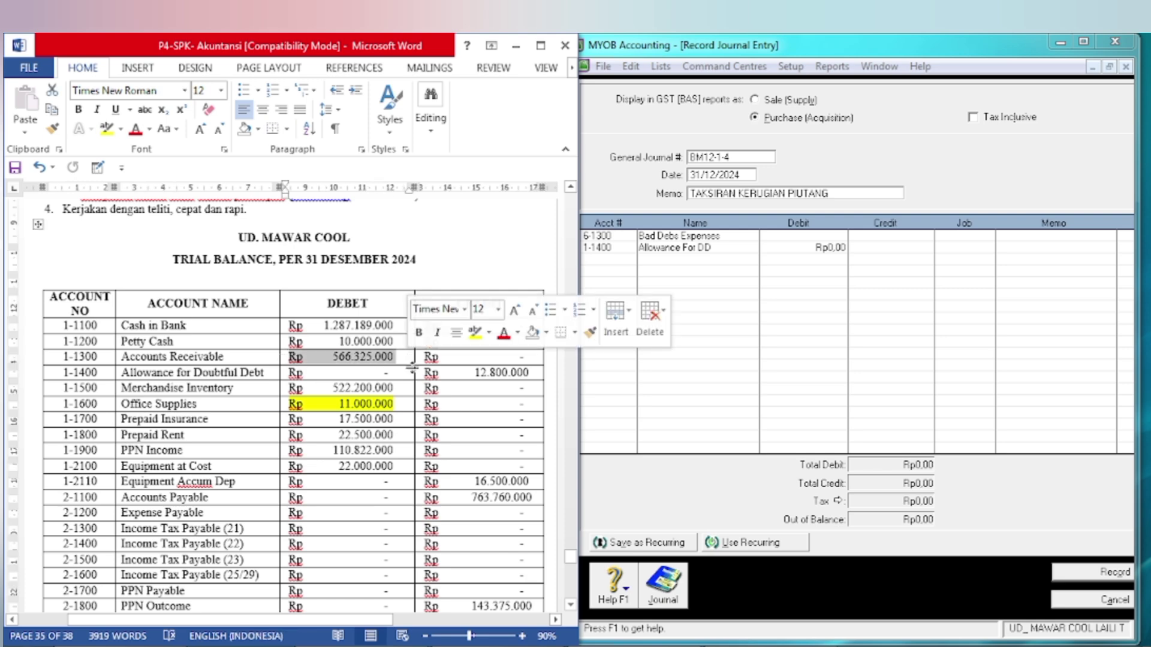
{"action": "left_click", "coordinate": [476, 332]}
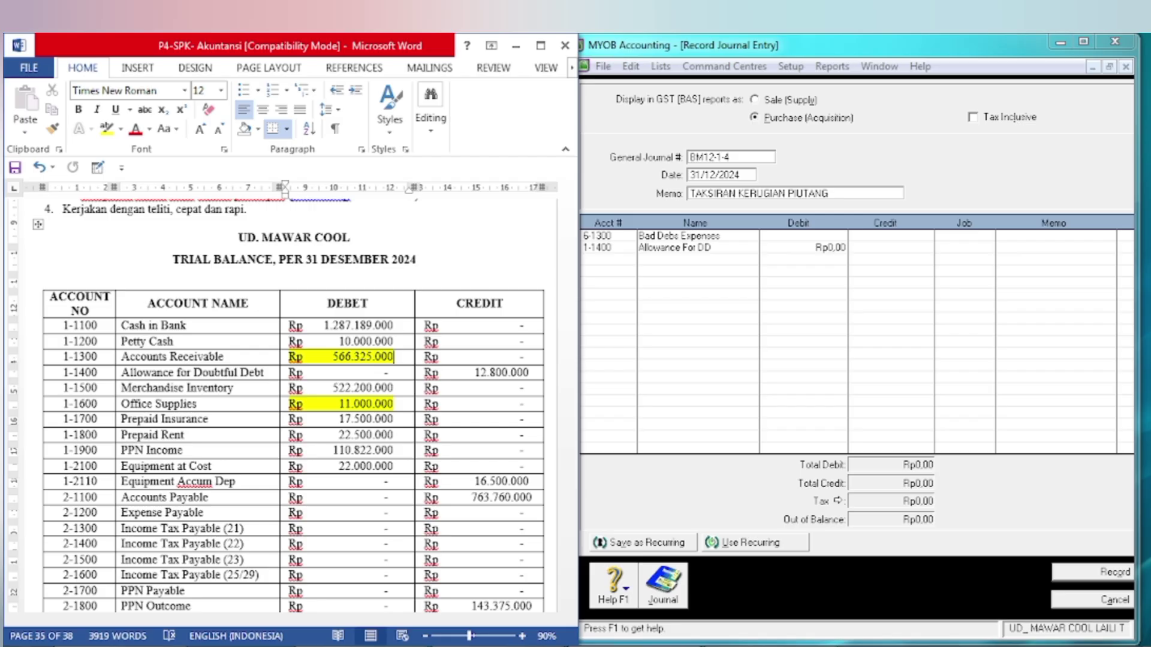
In the Excel workbook KUNCI JAWABAN UD MAWAR COOL, clear cells G2:G4 and enter 566325000 in G2.
{"action": "left_click", "coordinate": [746, 641]}
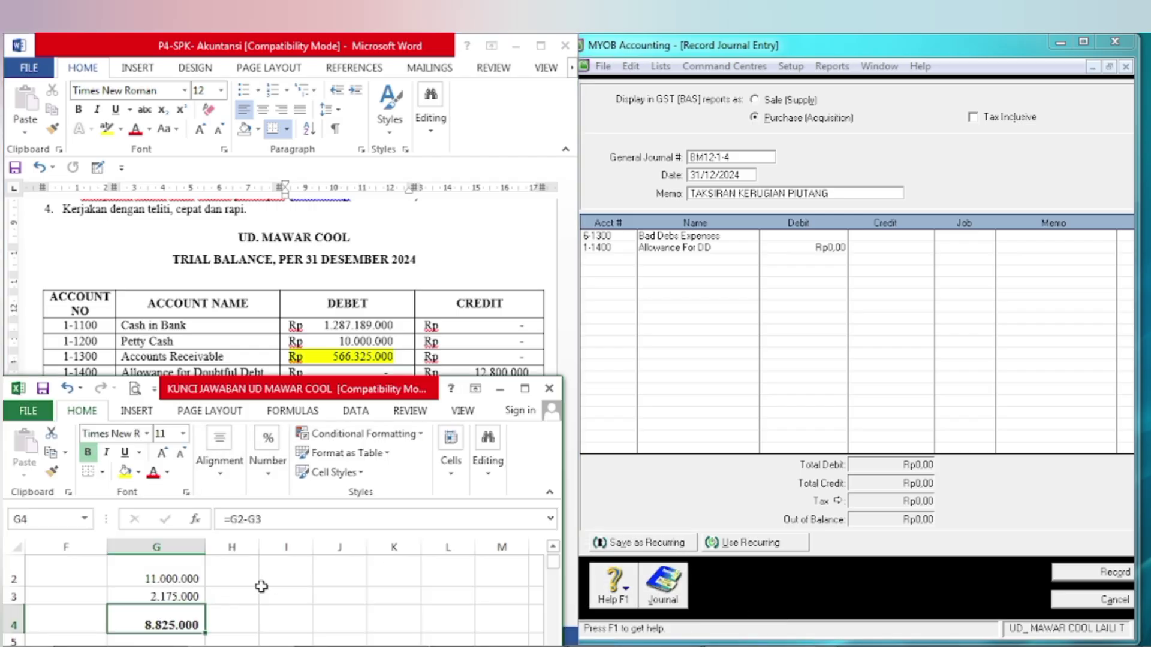
{"action": "left_click_drag", "start_coordinate": [142, 579], "coordinate": [156, 624]}
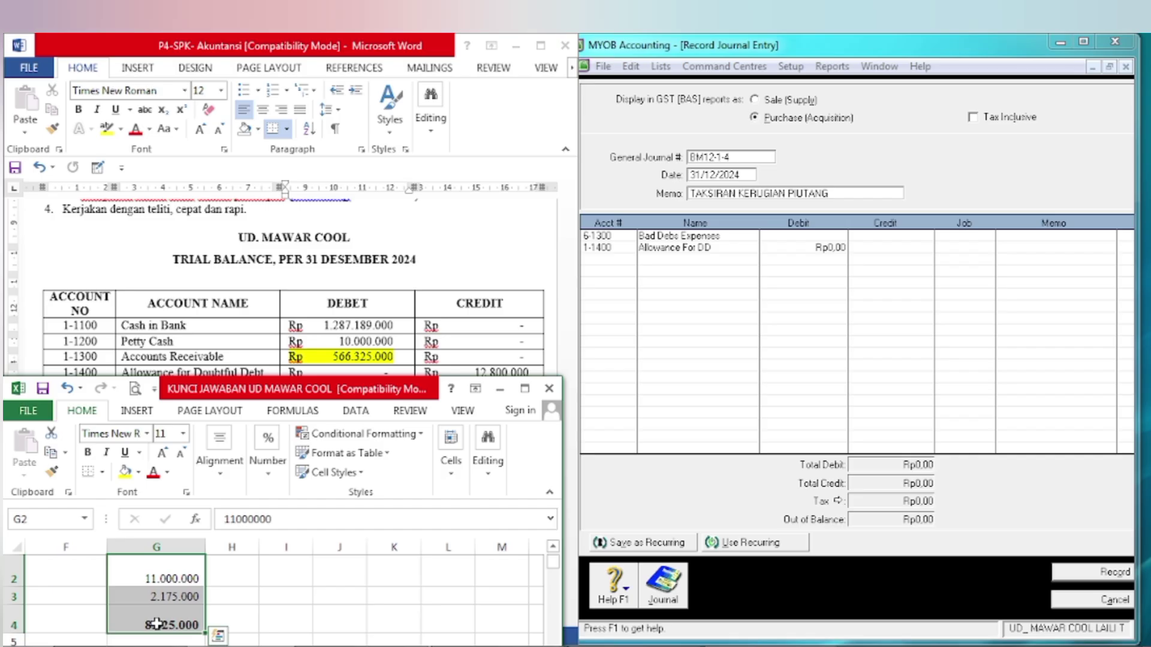
{"action": "key", "text": "Delete"}
{"action": "left_click", "coordinate": [168, 578]}
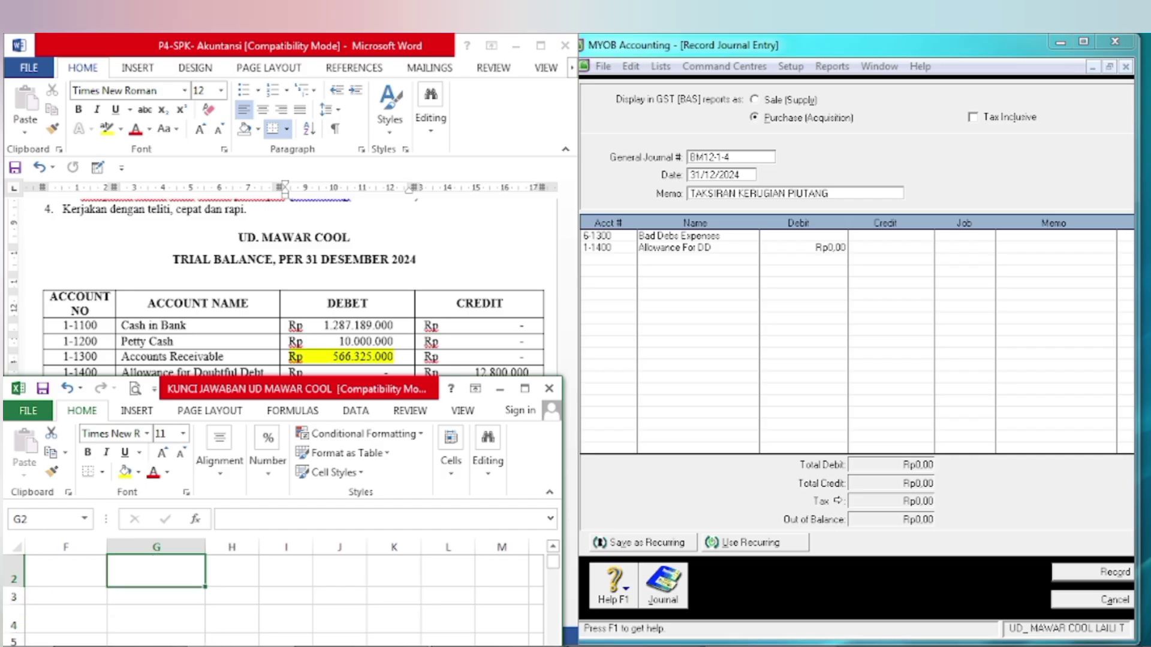
{"action": "type", "text": "566"}
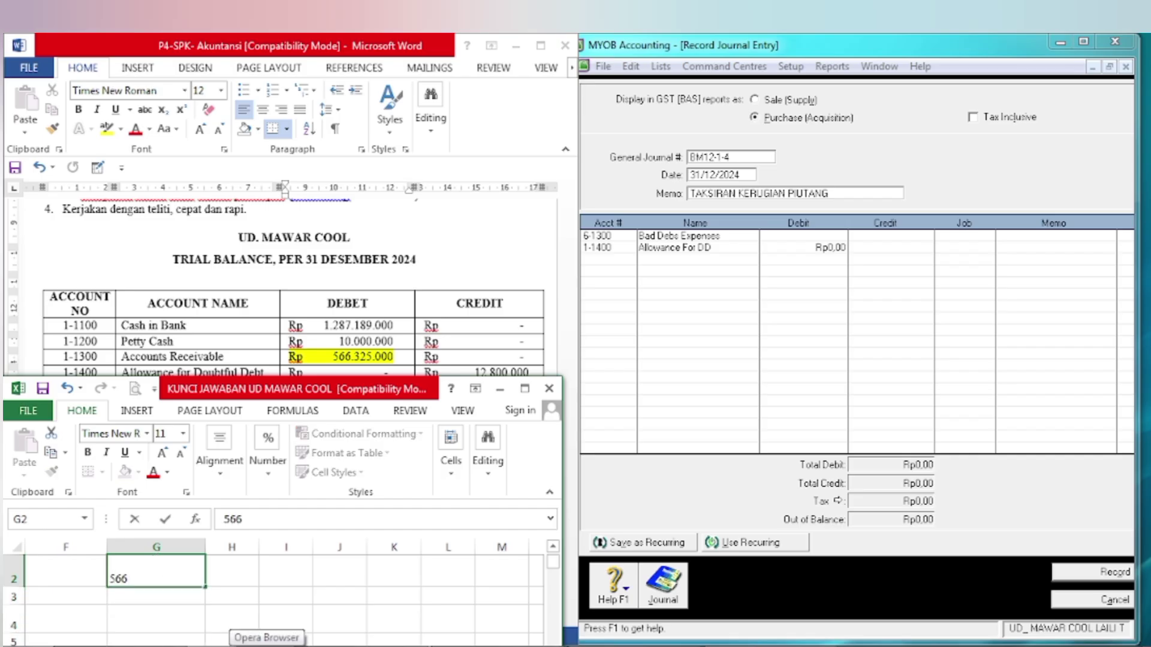
{"action": "type", "text": "325000"}
{"action": "key", "text": "Return"}
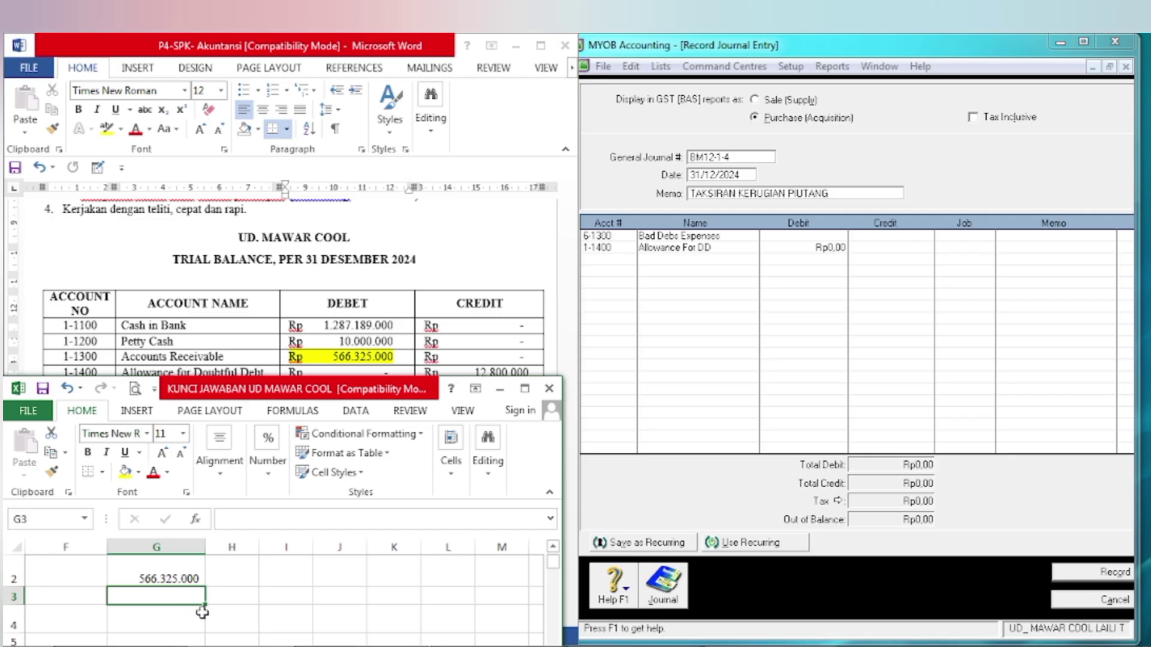
Calculate 2,5% of the receivables balance in cell G3 with the formula =2,5%*G2.
{"action": "type", "text": "="}
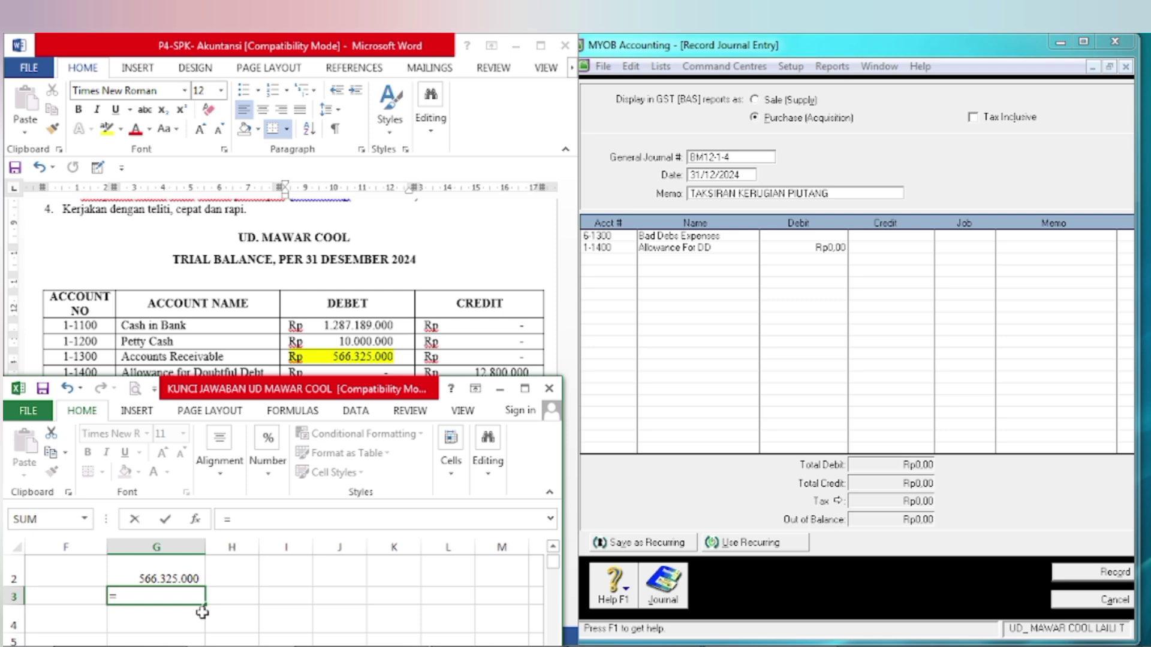
{"action": "type", "text": "2,5%*"}
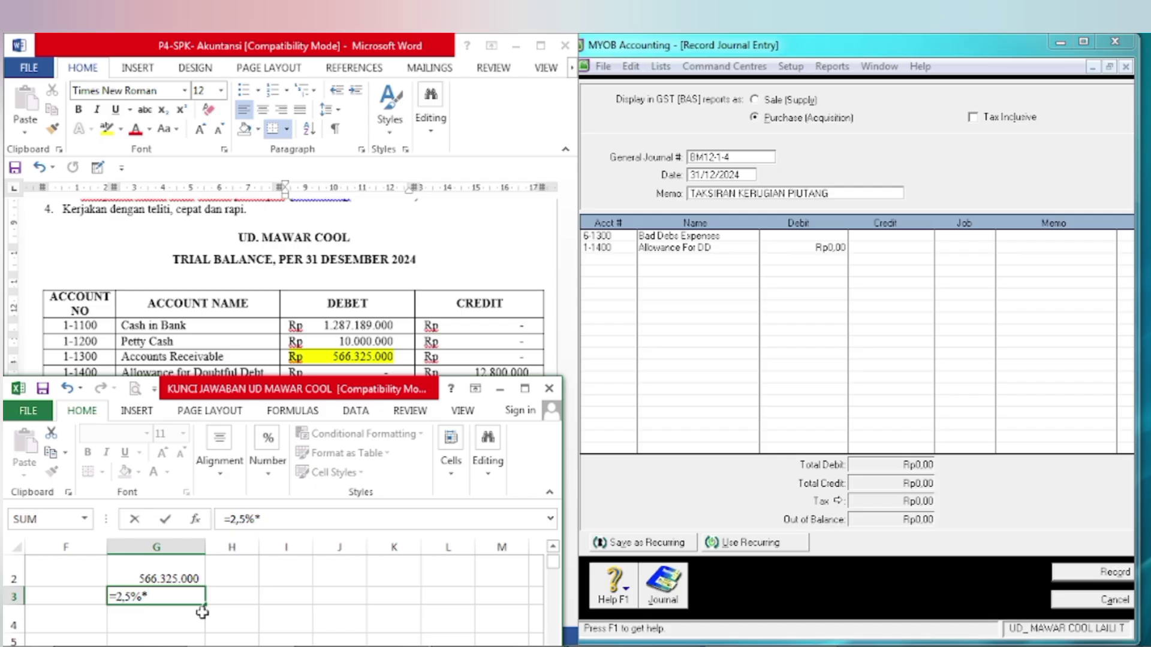
{"action": "left_click", "coordinate": [183, 578]}
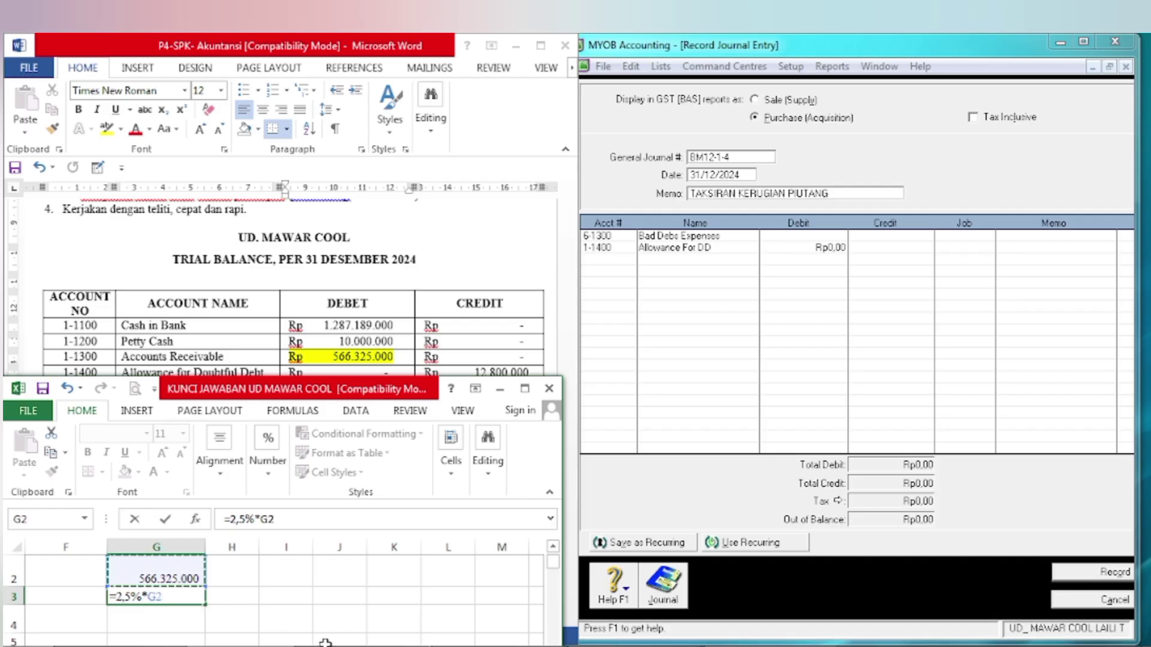
{"action": "key", "text": "Return"}
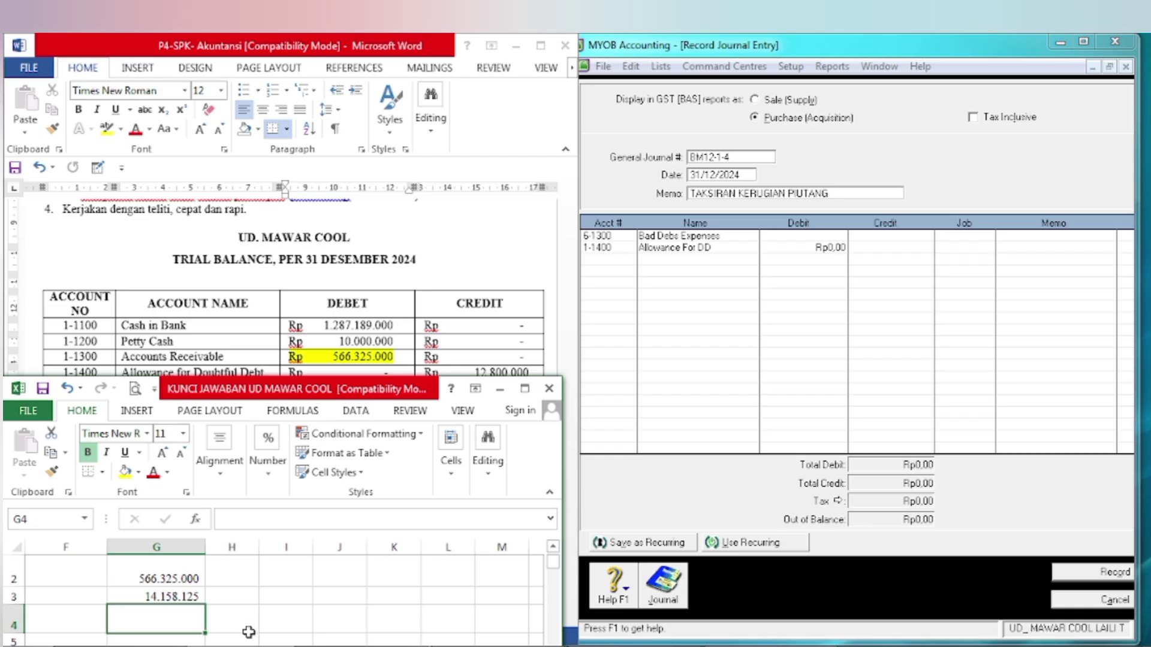
Make the calculated 2,5% receivables loss in cell G3 bold.
{"action": "key", "text": "Up"}
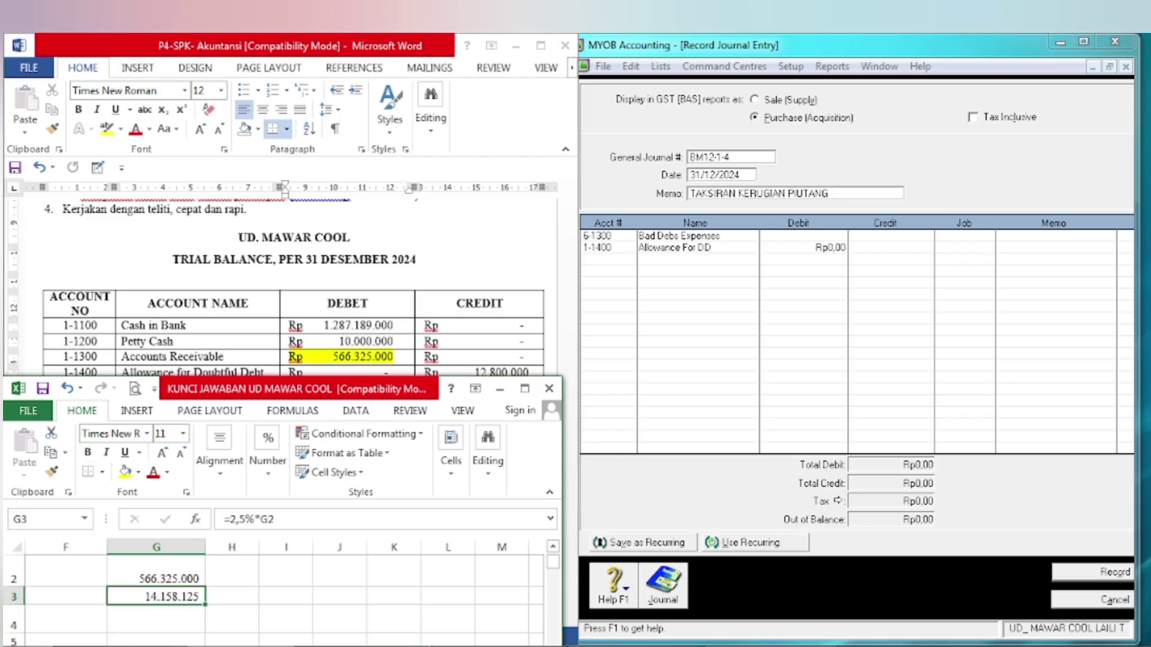
{"action": "key", "text": "ctrl+b"}
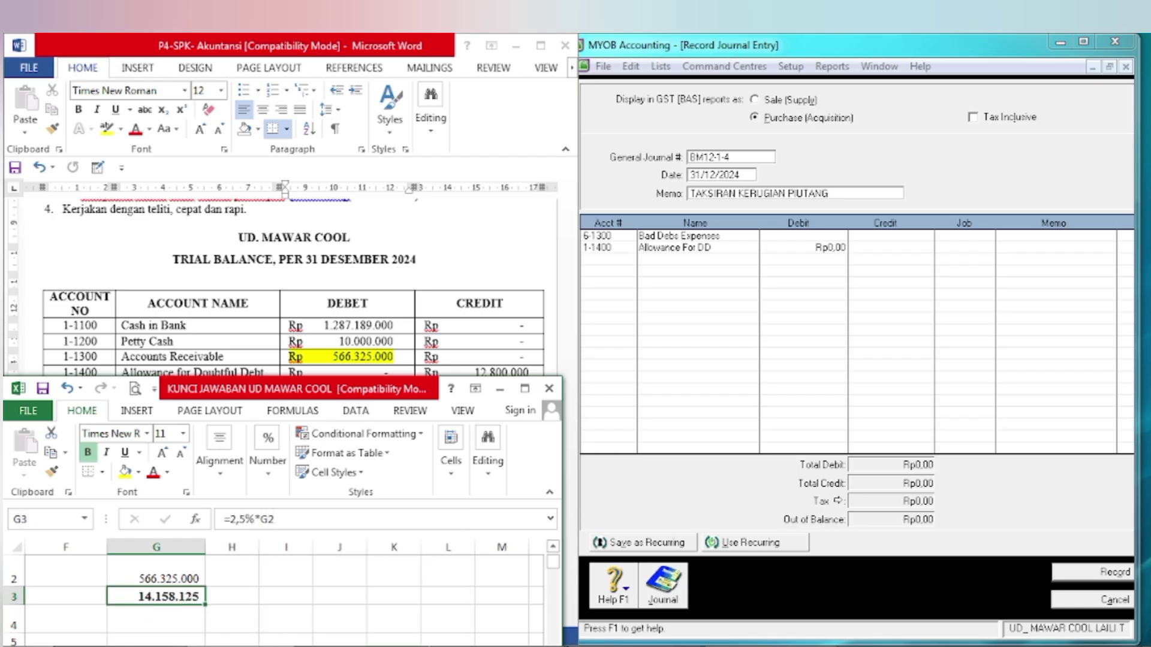
{"action": "left_click", "coordinate": [340, 597]}
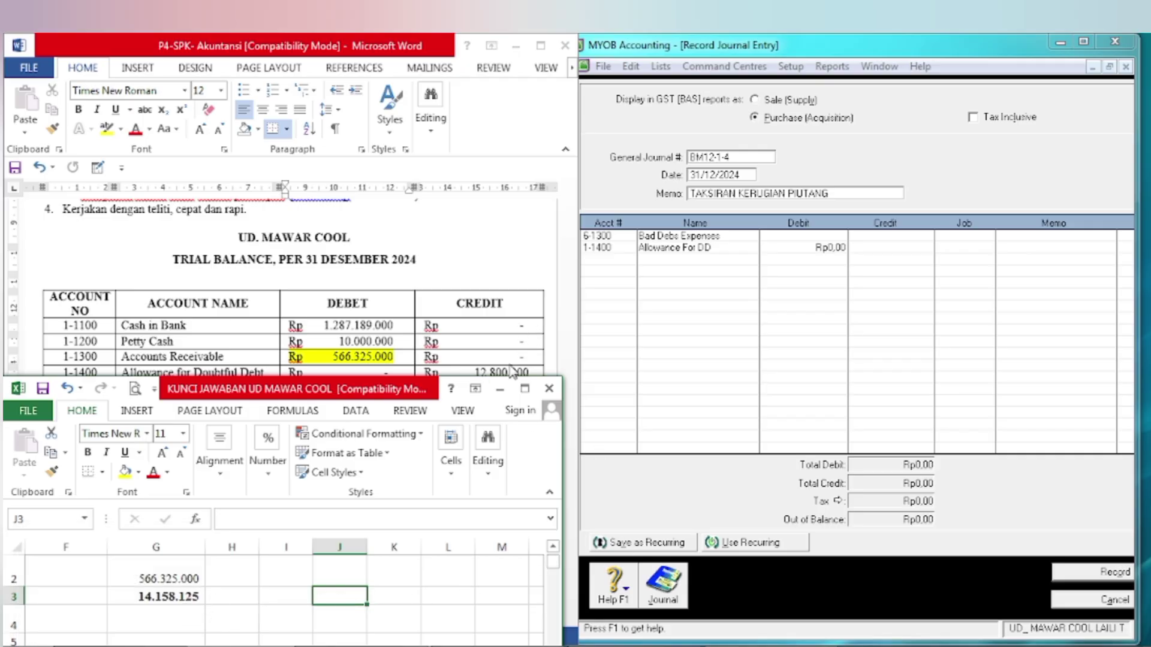
In the Word document's trial balance, highlight the Allowance for Doubtful Debt credit balance in yellow, keeping the Excel window clear of the table.
{"action": "left_click_drag", "start_coordinate": [356, 394], "coordinate": [935, 347]}
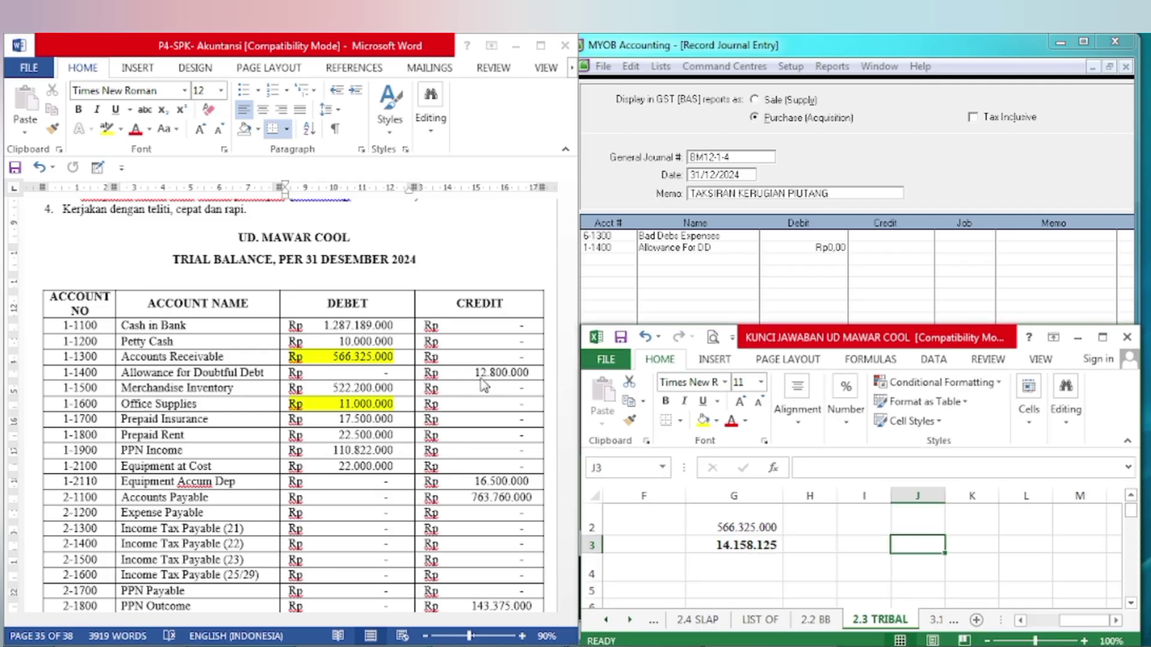
{"action": "left_click", "coordinate": [456, 372]}
{"action": "left_click_drag", "start_coordinate": [455, 372], "coordinate": [531, 373]}
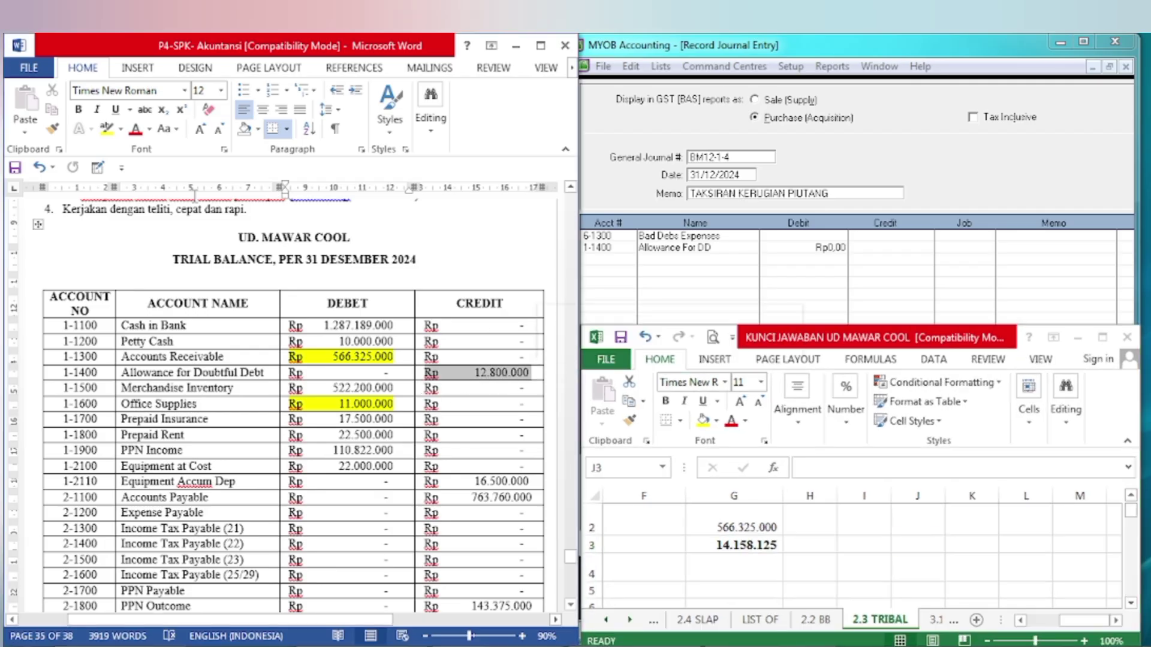
{"action": "left_click", "coordinate": [105, 129]}
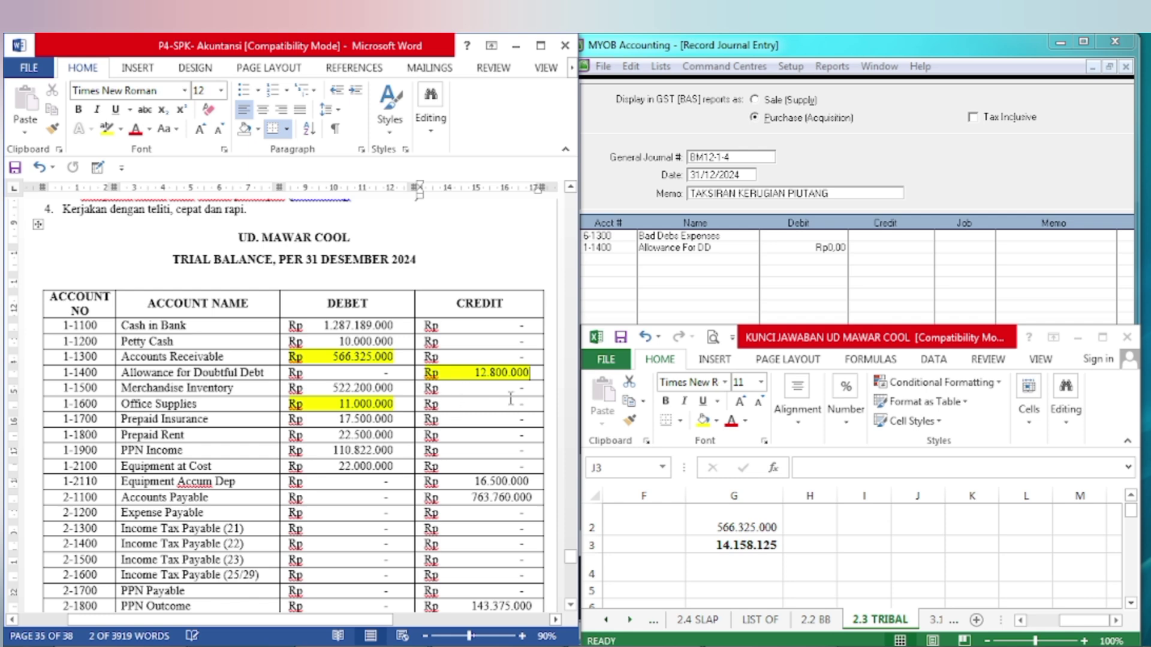
In the Excel workbook, enter the existing doubtful debt allowance of 12800000 in cell G4.
{"action": "left_click", "coordinate": [731, 568]}
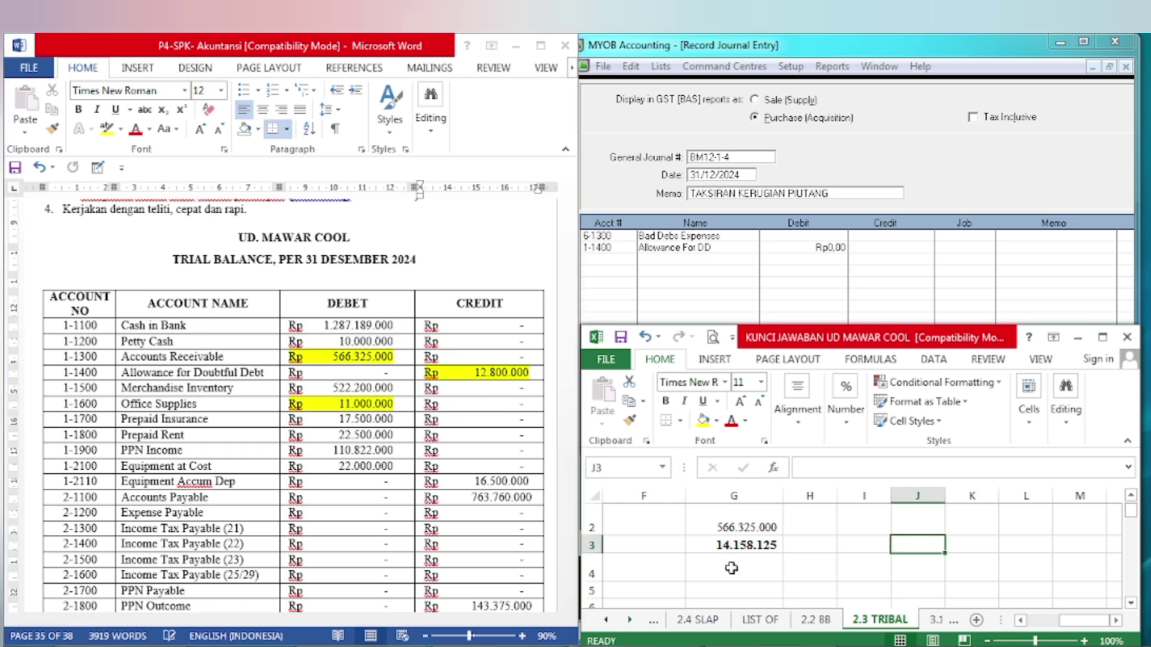
{"action": "left_click", "coordinate": [757, 546]}
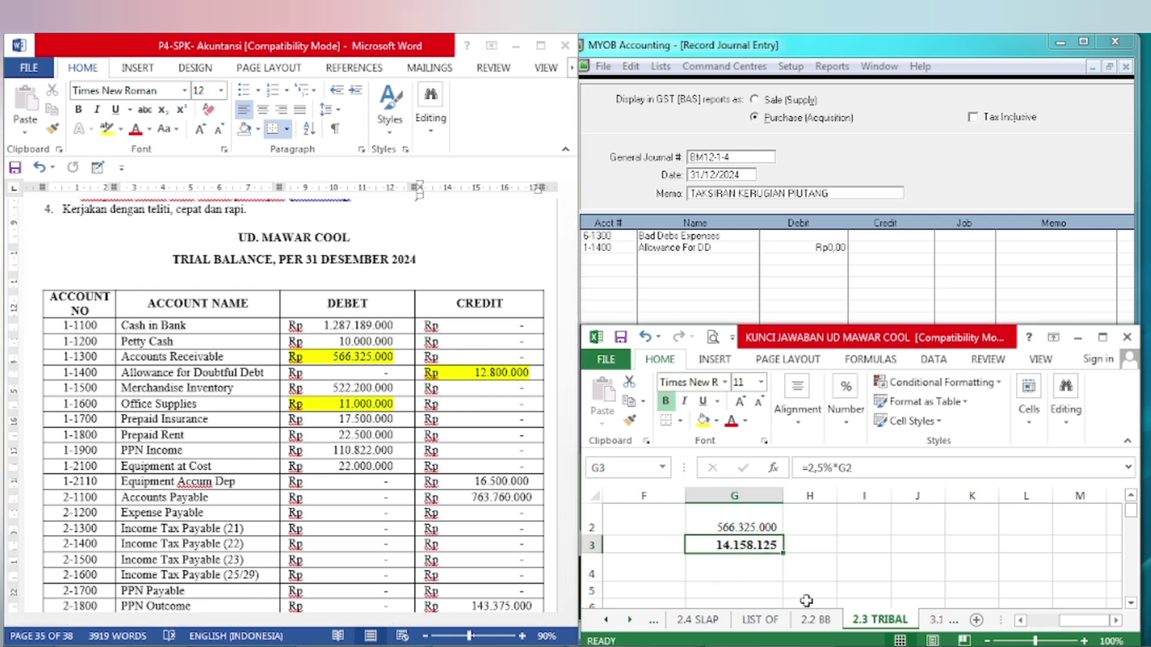
{"action": "left_click", "coordinate": [748, 563]}
{"action": "type", "text": "12800"}
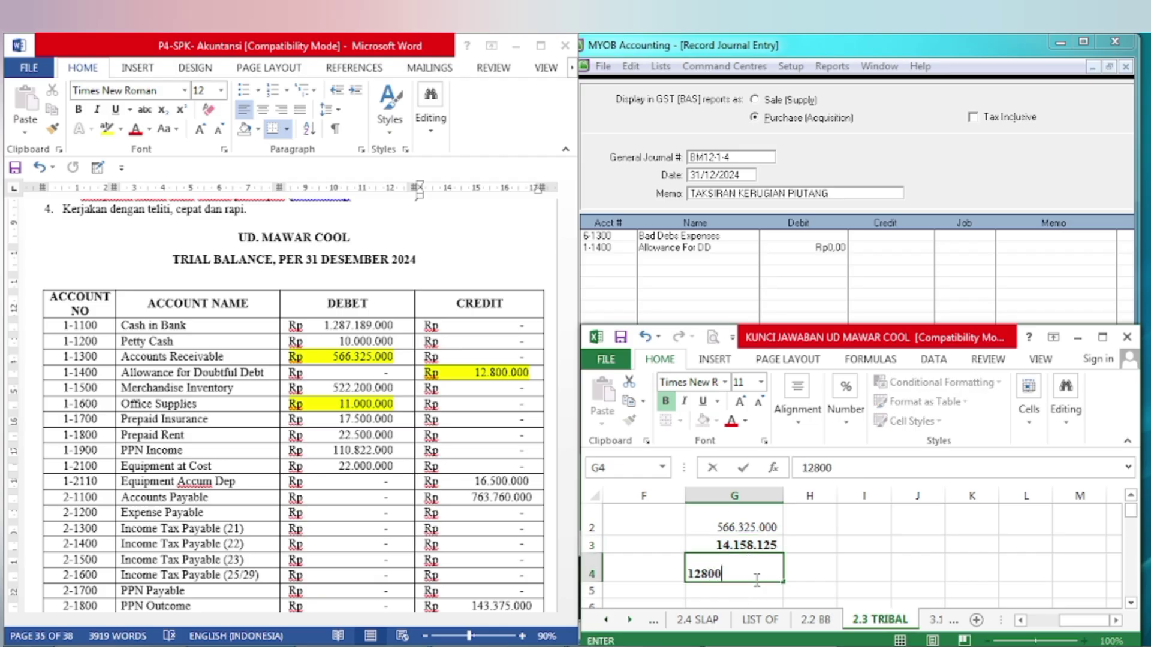
{"action": "type", "text": "000"}
{"action": "key", "text": "Return"}
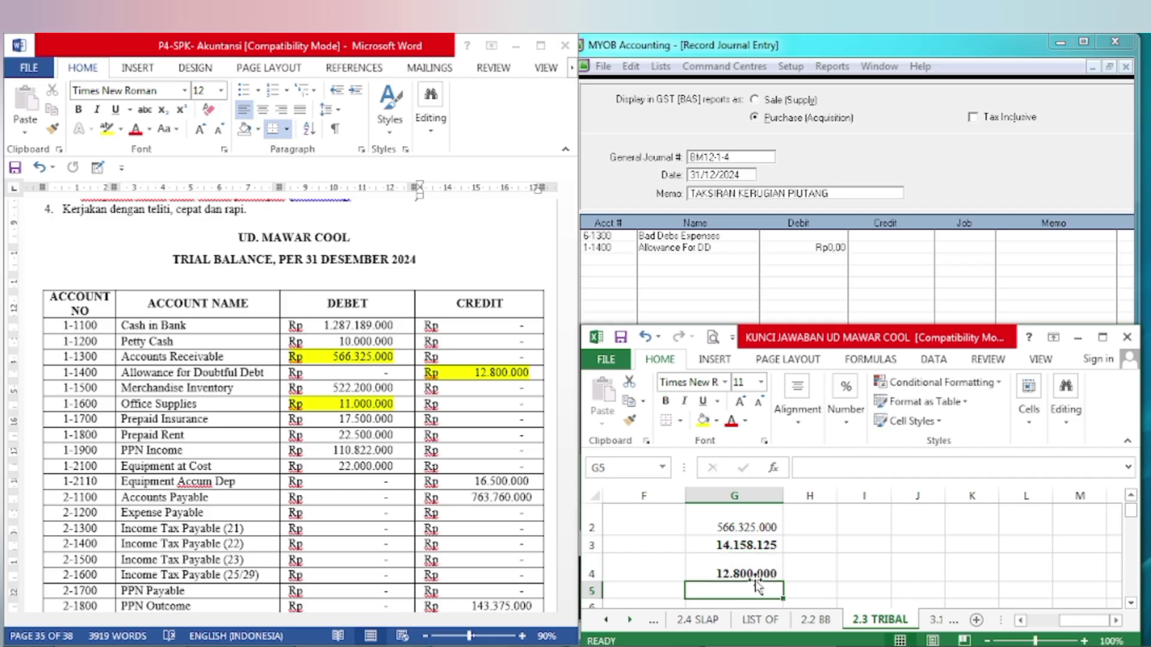
Calculate the required allowance adjustment in cell G5 with the formula =G3-G4 and make it bold.
{"action": "type", "text": "="}
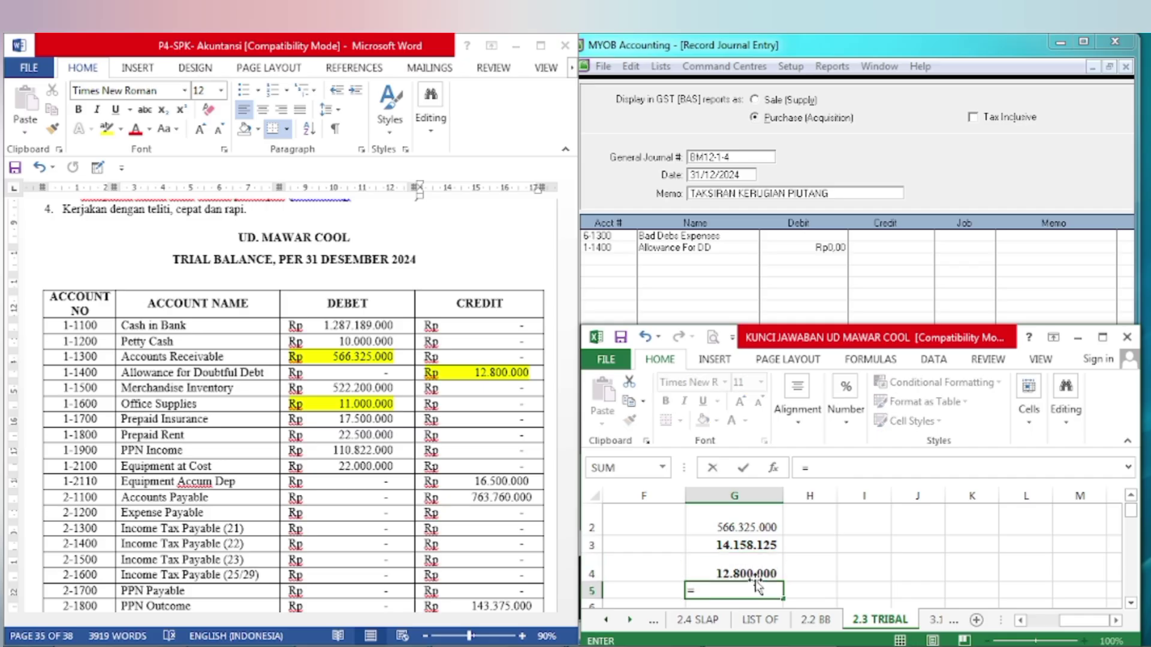
{"action": "key", "text": "Up"}
{"action": "key", "text": "Up"}
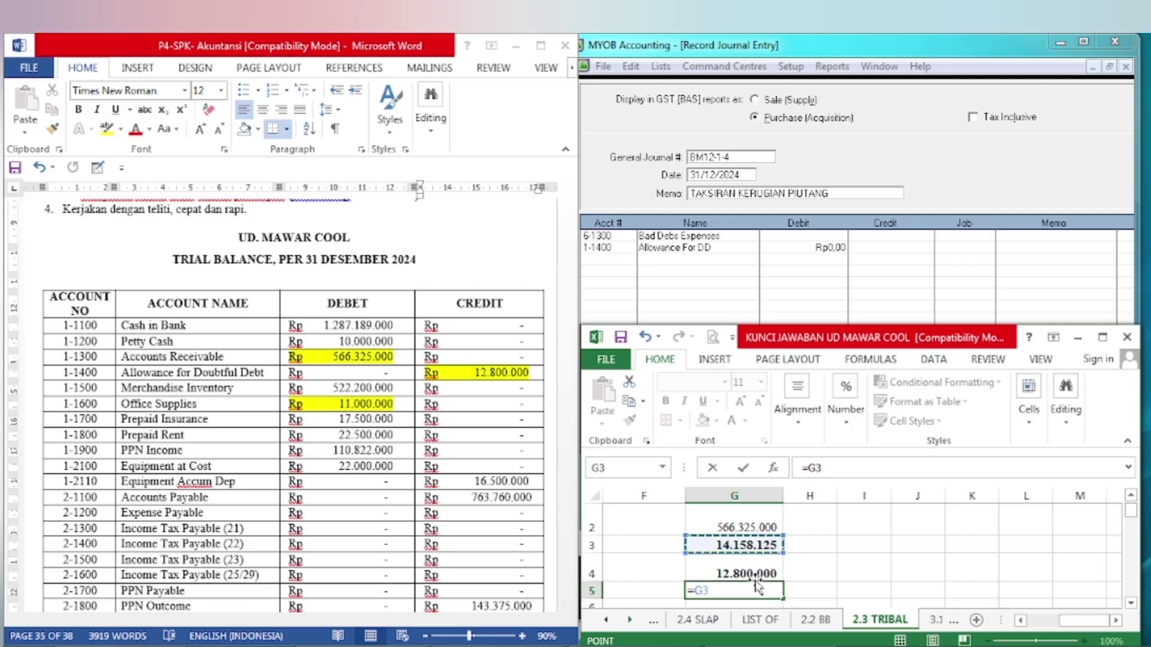
{"action": "type", "text": "-"}
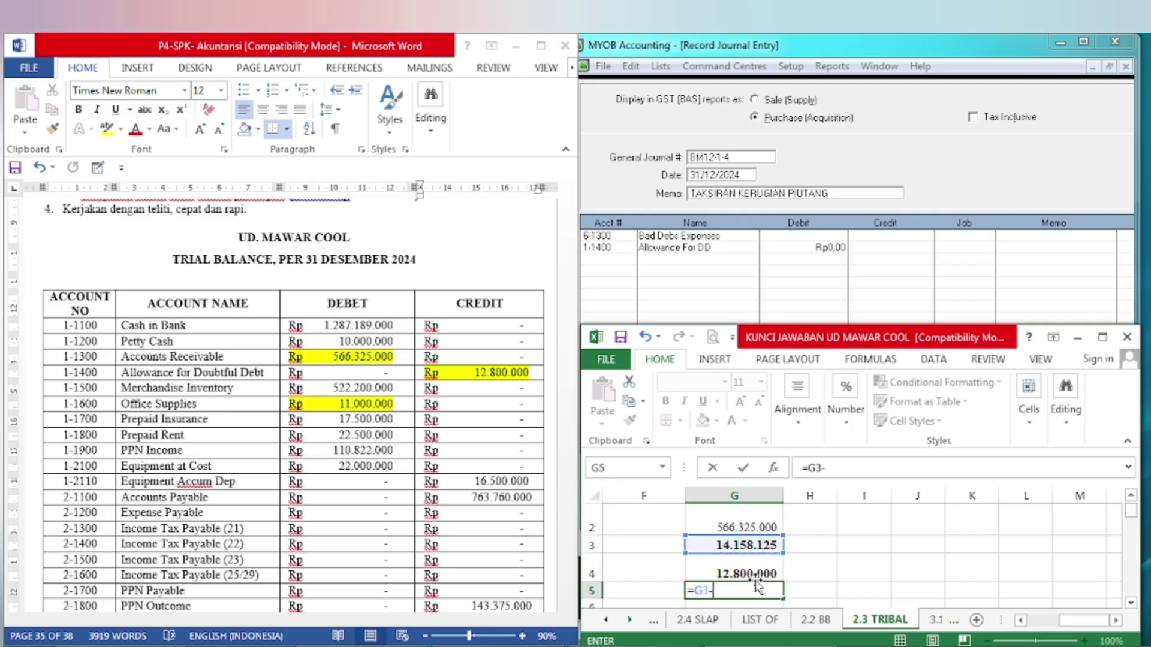
{"action": "left_click", "coordinate": [757, 585]}
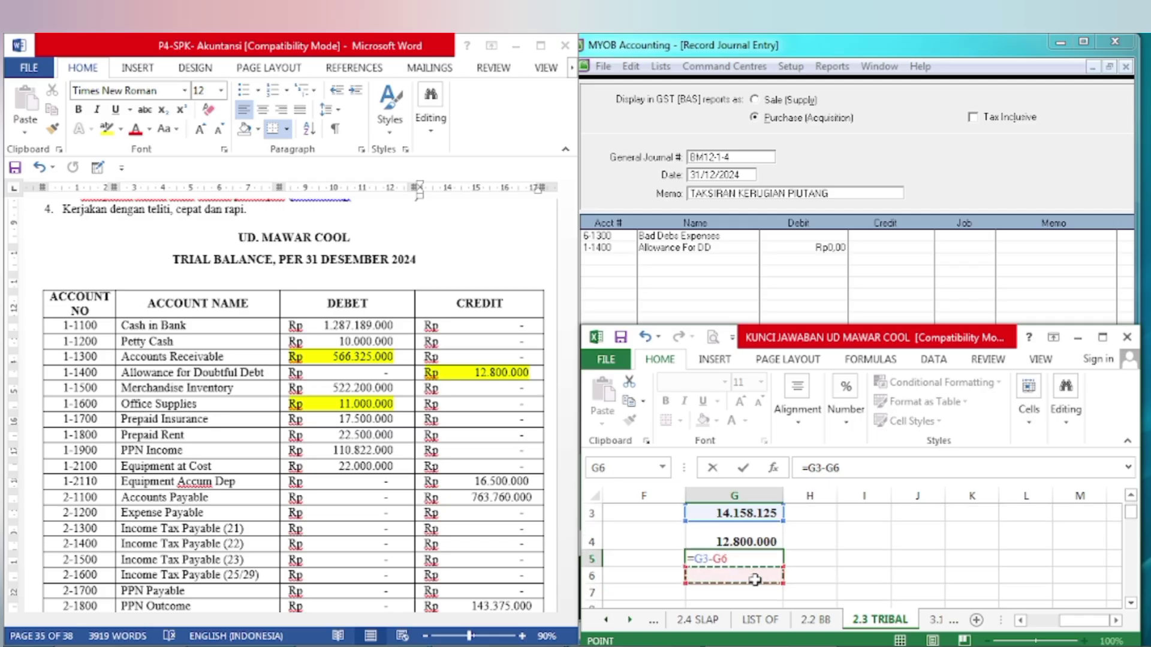
{"action": "key", "text": "Up"}
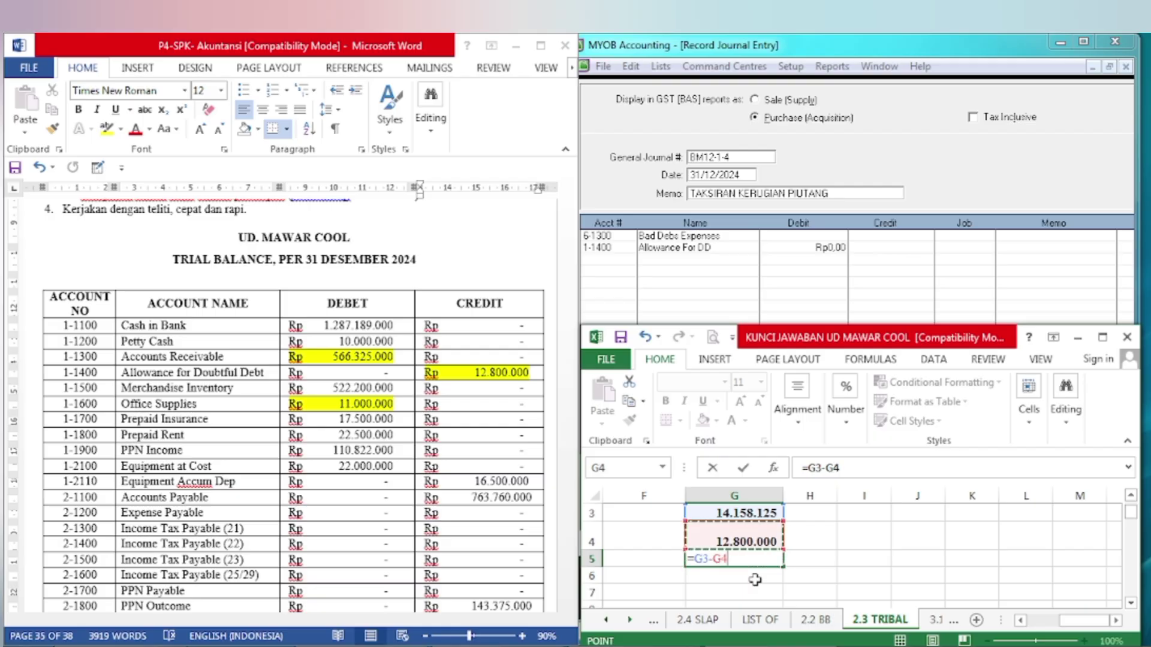
{"action": "key", "text": "Return"}
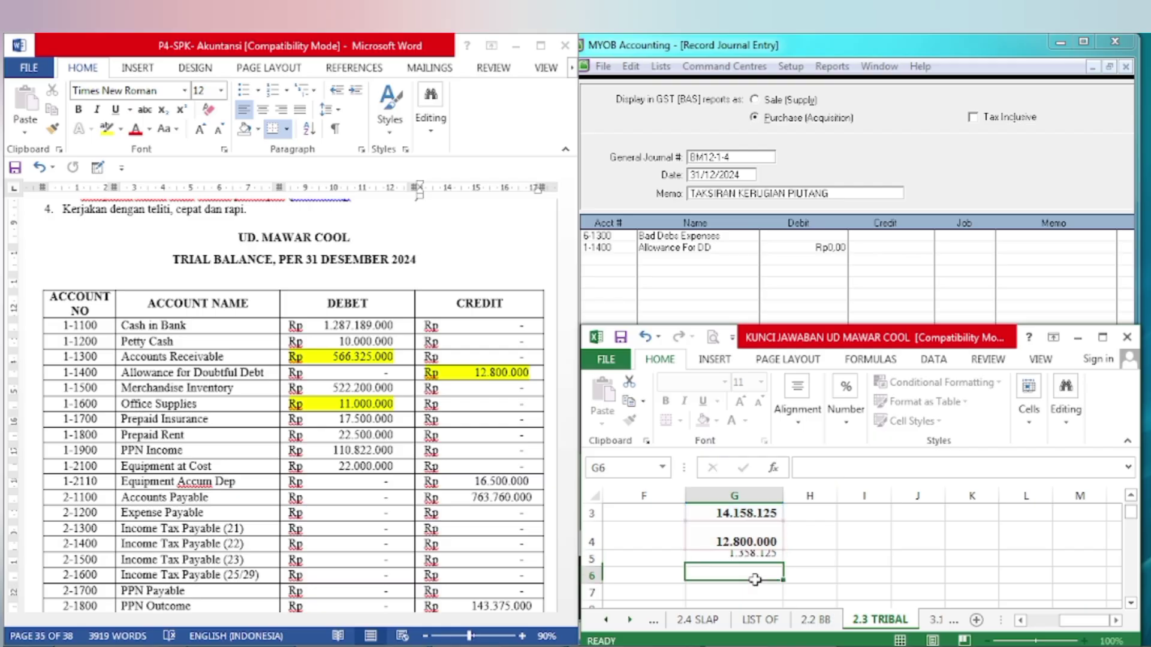
{"action": "left_click", "coordinate": [742, 558]}
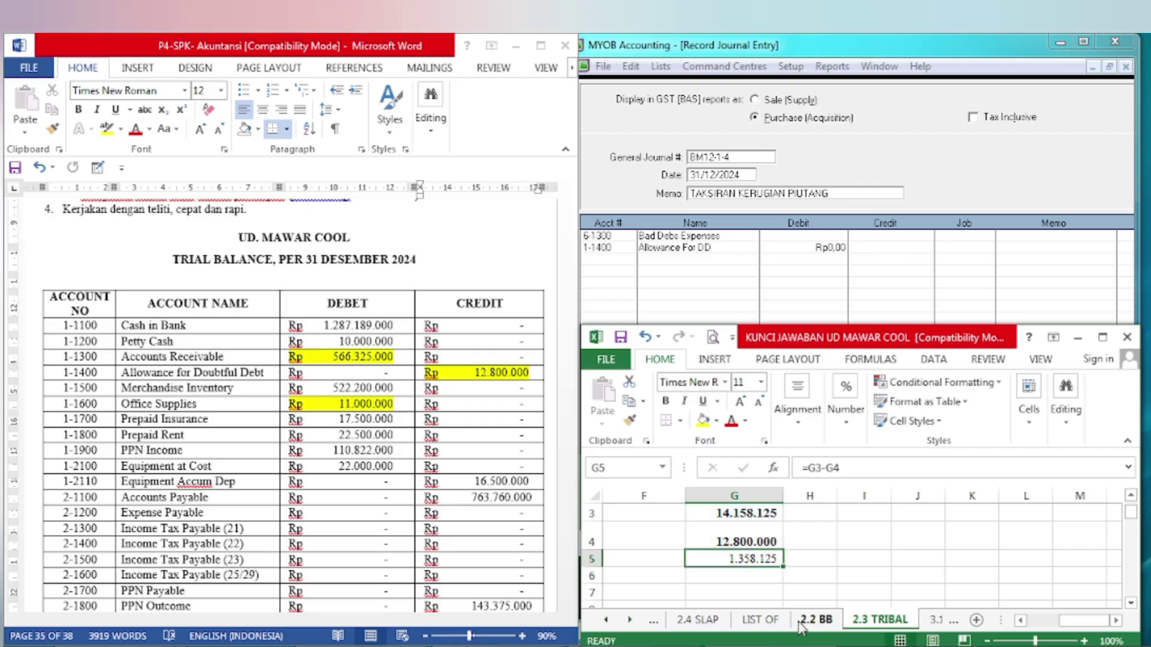
{"action": "key", "text": "ctrl+b"}
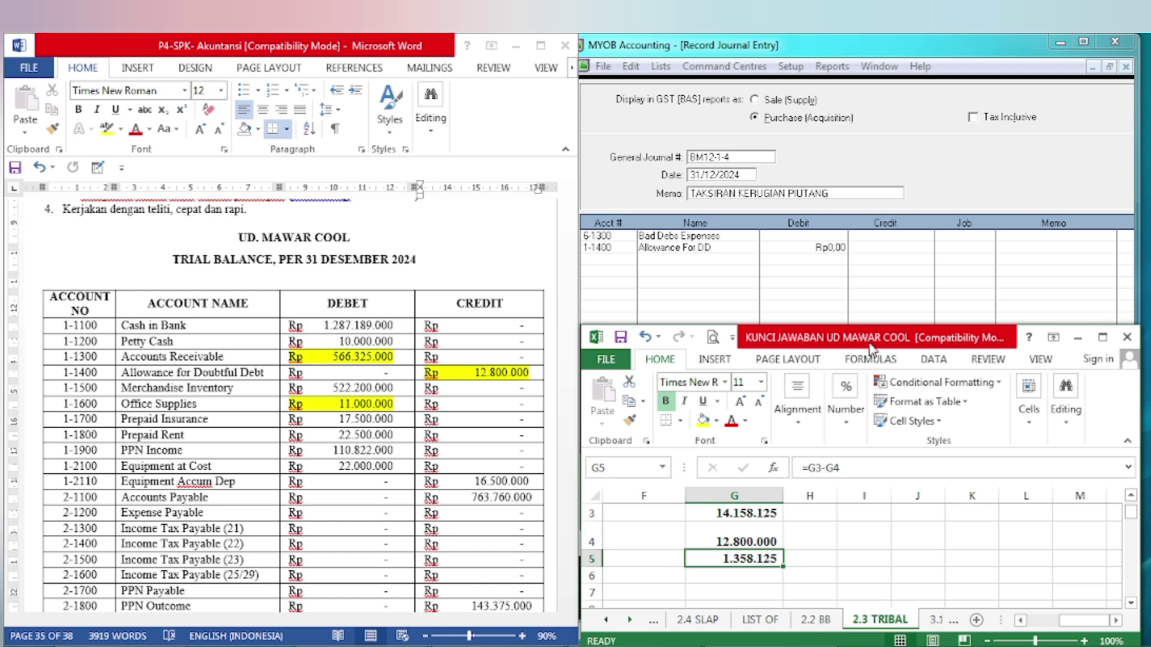
Move the Excel window off the MYOB journal entry and enter a debit of 1358125 for Bad Debts Expenses.
{"action": "left_click_drag", "start_coordinate": [880, 341], "coordinate": [310, 343]}
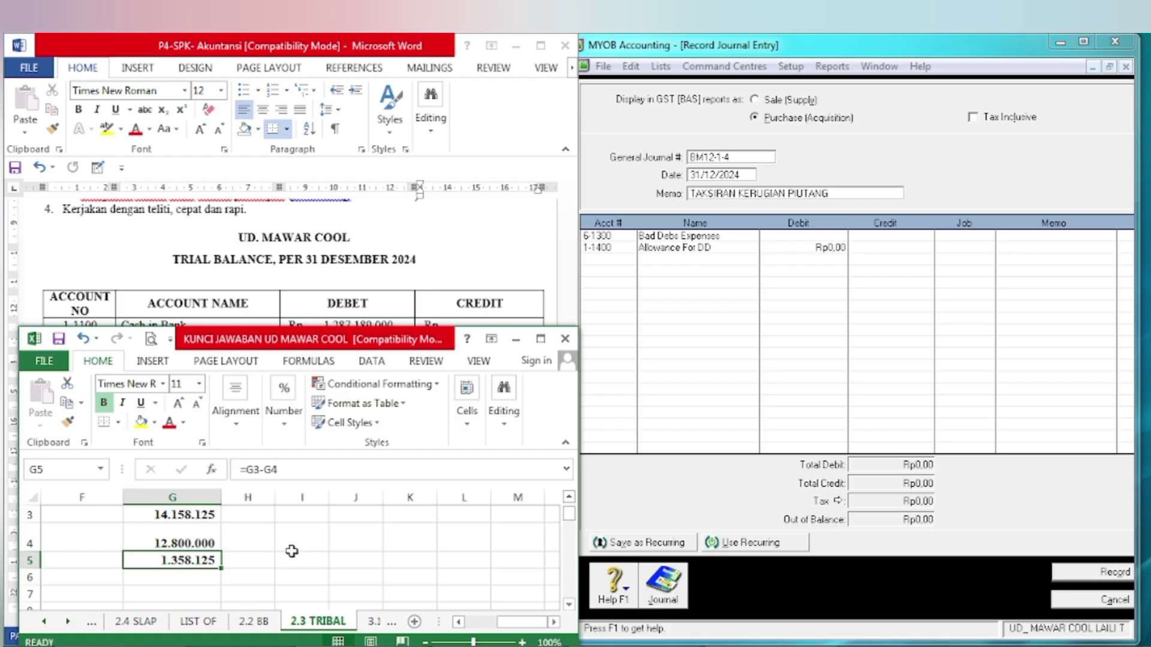
{"action": "left_click", "coordinate": [569, 497]}
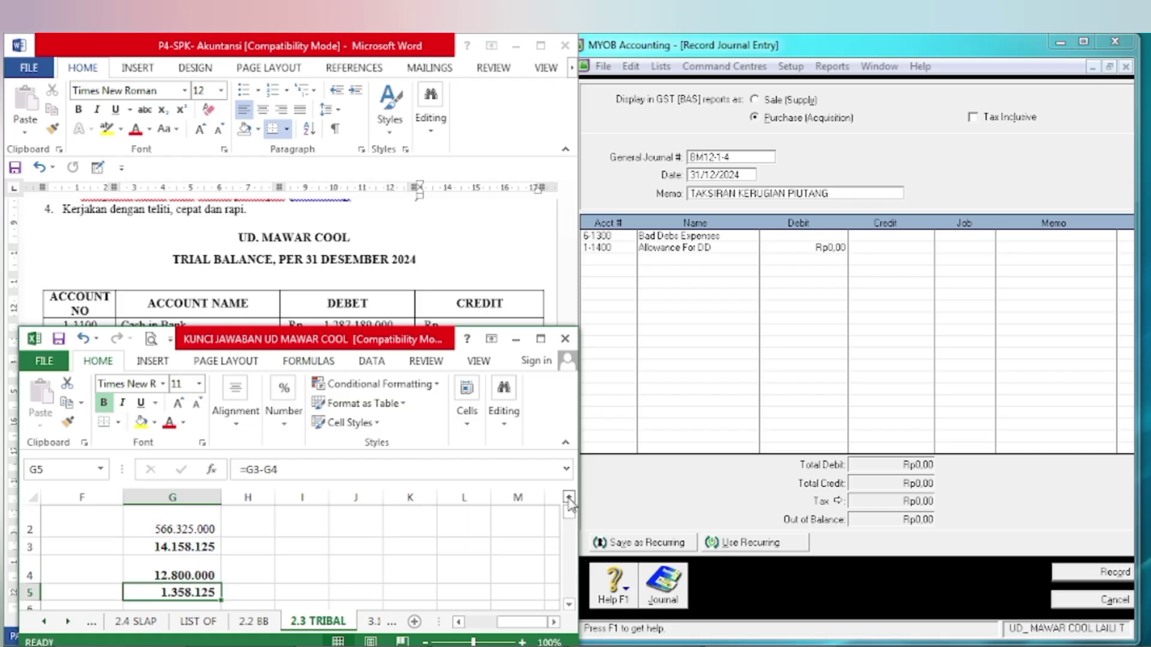
{"action": "left_click", "coordinate": [797, 238]}
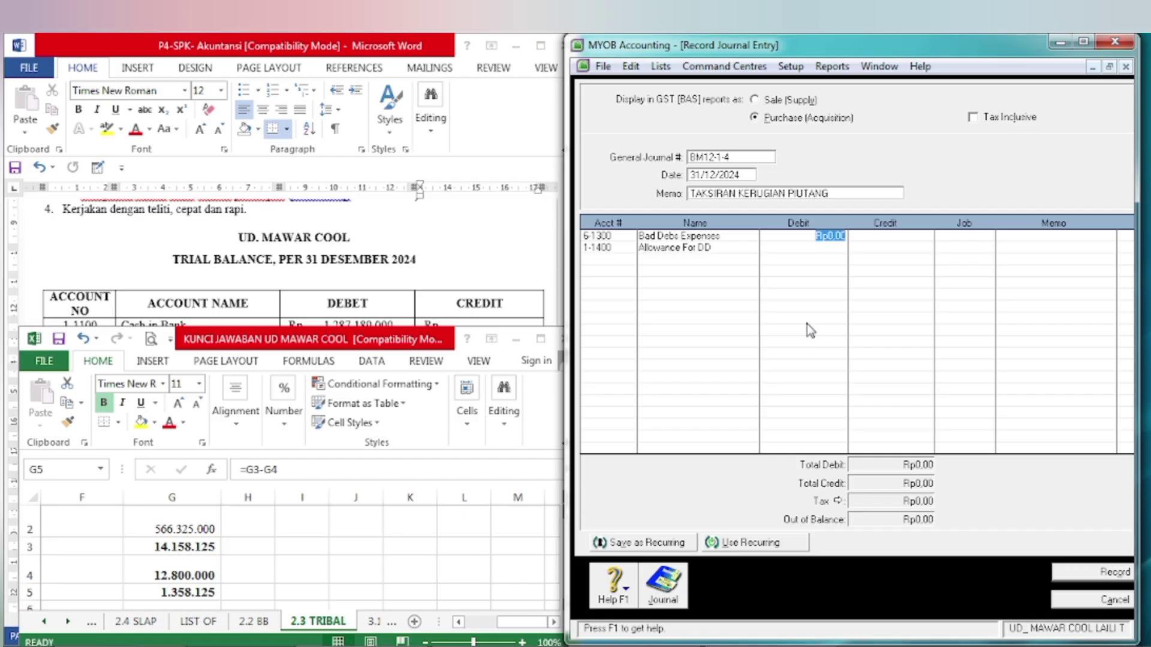
{"action": "type", "text": "1358125"}
{"action": "key", "text": "Tab"}
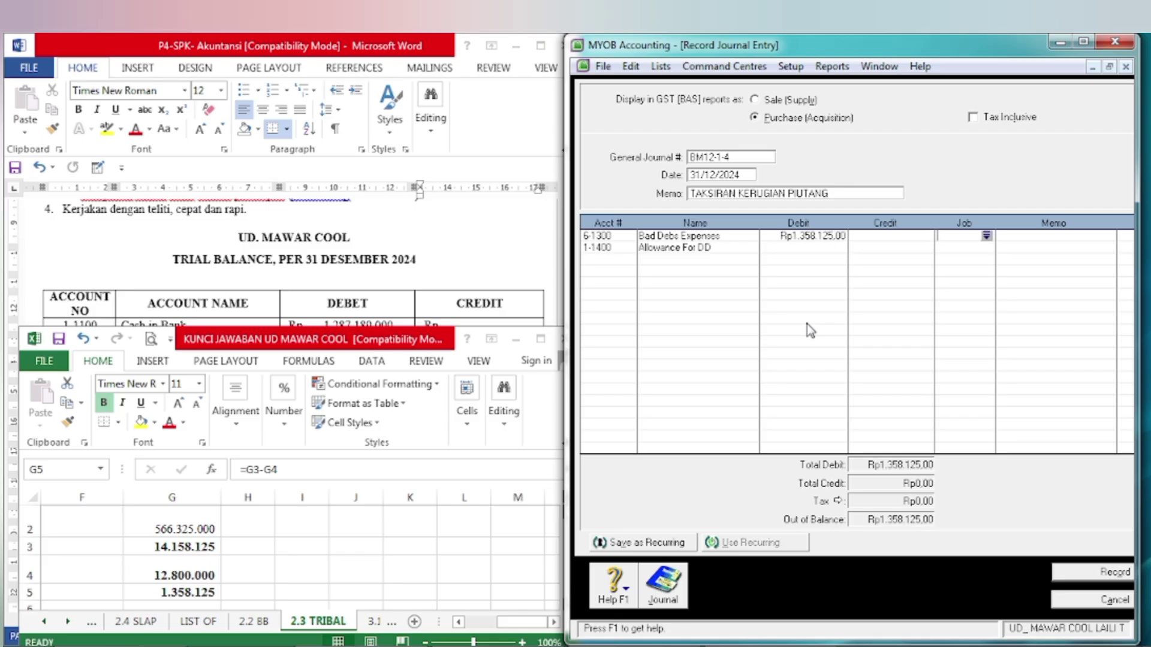
Credit Allowance For DD with Rp1.358.125,00 and record journal entry BM12-1-4.
{"action": "key", "text": "Tab"}
{"action": "key", "text": "Tab"}
{"action": "key", "text": "Tab"}
{"action": "key", "text": "Tab"}
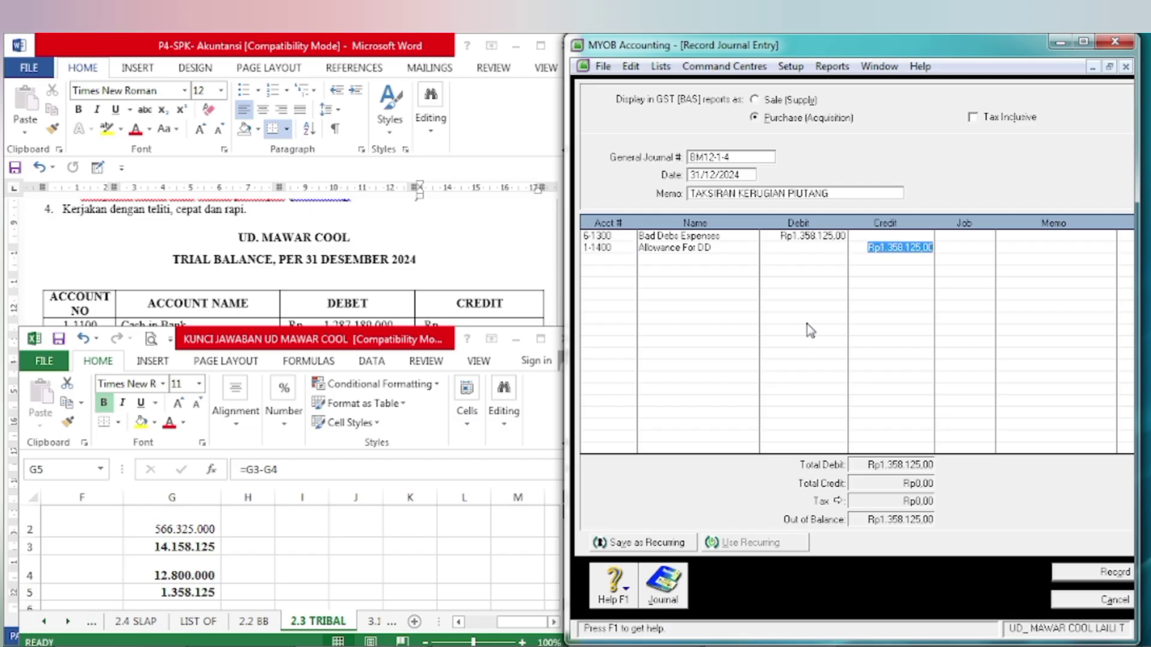
{"action": "key", "text": "Tab"}
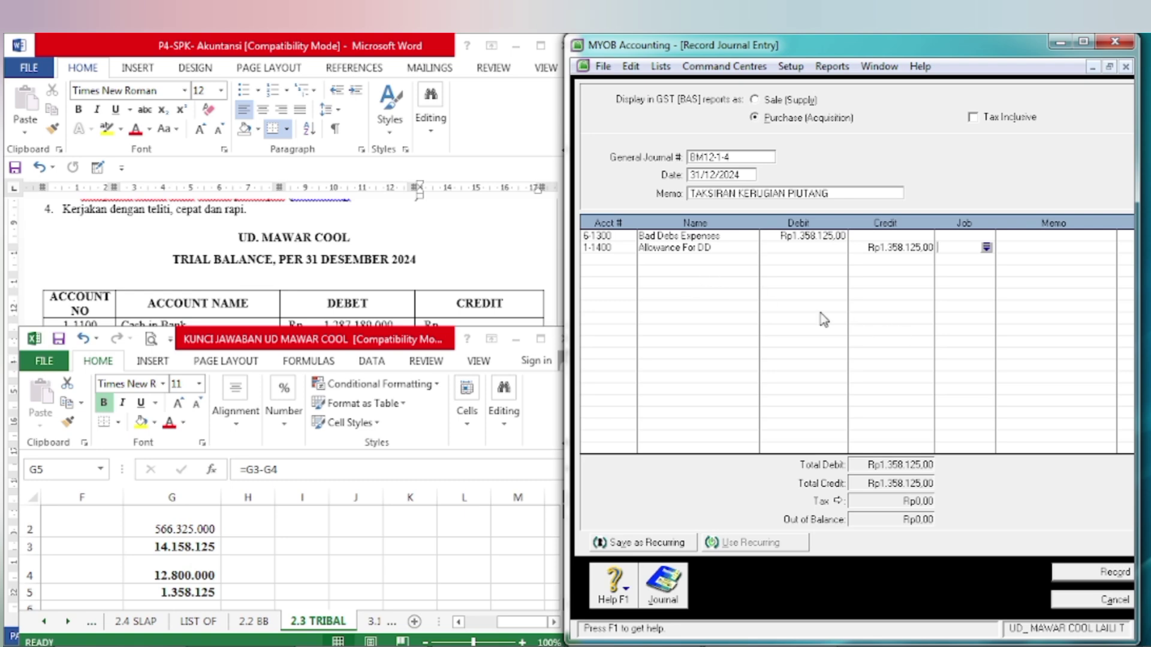
{"action": "left_click", "coordinate": [1097, 578]}
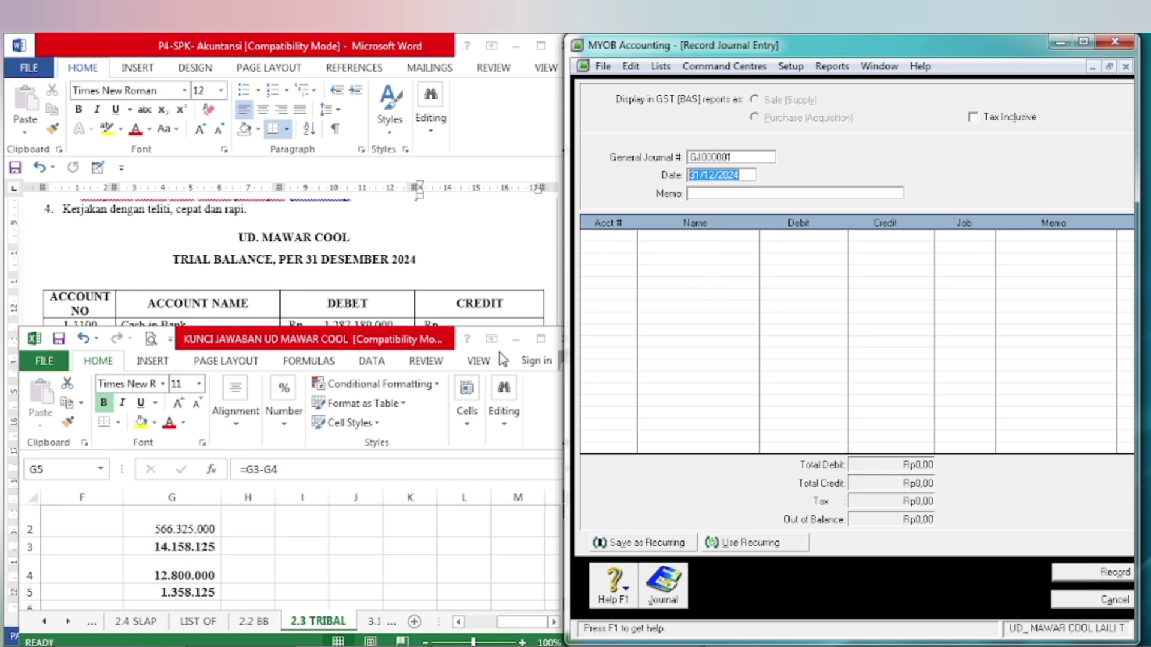
Find memo BM12-2 in the Word document, then head the new MYOB journal entry BM12-2-5 with the memo PENYUSUTAN EQUIPMENT.
{"action": "left_click", "coordinate": [514, 340]}
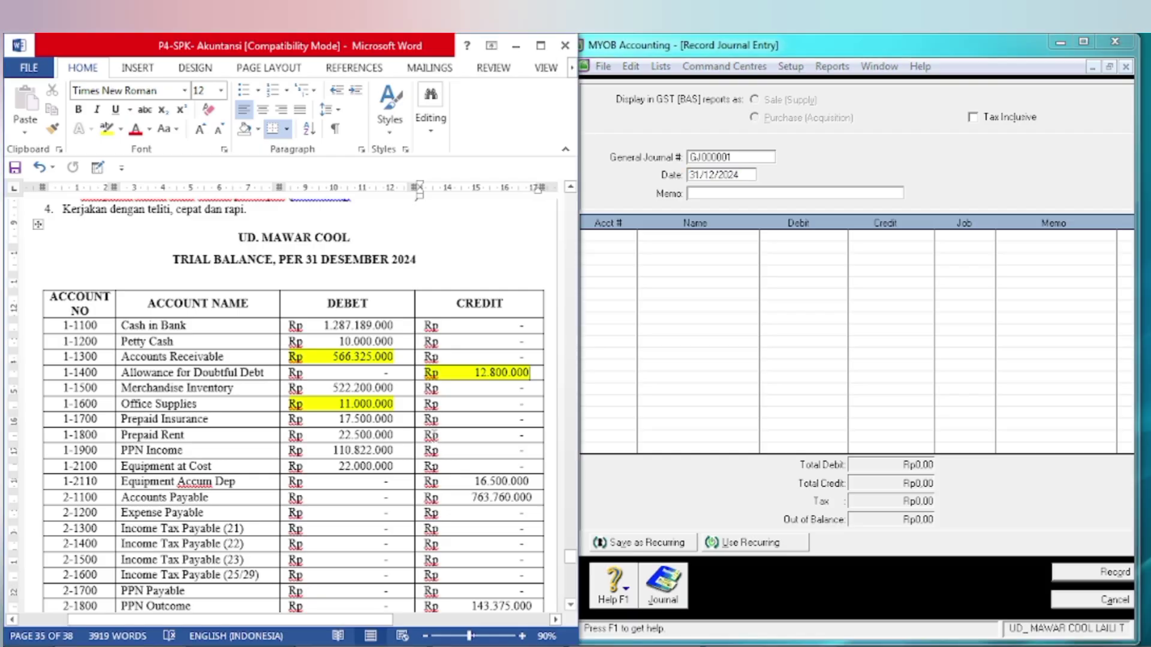
{"action": "scroll", "coordinate": [400, 433], "scroll_direction": "down", "scroll_amount": 20}
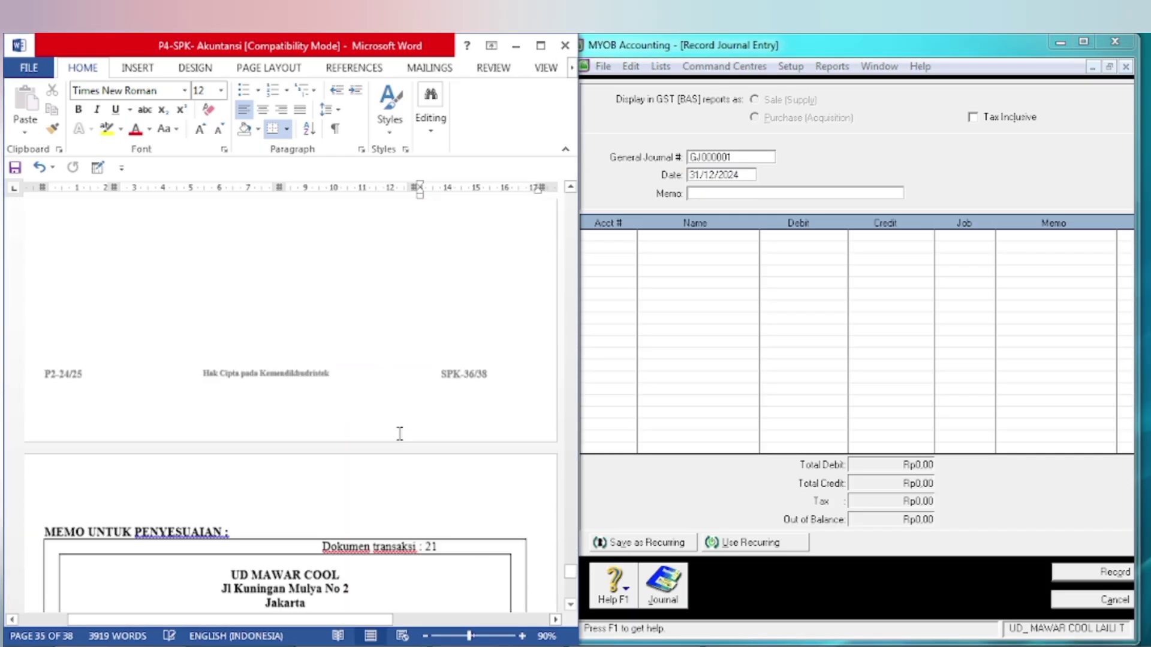
{"action": "scroll", "coordinate": [400, 434], "scroll_direction": "down", "scroll_amount": 8}
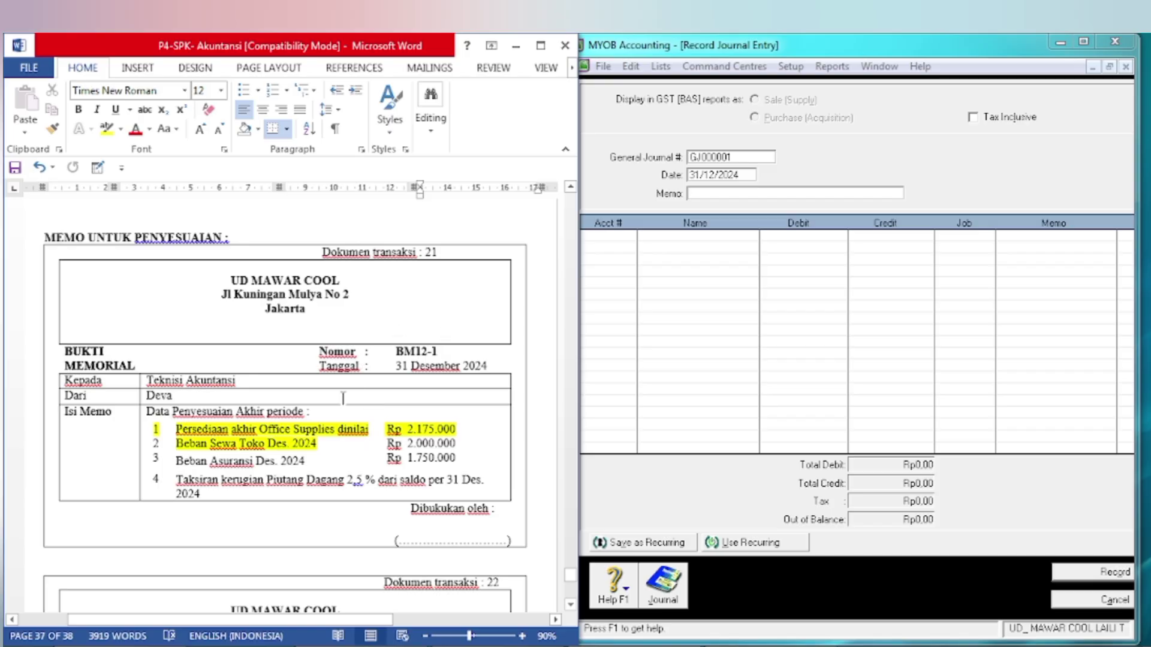
{"action": "scroll", "coordinate": [343, 398], "scroll_direction": "down", "scroll_amount": 8}
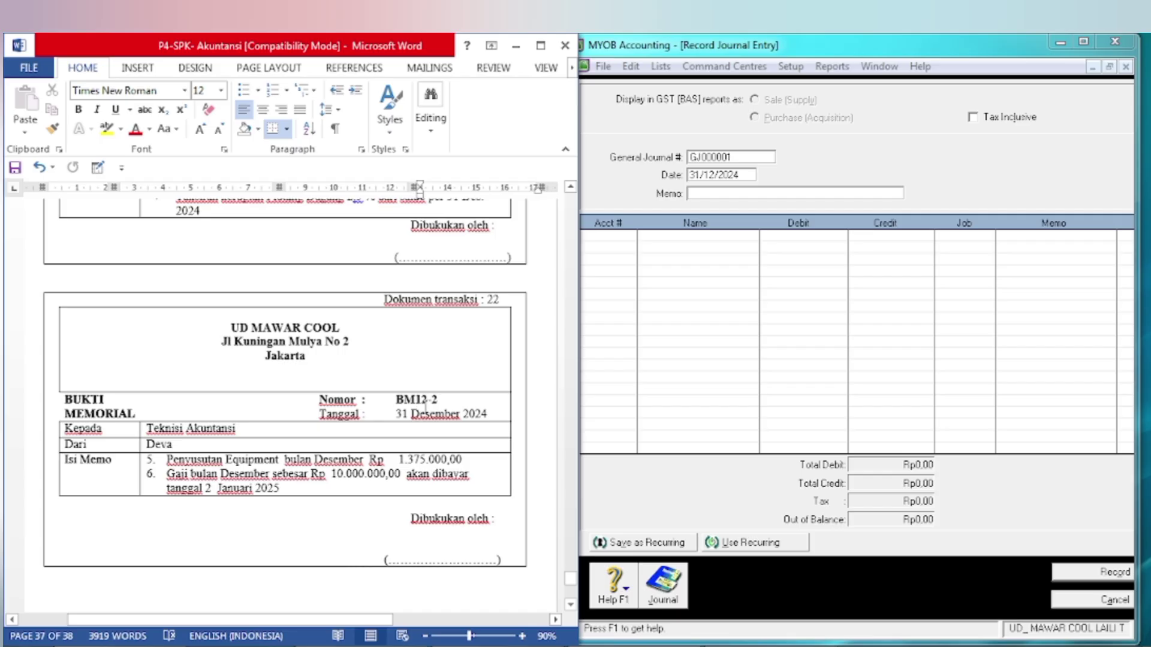
{"action": "left_click", "coordinate": [757, 158]}
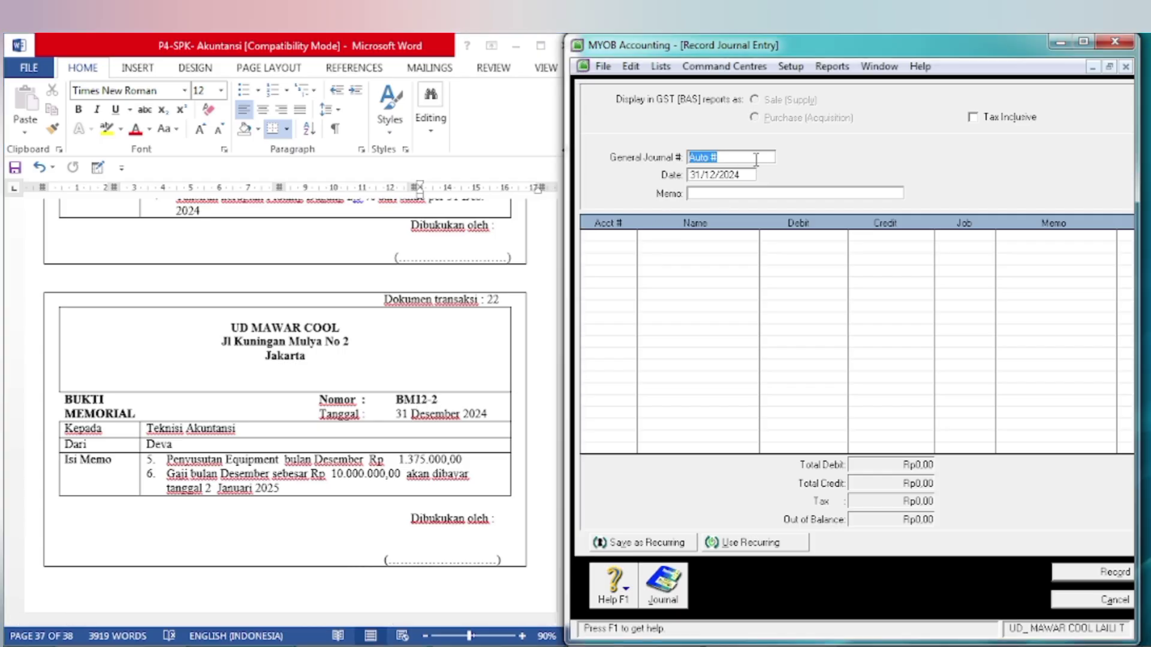
{"action": "type", "text": "8"}
{"action": "type", "text": "M12-2"}
{"action": "type", "text": "-"}
{"action": "type", "text": "5"}
{"action": "left_click", "coordinate": [745, 193]}
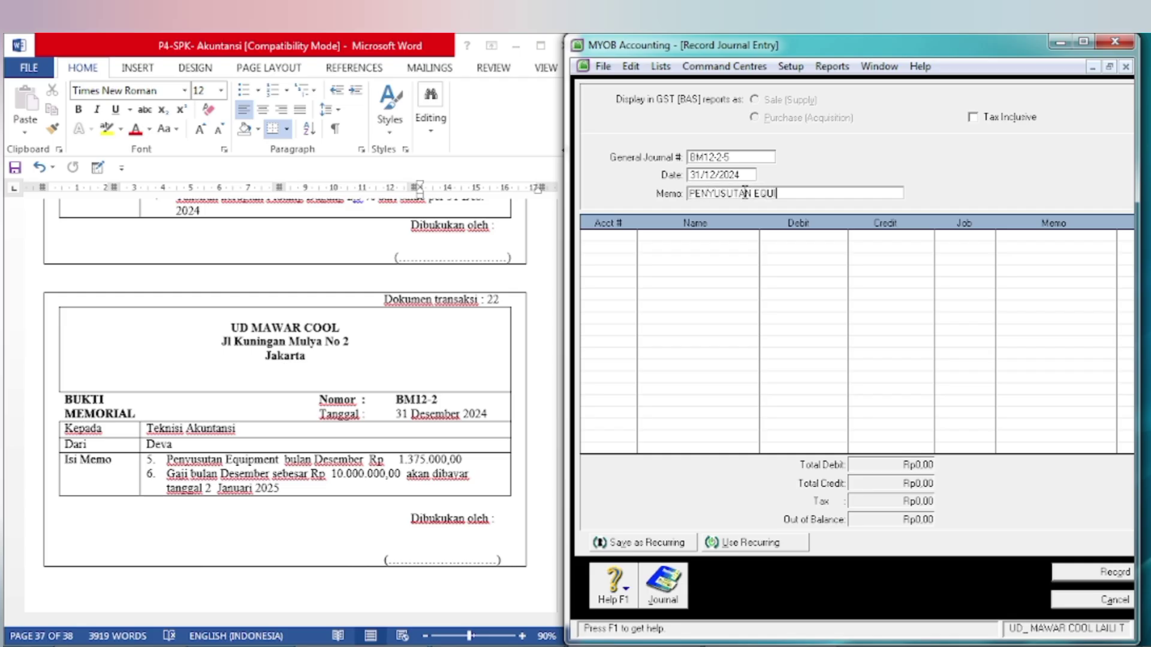
{"action": "type", "text": "PENYUSUTAN EQUIPMENT"}
Add Depreciation Expenses as the first line of the journal entry and debit it with Rp1.327.500,00.
{"action": "left_click", "coordinate": [674, 275]}
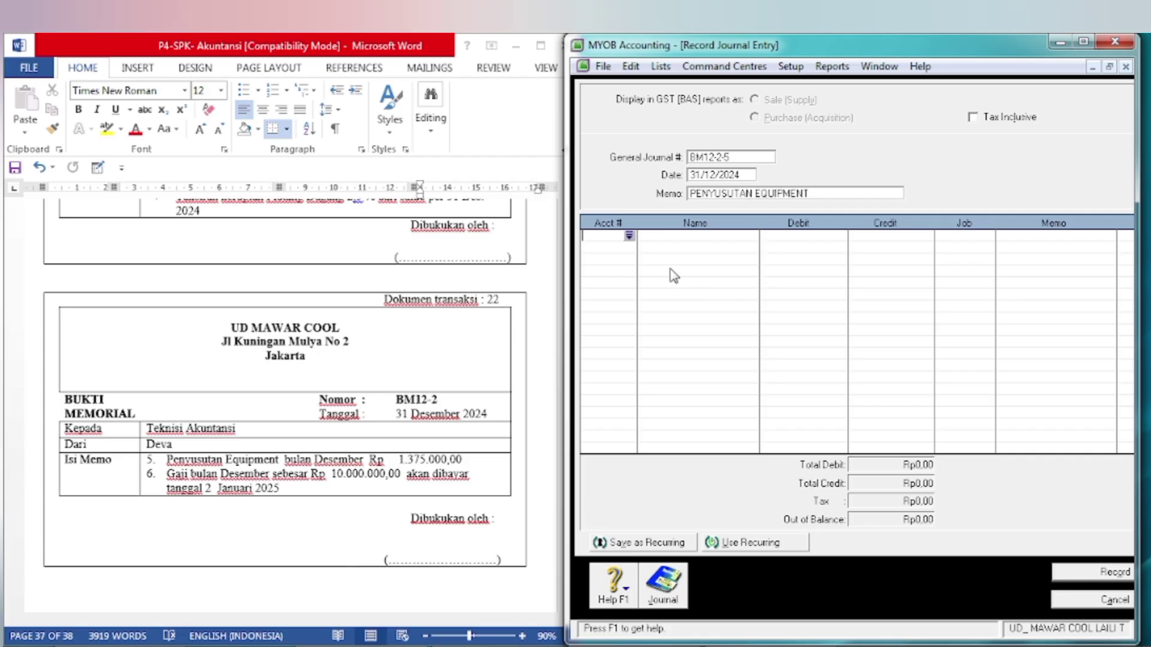
{"action": "key", "text": "Tab"}
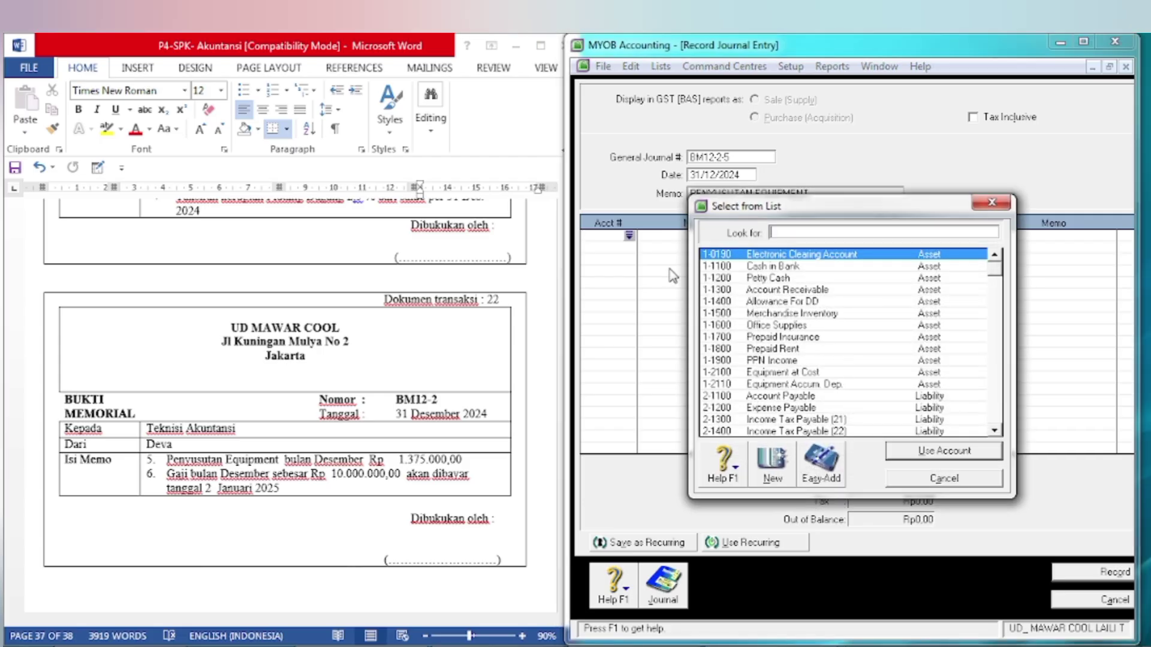
{"action": "type", "text": "6"}
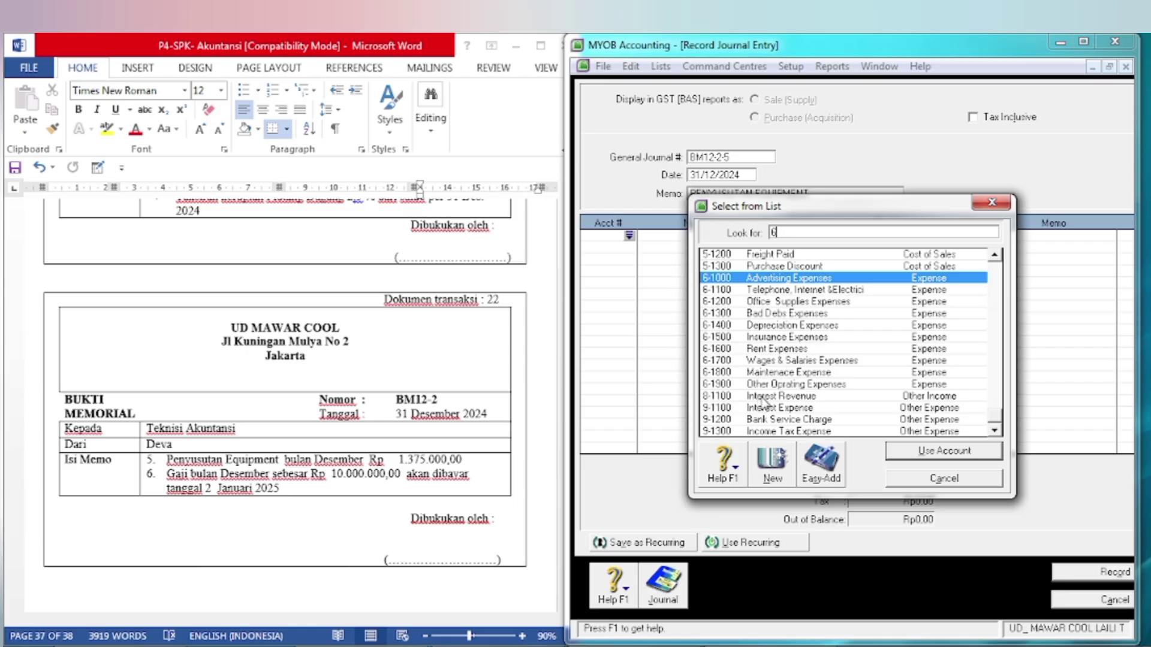
{"action": "left_click", "coordinate": [770, 327]}
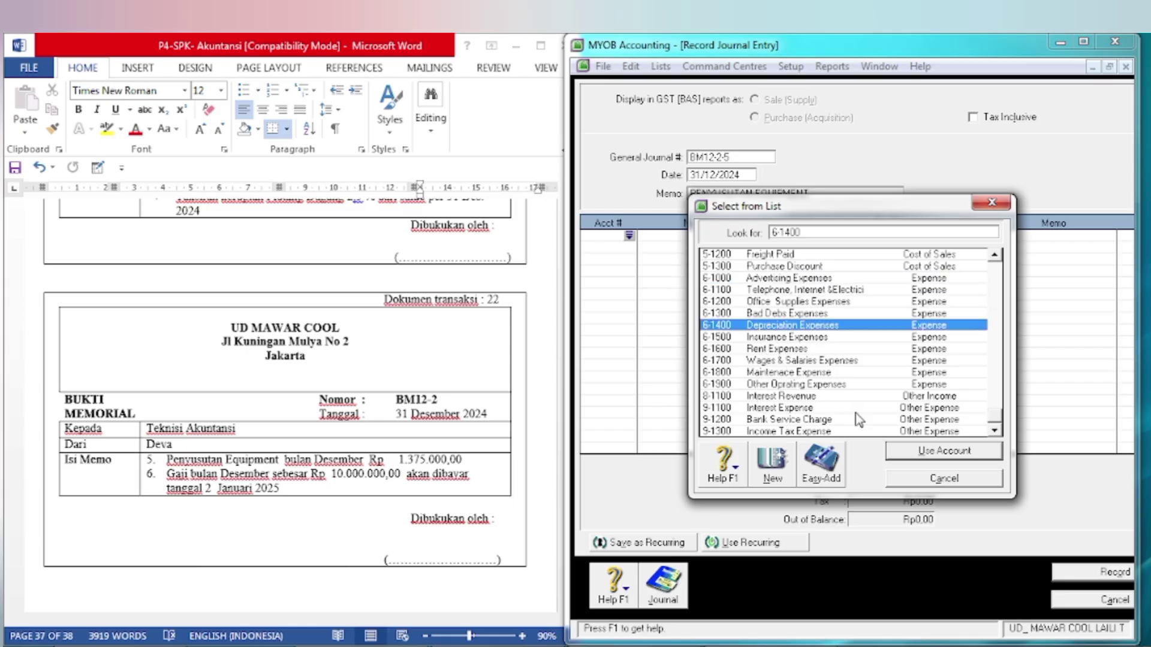
{"action": "left_click", "coordinate": [905, 453]}
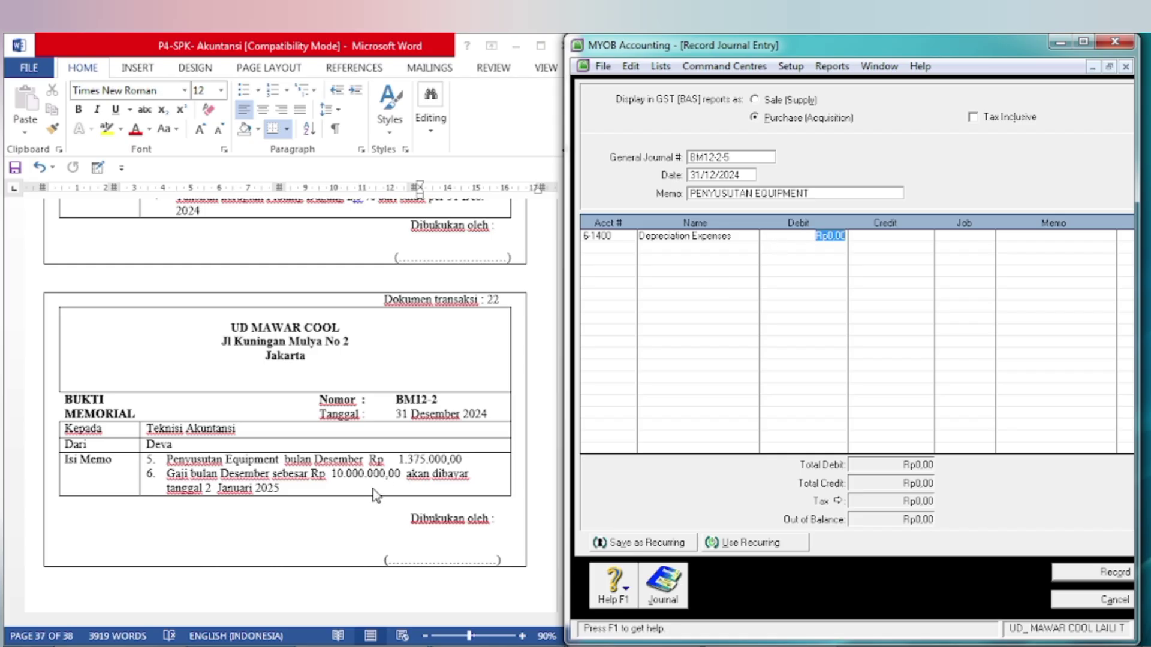
{"action": "type", "text": "13275000"}
{"action": "key", "text": "Tab"}
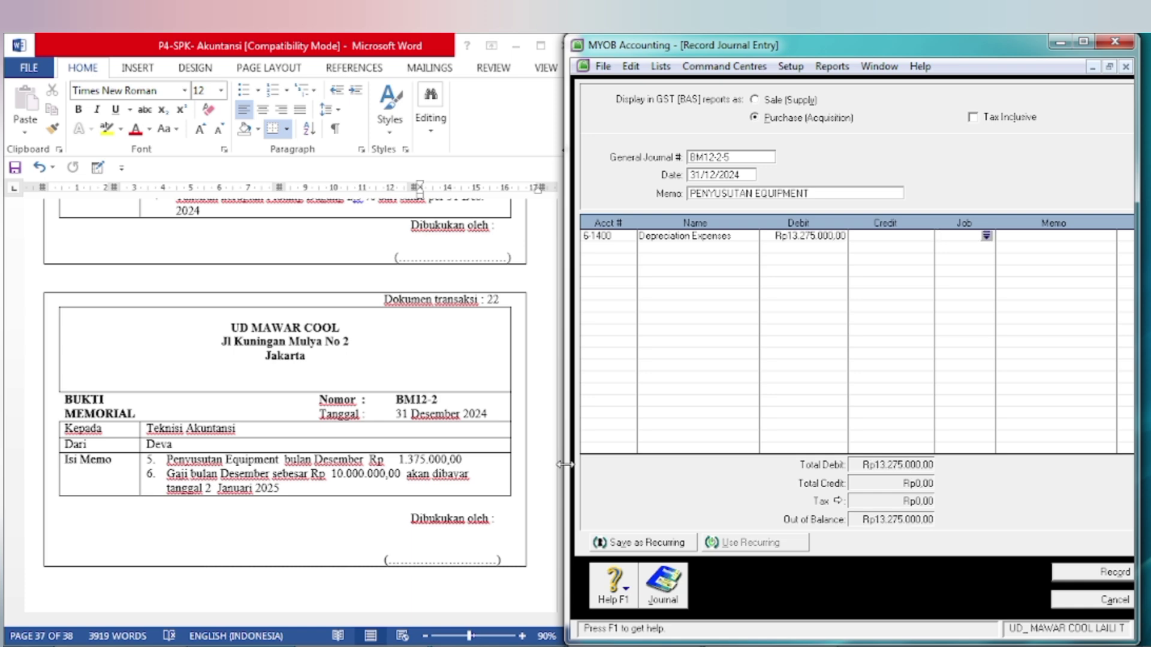
{"action": "left_click", "coordinate": [822, 244]}
{"action": "left_click", "coordinate": [821, 238]}
{"action": "key", "text": "BackSpace"}
{"action": "key", "text": "Return"}
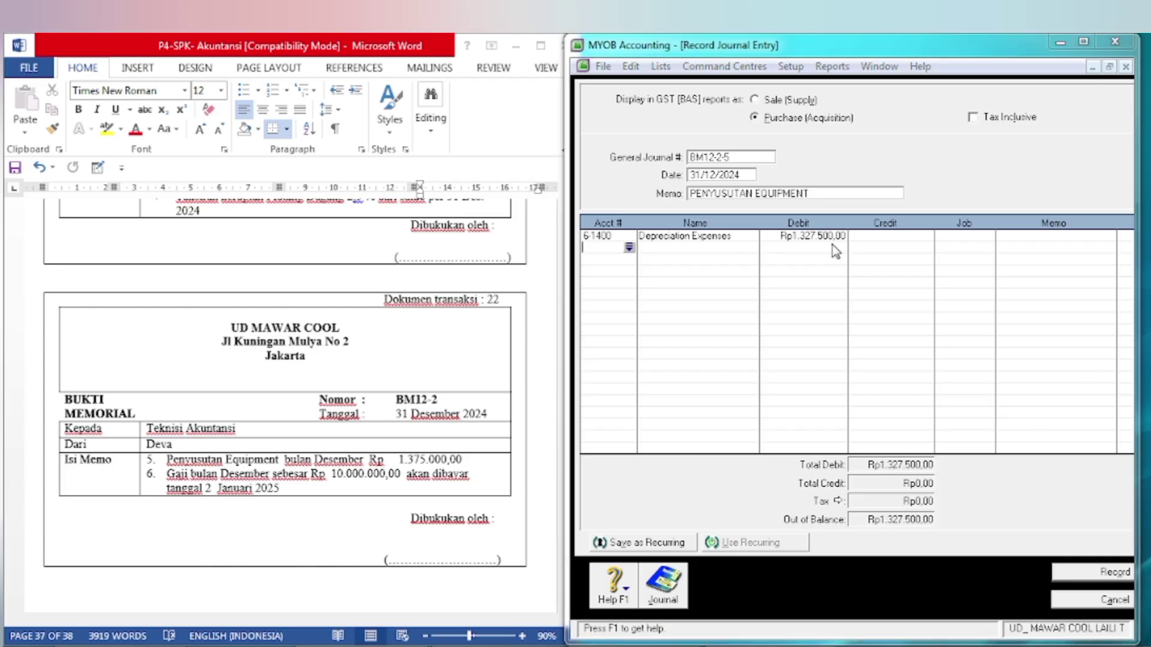
Add Equipment Accum. Dep. as the second line of the entry, credited with Rp1.327.500,00.
{"action": "key", "text": "Tab"}
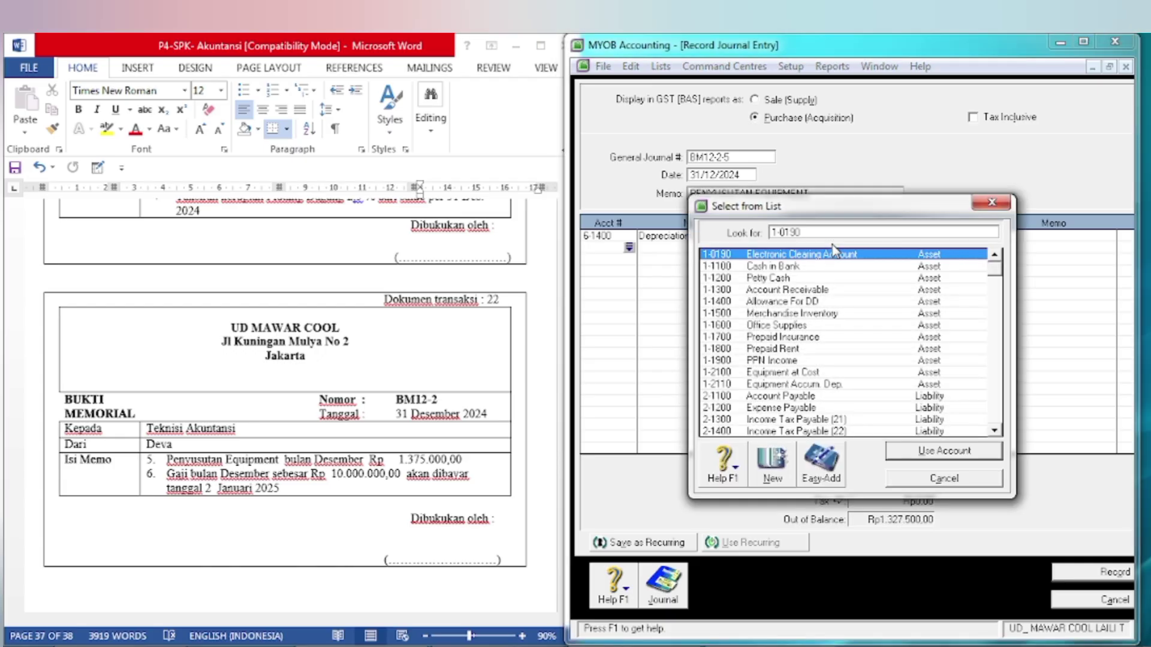
{"action": "left_click", "coordinate": [801, 386]}
{"action": "left_click", "coordinate": [945, 452]}
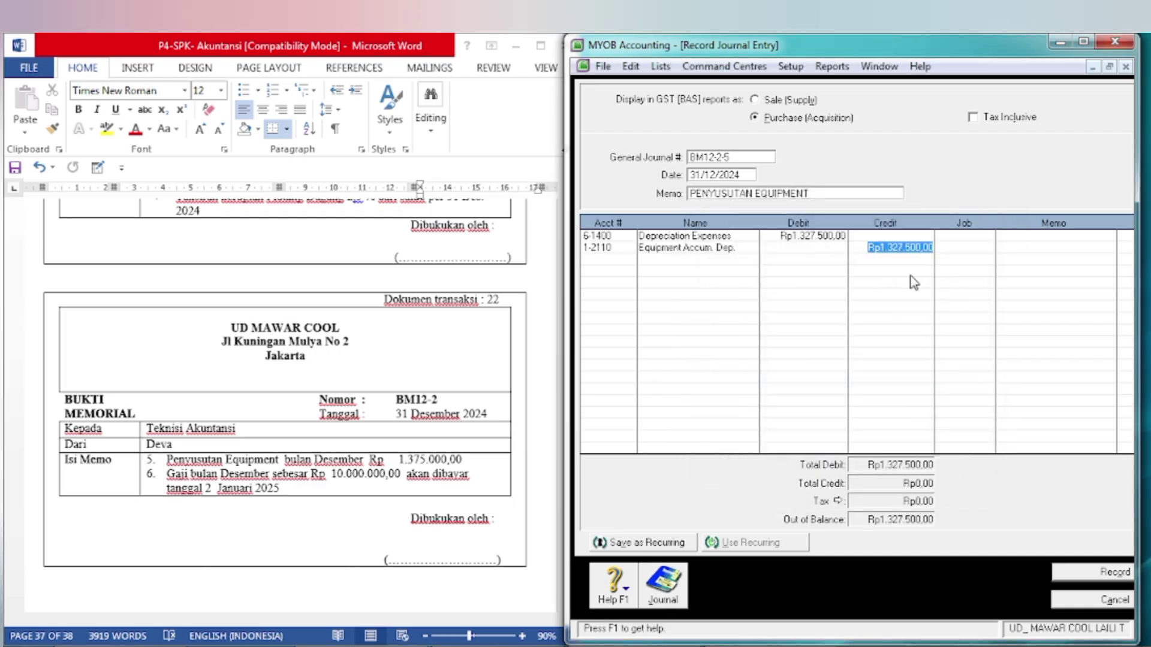
Correct the Depreciation Expenses debit to Rp1.375.000,00 to match memo item 5.
{"action": "left_click", "coordinate": [813, 238]}
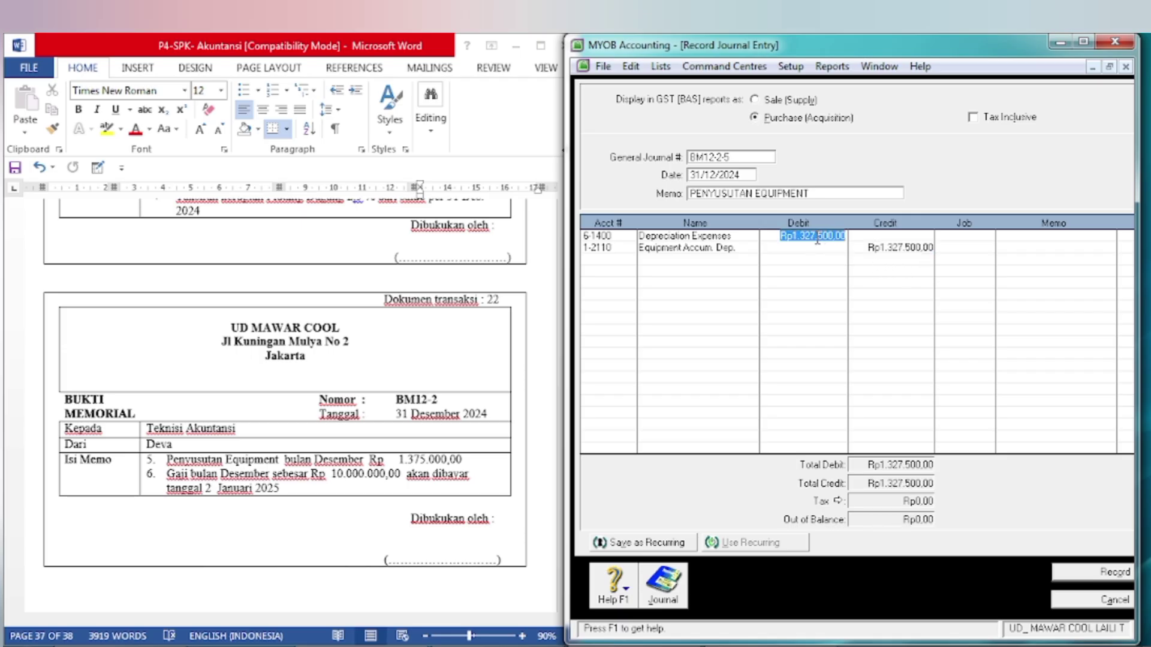
{"action": "left_click", "coordinate": [808, 240]}
{"action": "key", "text": "BackSpace"}
{"action": "type", "text": "5"}
{"action": "key", "text": "Tab"}
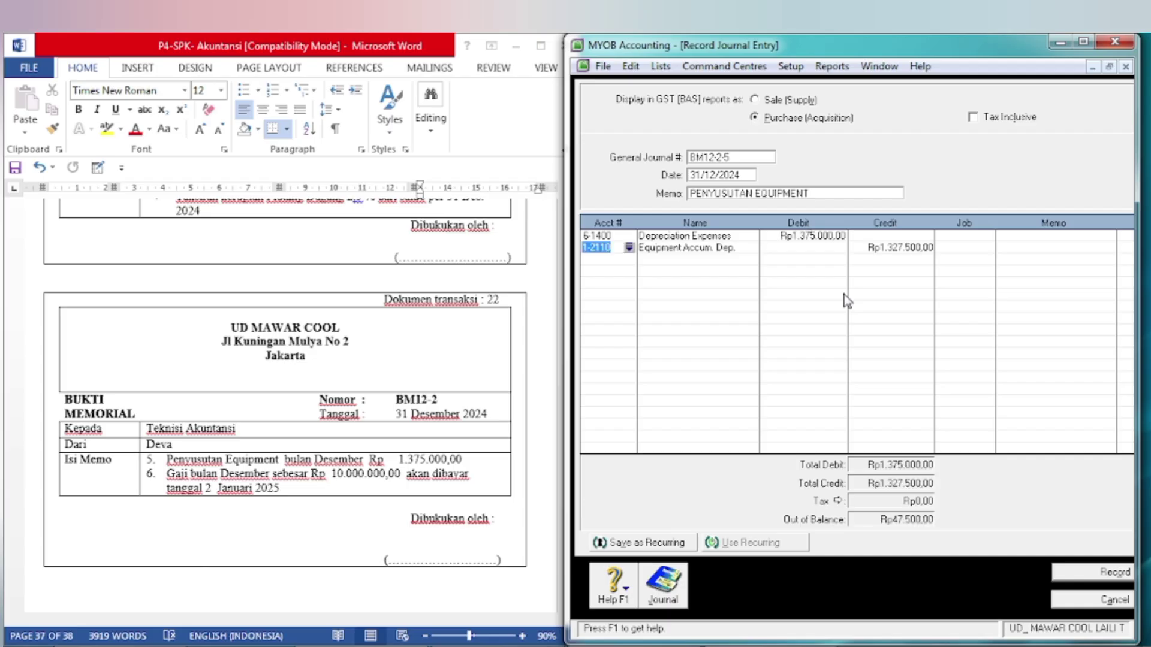
Clear the credit amount on the Equipment Accum. Dep. line.
{"action": "key", "text": "Tab"}
{"action": "key", "text": "Tab"}
{"action": "key", "text": "Tab"}
{"action": "left_click", "coordinate": [891, 248]}
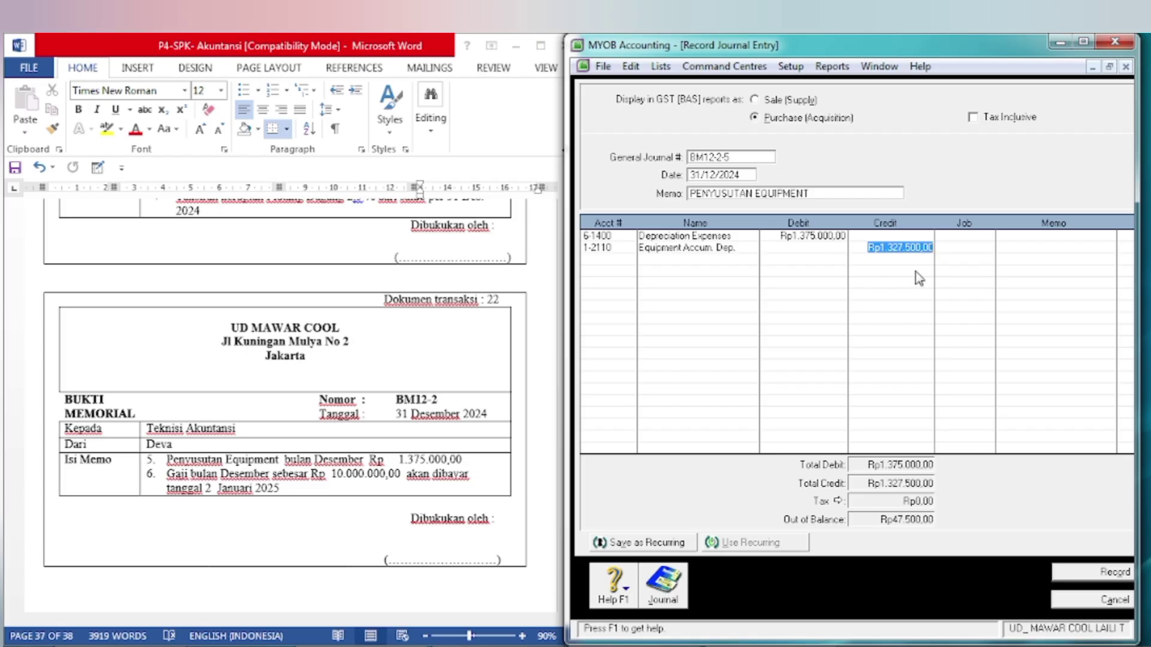
{"action": "key", "text": "BackSpace"}
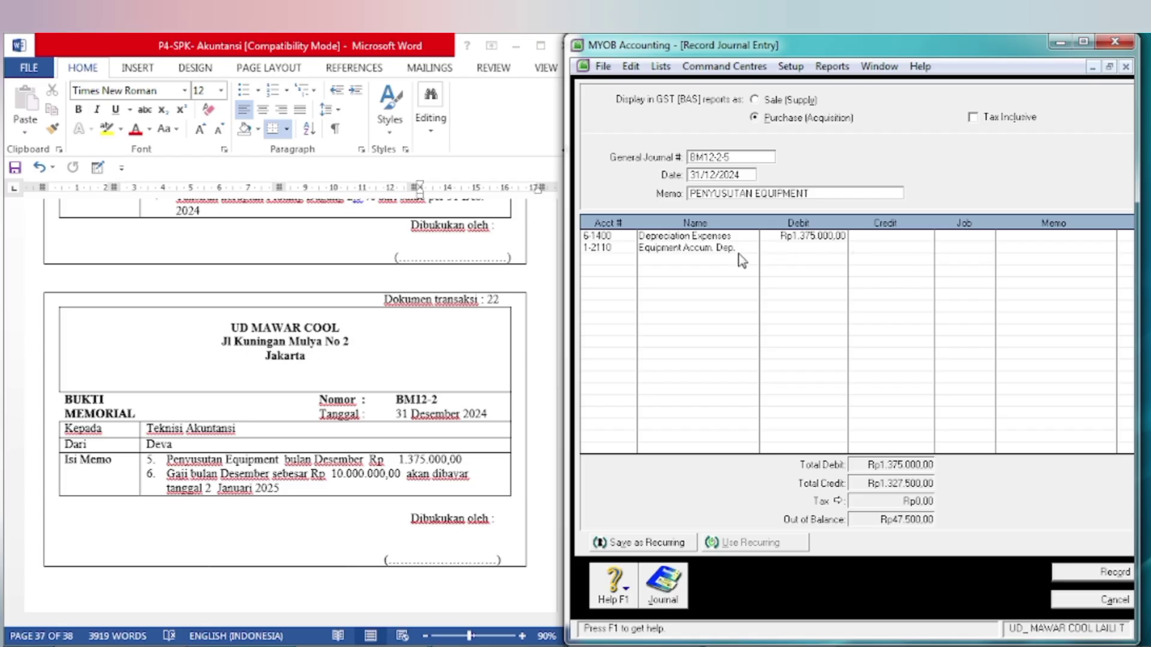
Credit Equipment Accum. Dep. with Rp1.375.000,00 and record journal entry BM12-2-5.
{"action": "left_click", "coordinate": [806, 237]}
{"action": "key", "text": "Tab"}
{"action": "key", "text": "Tab"}
{"action": "key", "text": "Tab"}
{"action": "key", "text": "Tab"}
{"action": "key", "text": "Tab"}
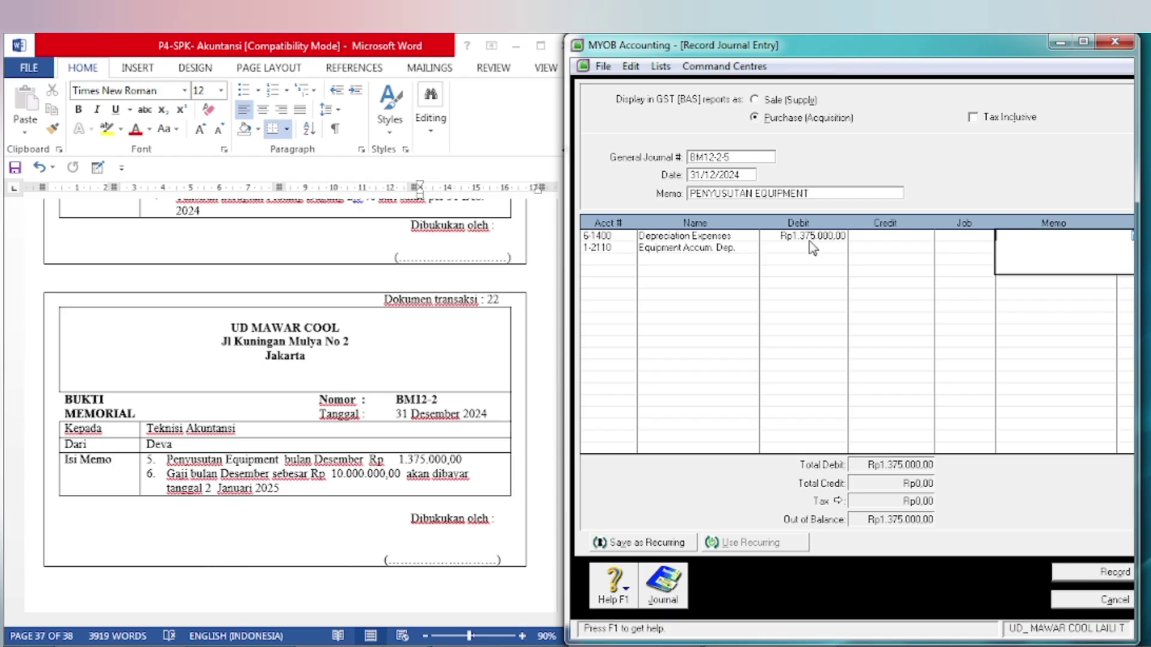
{"action": "key", "text": "Tab"}
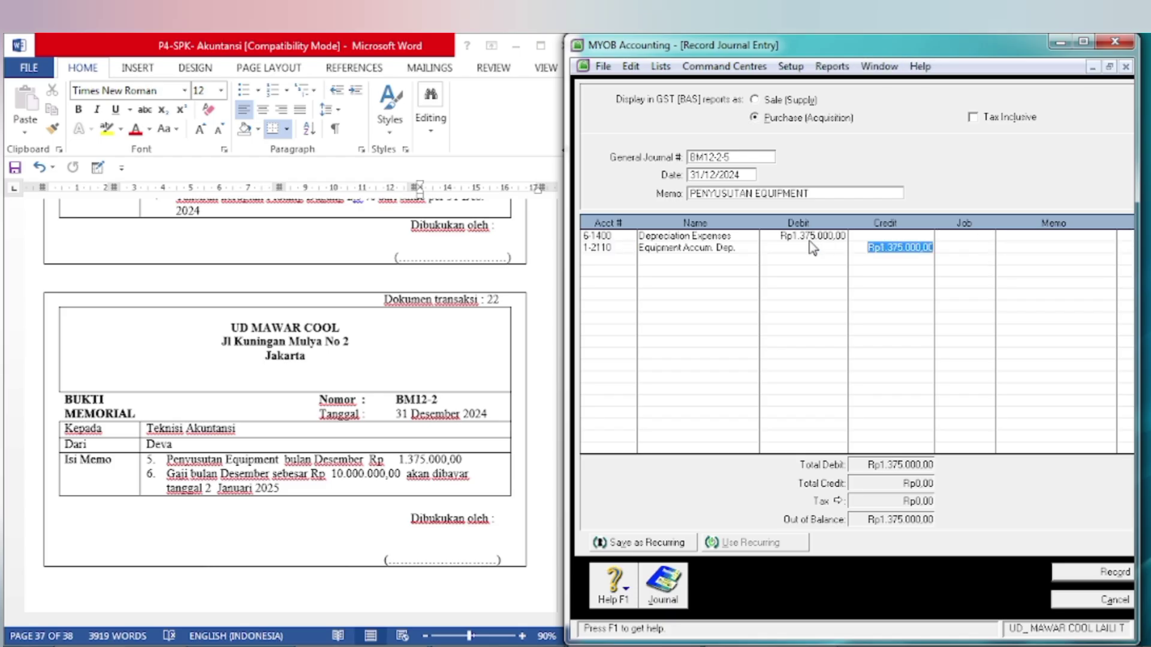
{"action": "key", "text": "Tab"}
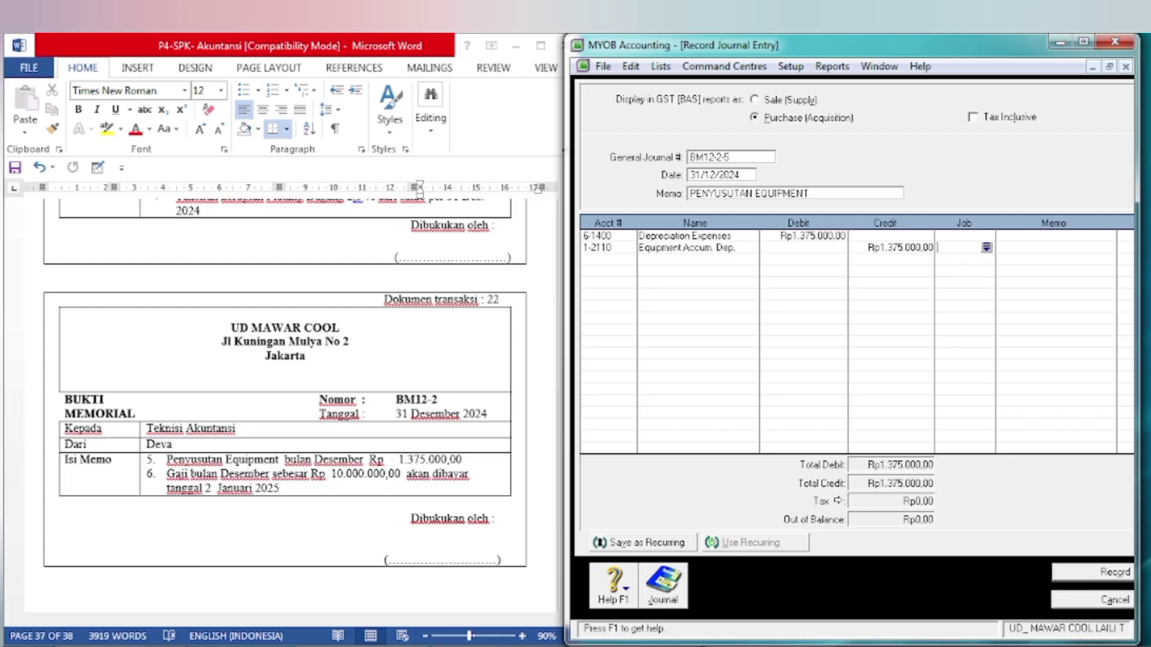
{"action": "left_click", "coordinate": [1076, 574]}
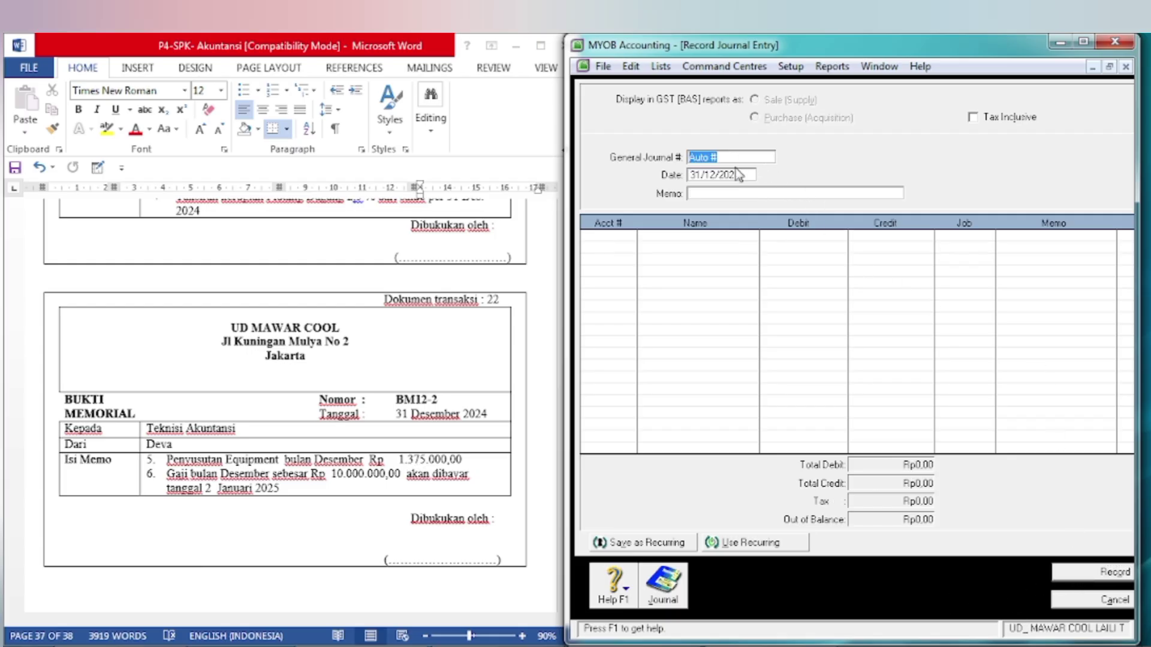
Head the new journal entry BM12-2-6 with the memo GAJI BLN DES.
{"action": "type", "text": "BM12-2-6"}
{"action": "left_click", "coordinate": [697, 191]}
{"action": "left_click", "coordinate": [756, 197]}
{"action": "type", "text": "GAJI BLN DES"}
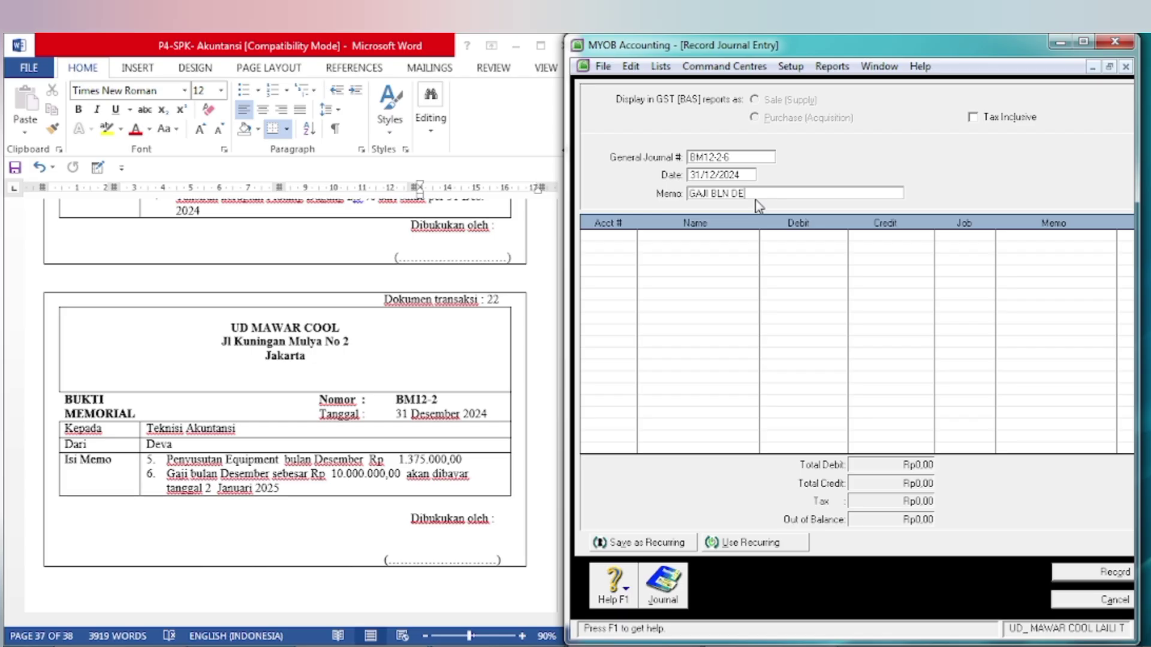
Debit Wages & Salaries Expenses with Rp10.000.000,00 on the first line of the entry.
{"action": "left_click", "coordinate": [624, 234]}
{"action": "left_click", "coordinate": [630, 236]}
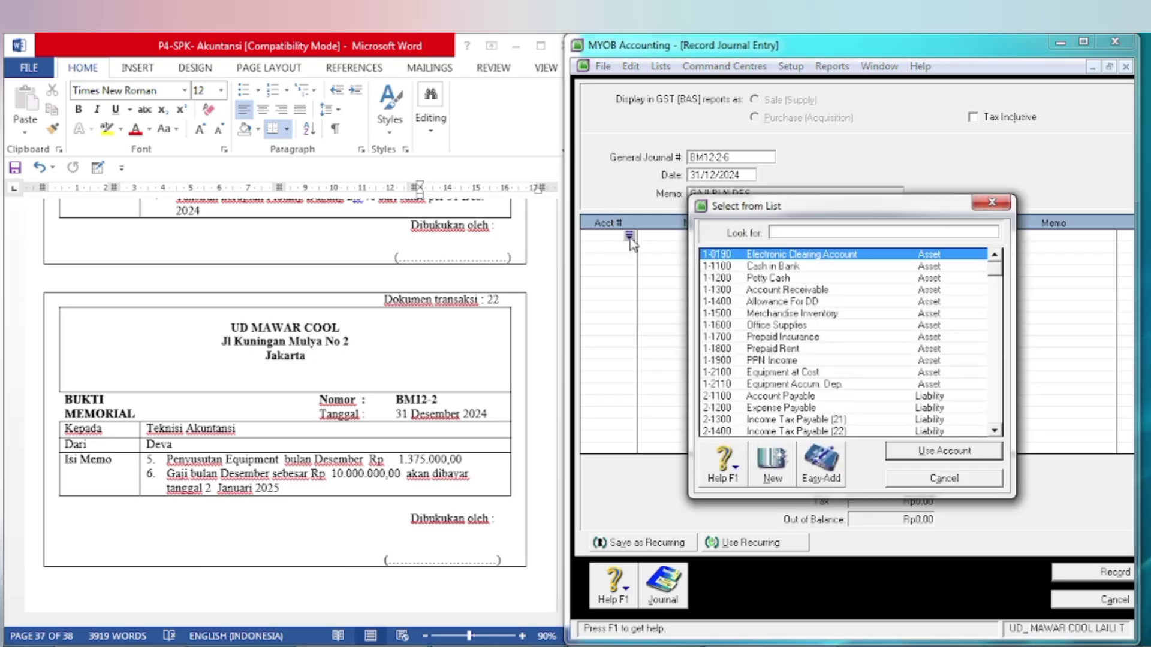
{"action": "type", "text": "6"}
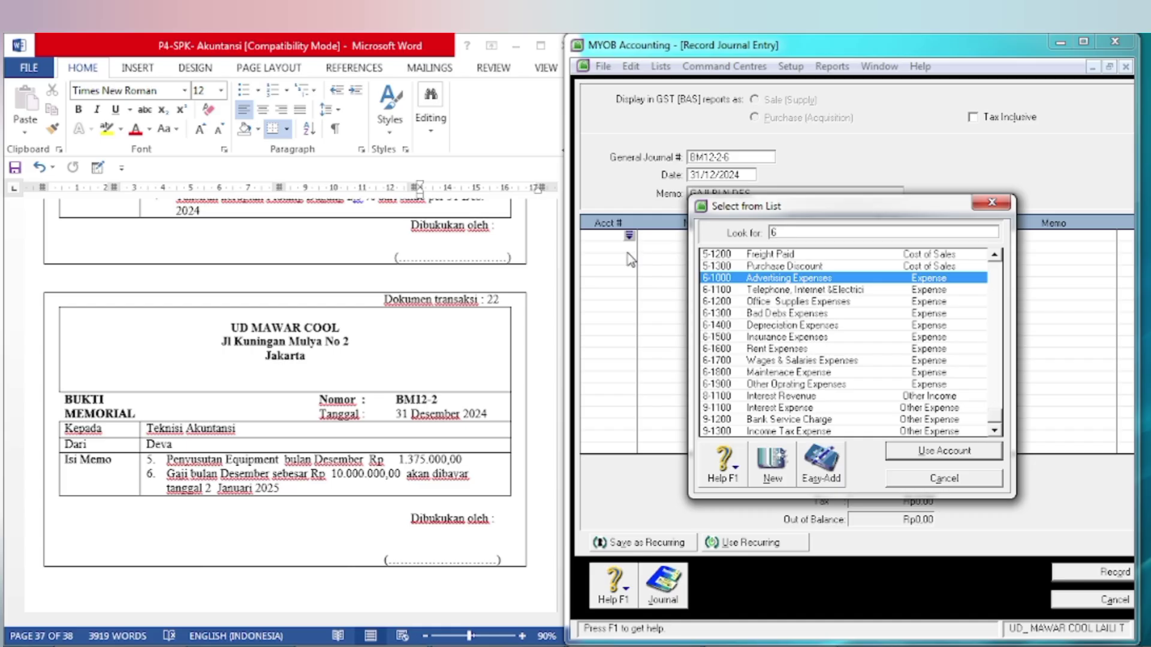
{"action": "left_click", "coordinate": [784, 361]}
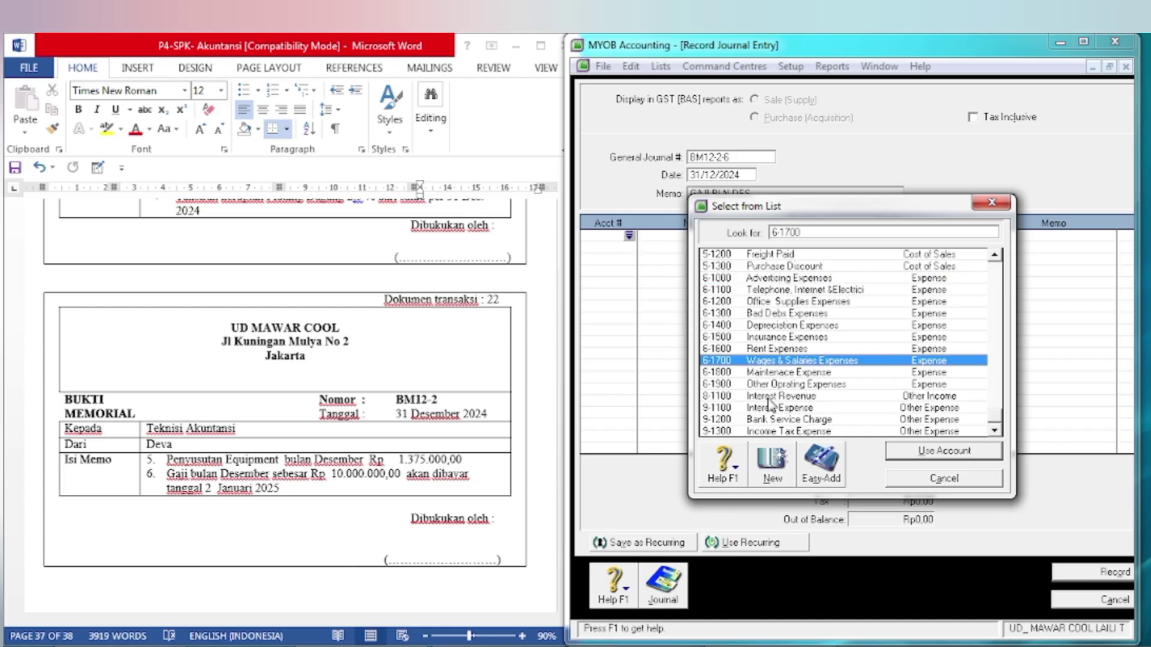
{"action": "left_click", "coordinate": [930, 457]}
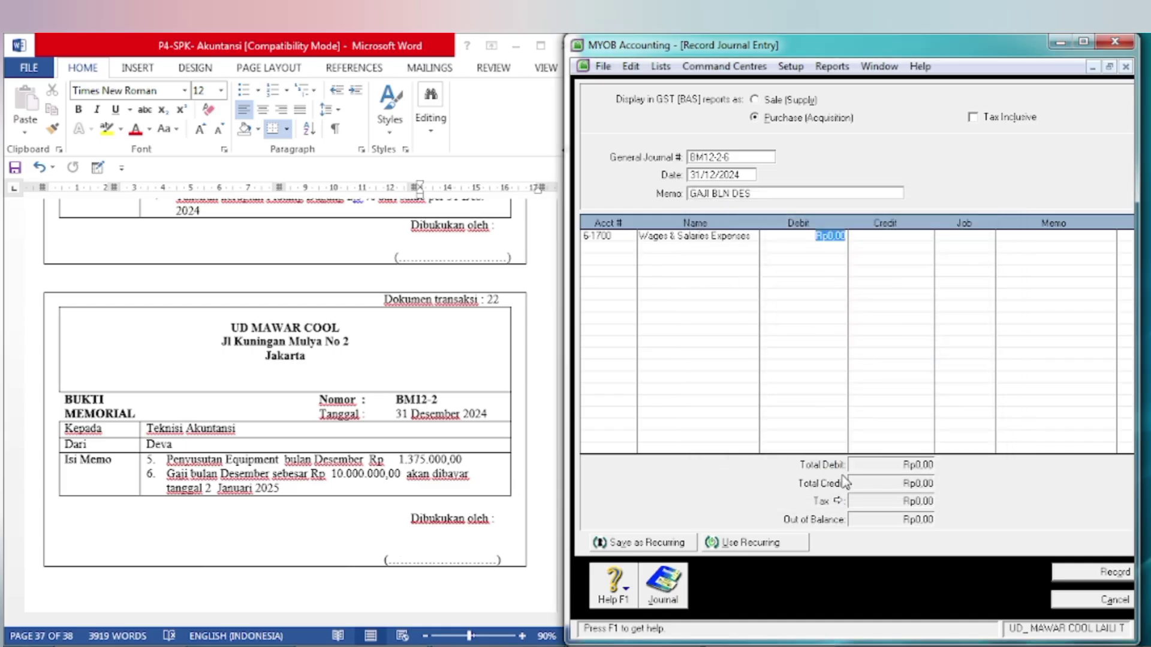
{"action": "type", "text": "100000"}
{"action": "key", "text": "Tab"}
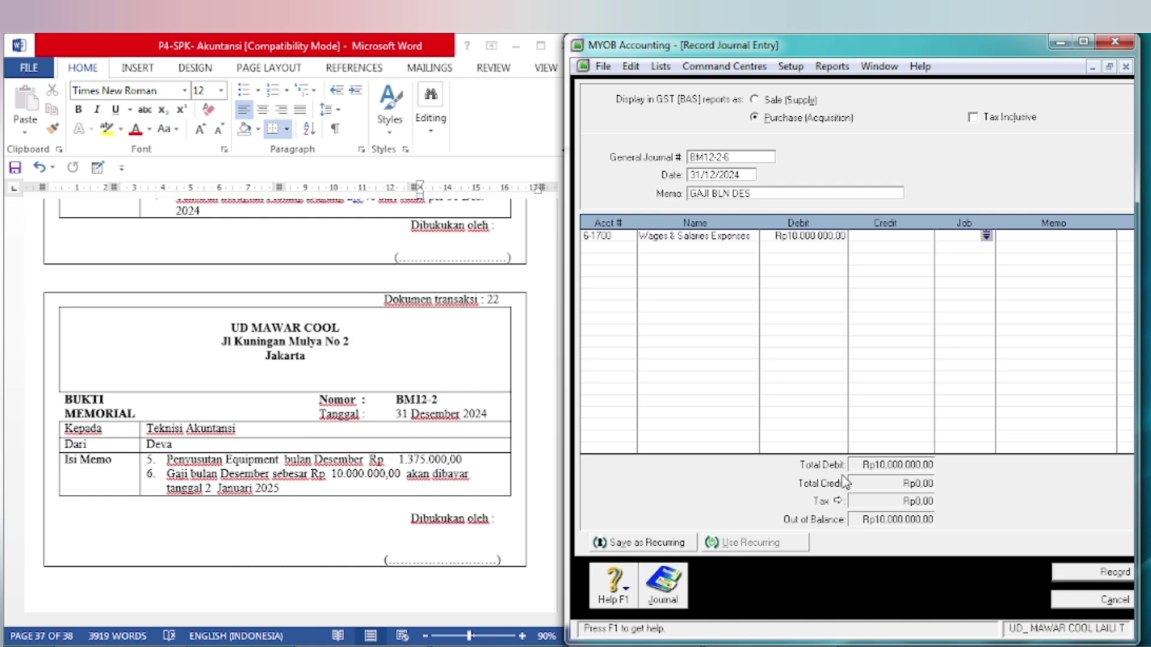
Credit Expense Payable with Rp10.000.000,00 and record journal entry BM12-2-6.
{"action": "key", "text": "Tab"}
{"action": "key", "text": "Tab"}
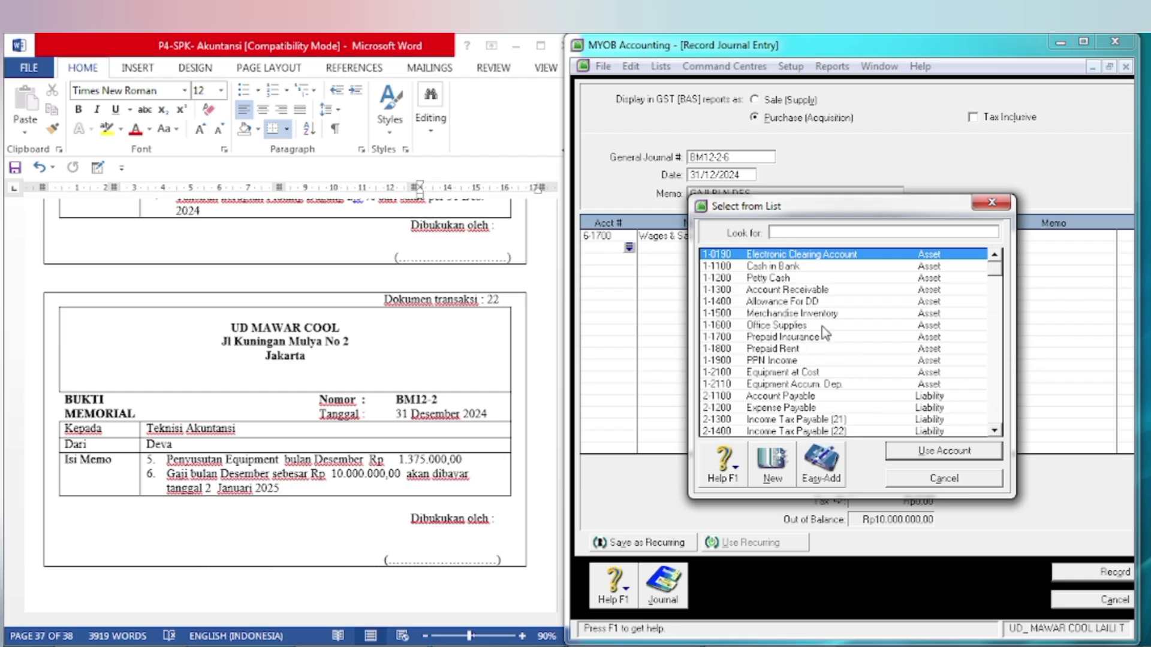
{"action": "type", "text": "2"}
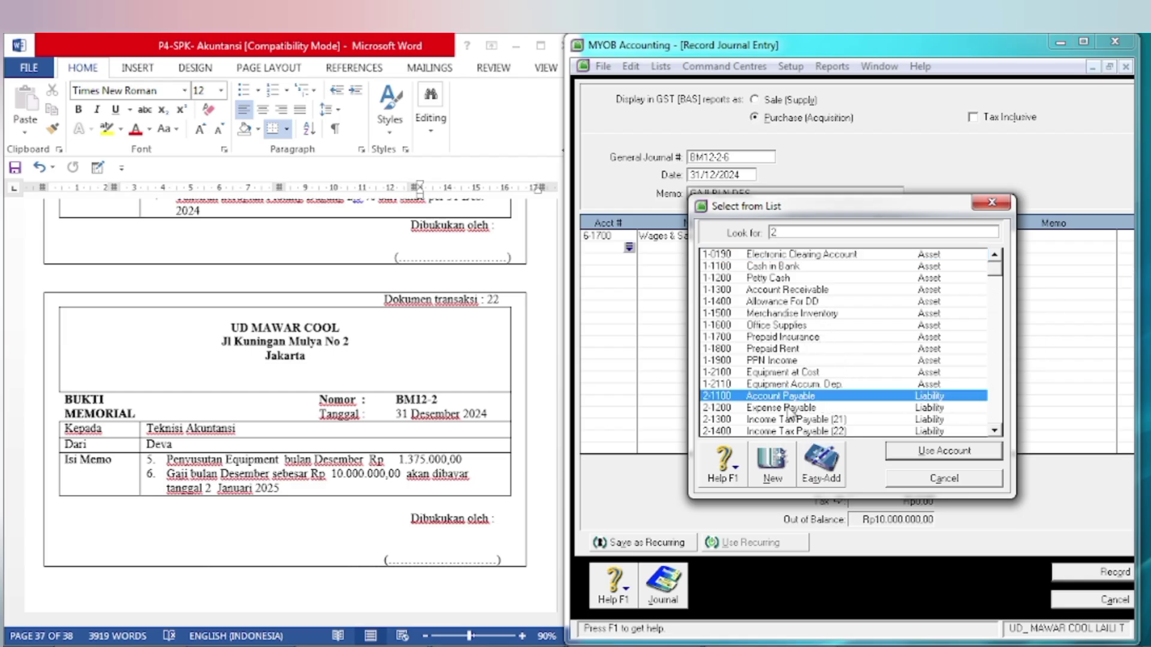
{"action": "type", "text": "-1200"}
{"action": "left_click", "coordinate": [943, 450]}
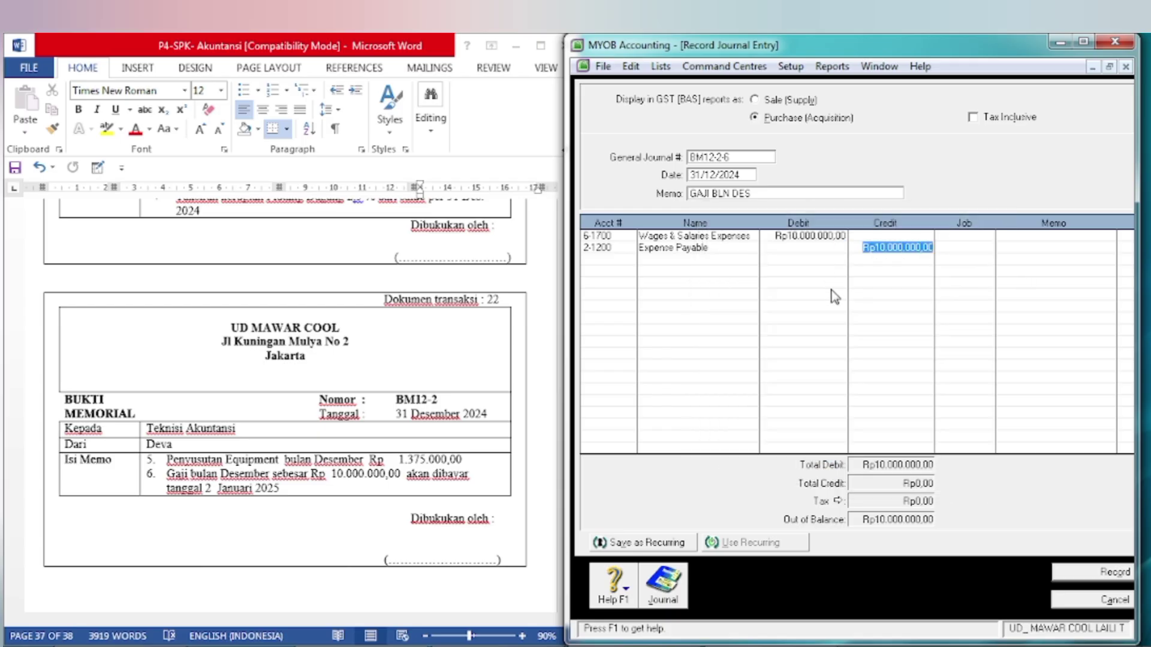
{"action": "key", "text": "Tab"}
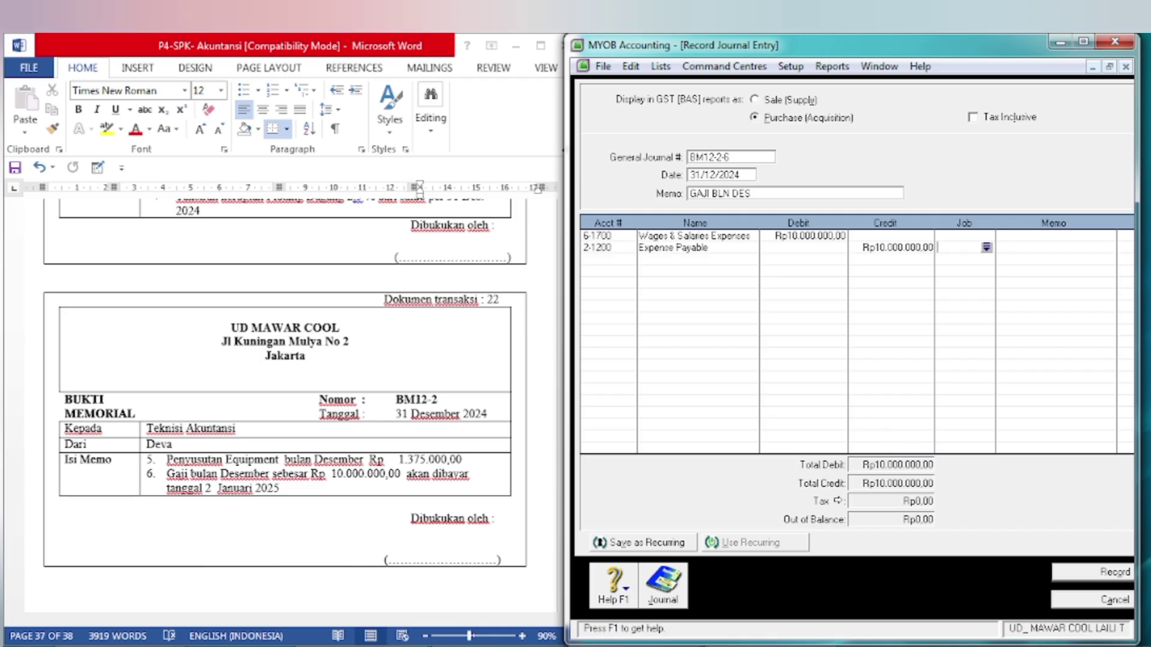
{"action": "left_click", "coordinate": [1099, 573]}
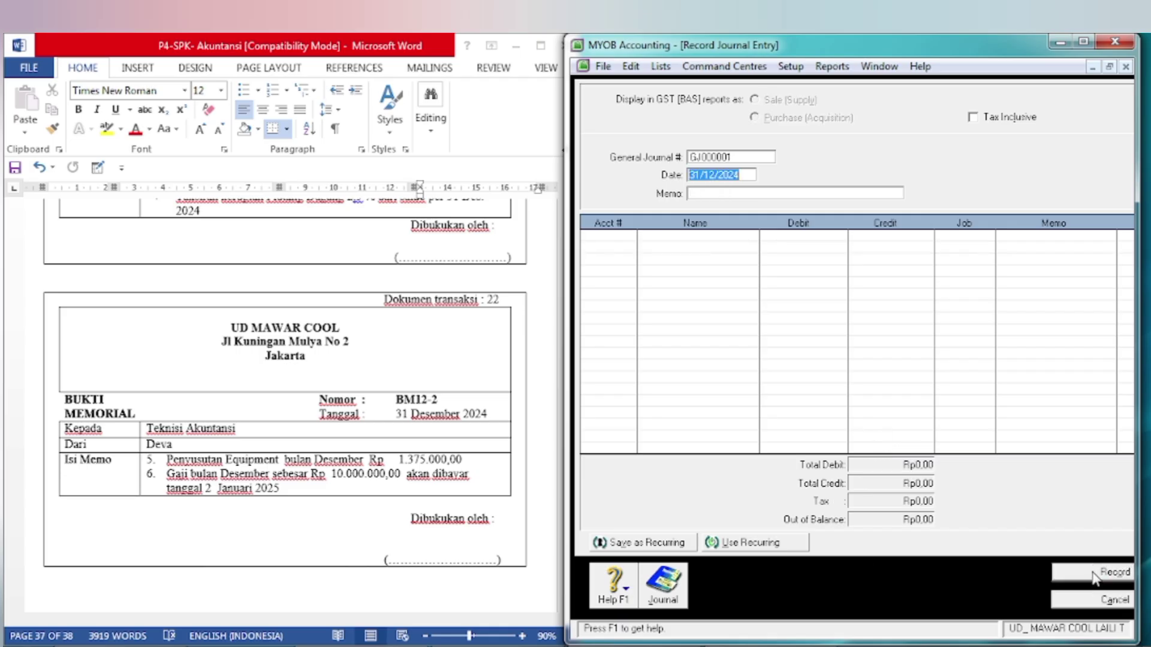
In the Word document, find the memo for Dokumen transaksi 23 and change its number to BM12-3.
{"action": "left_click", "coordinate": [334, 577]}
{"action": "scroll", "coordinate": [334, 566], "scroll_direction": "down", "scroll_amount": 12}
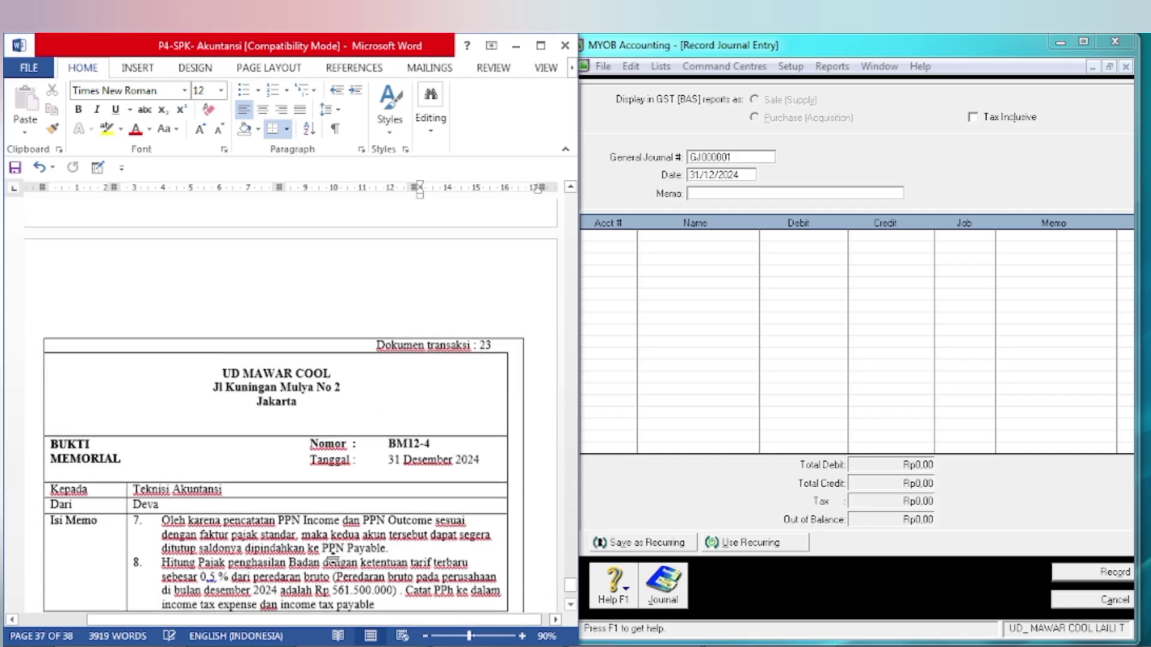
{"action": "scroll", "coordinate": [331, 560], "scroll_direction": "down", "scroll_amount": 2}
{"action": "left_click", "coordinate": [455, 373]}
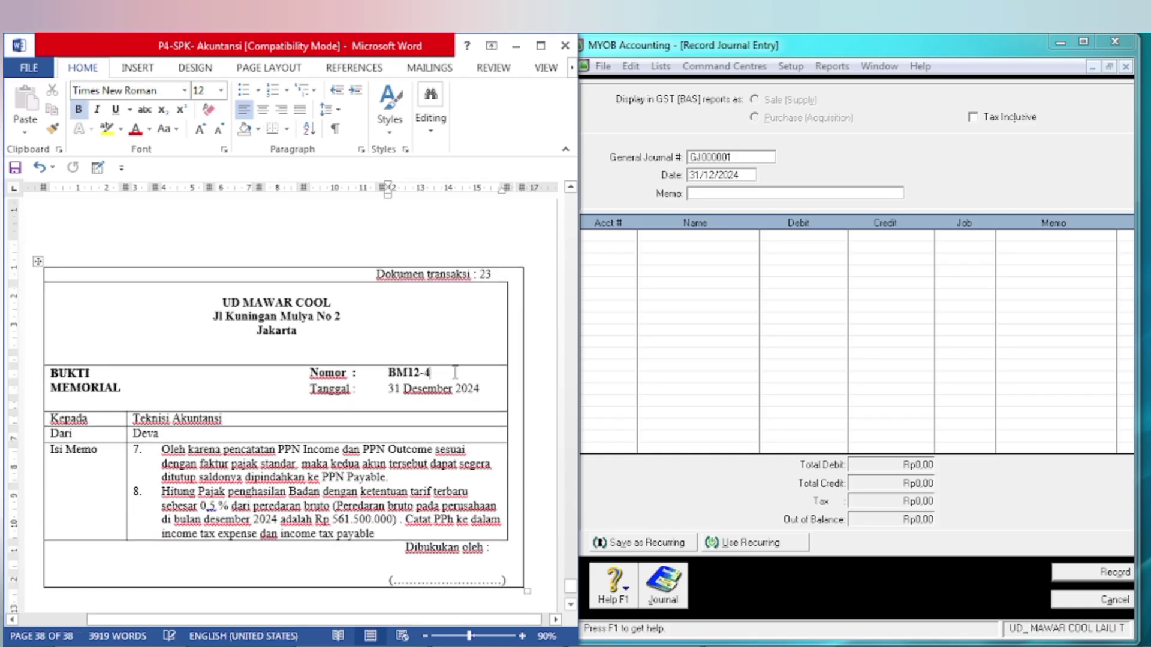
{"action": "key", "text": "BackSpace"}
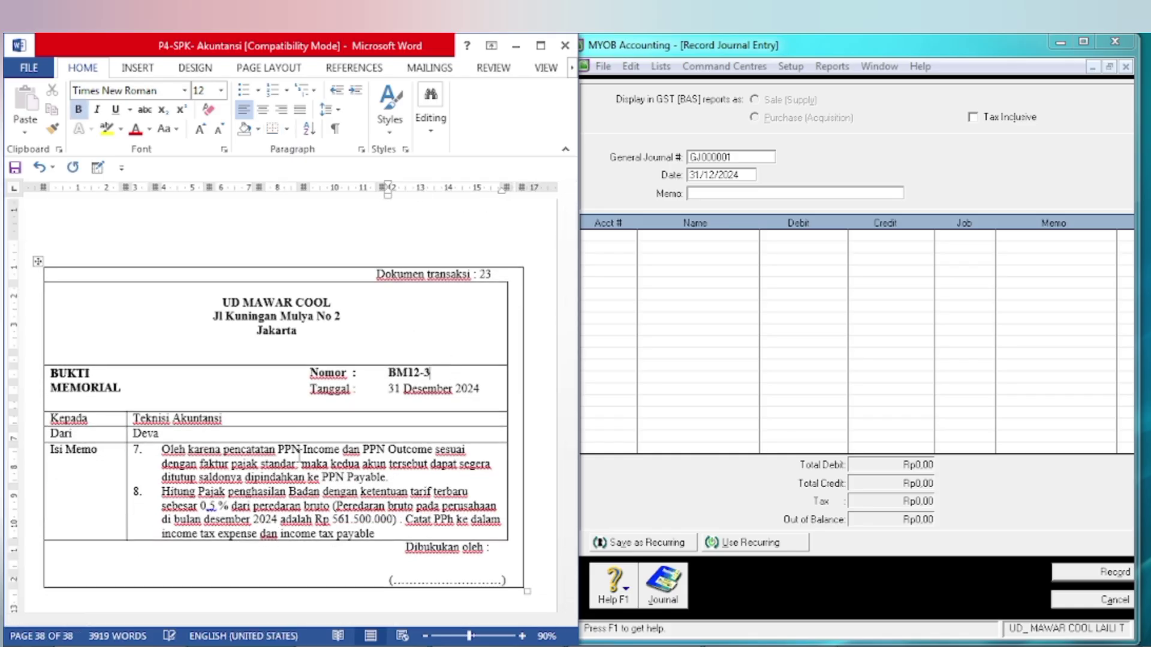
{"action": "left_click", "coordinate": [299, 453]}
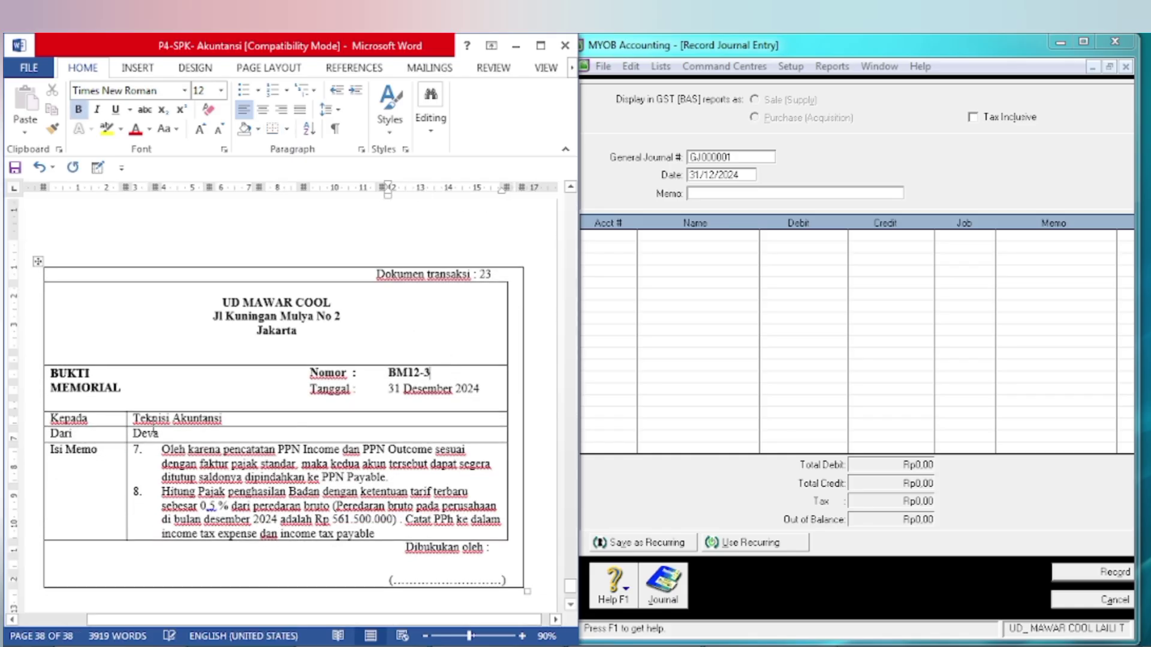
In MYOB, number the new journal entry BM12-3-7 and give it the memo PENUTUPAN PPN INCOME &PPN OUTCOME.
{"action": "left_click", "coordinate": [706, 171]}
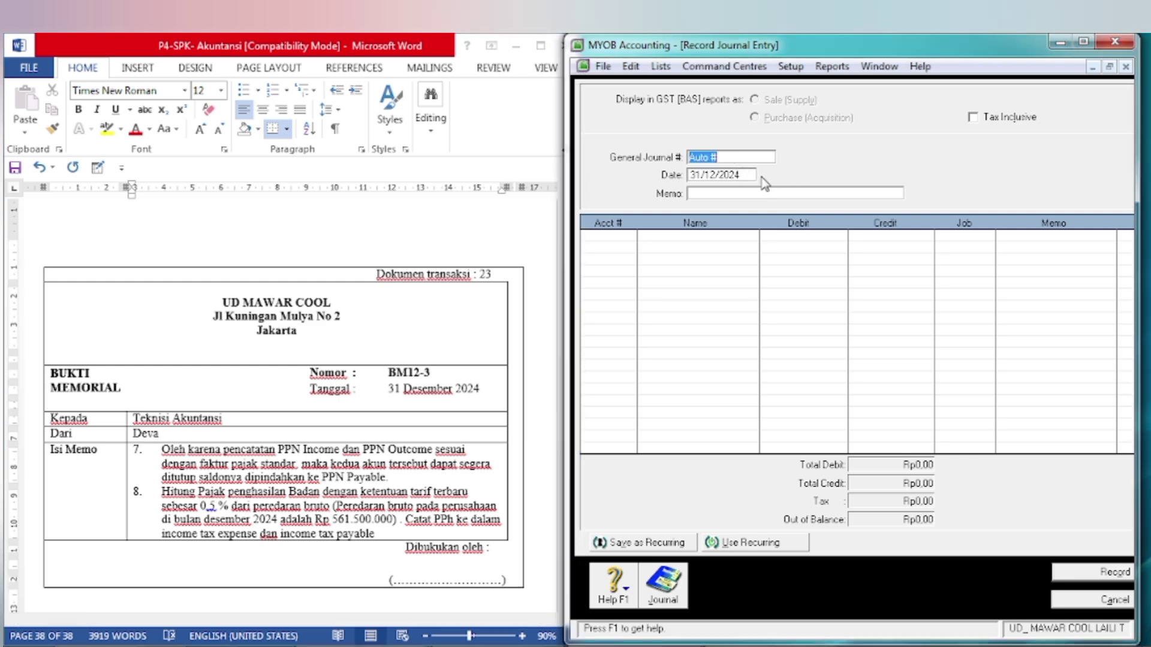
{"action": "type", "text": "BM12-3-7"}
{"action": "key", "text": "Tab"}
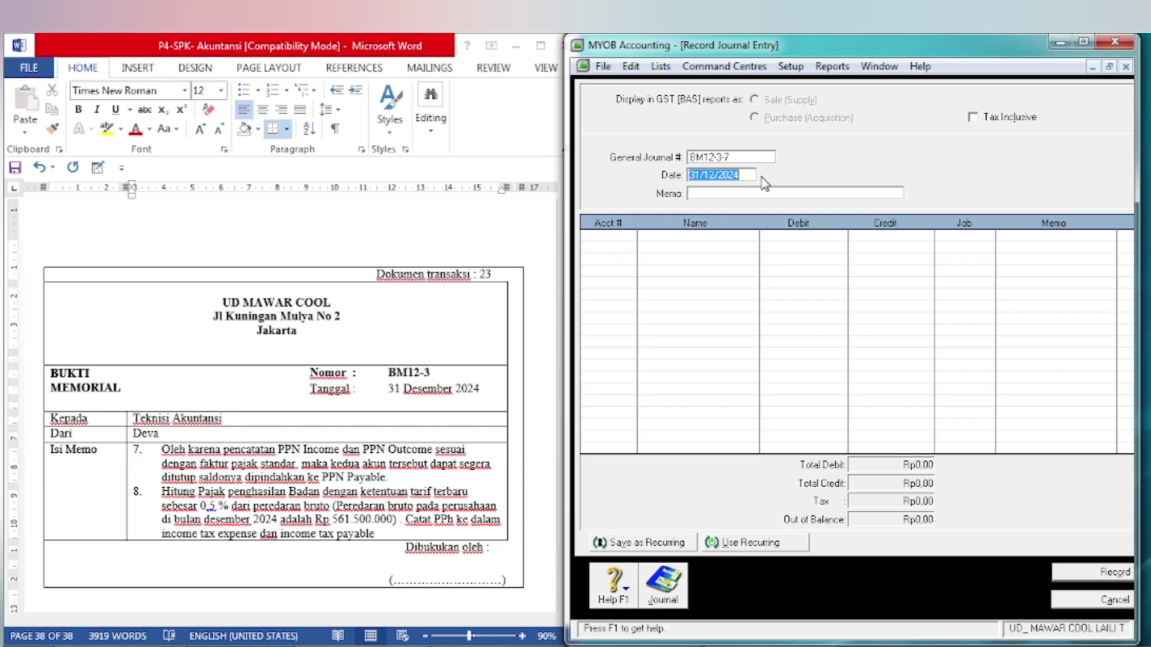
{"action": "key", "text": "Tab"}
{"action": "type", "text": "PE"}
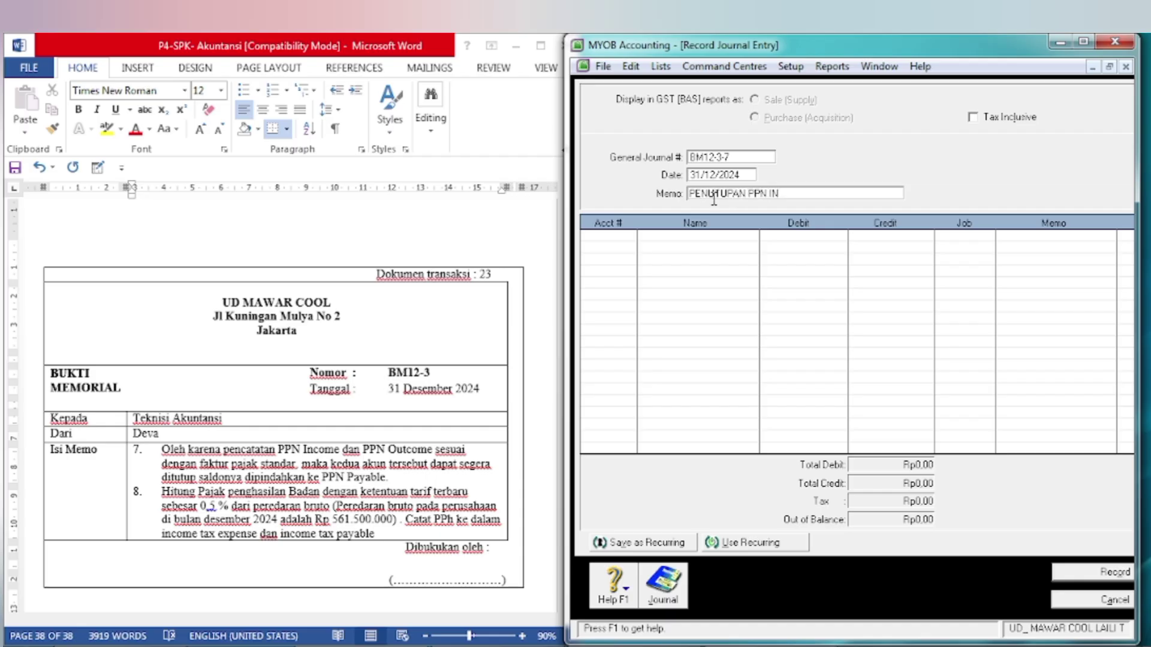
{"action": "type", "text": "NUTUPAN PPN INCOME &"}
{"action": "type", "text": "%PPN OUTCOME"}
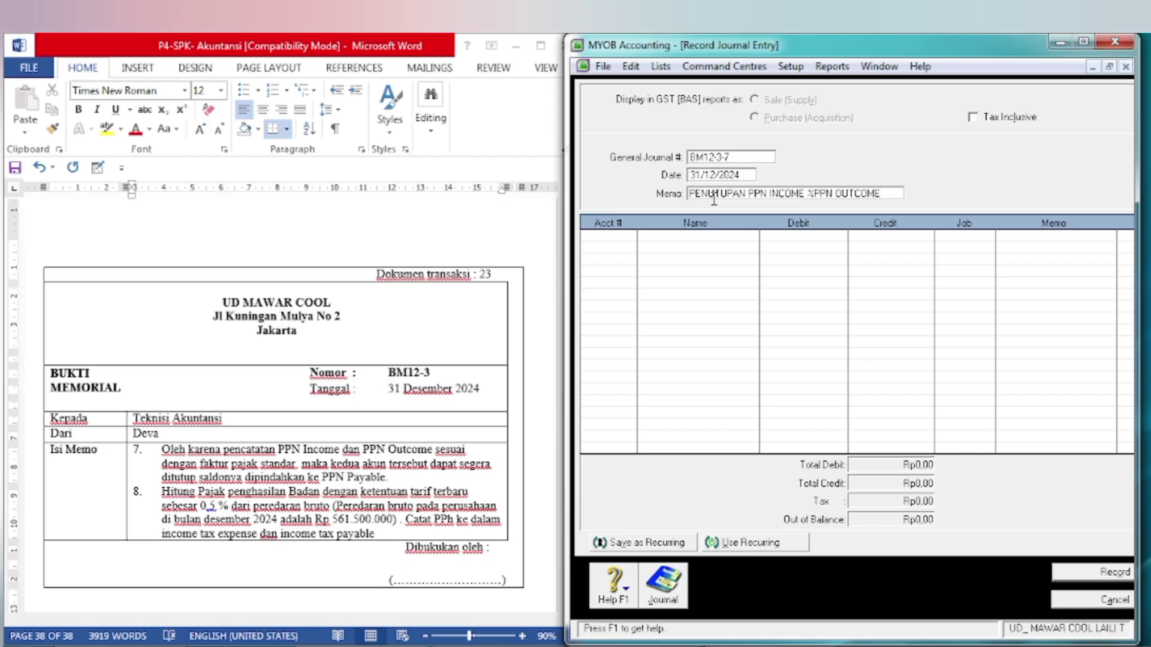
{"action": "left_click", "coordinate": [815, 193]}
{"action": "key", "text": "BackSpace"}
{"action": "type", "text": "&"}
{"action": "left_click", "coordinate": [620, 235]}
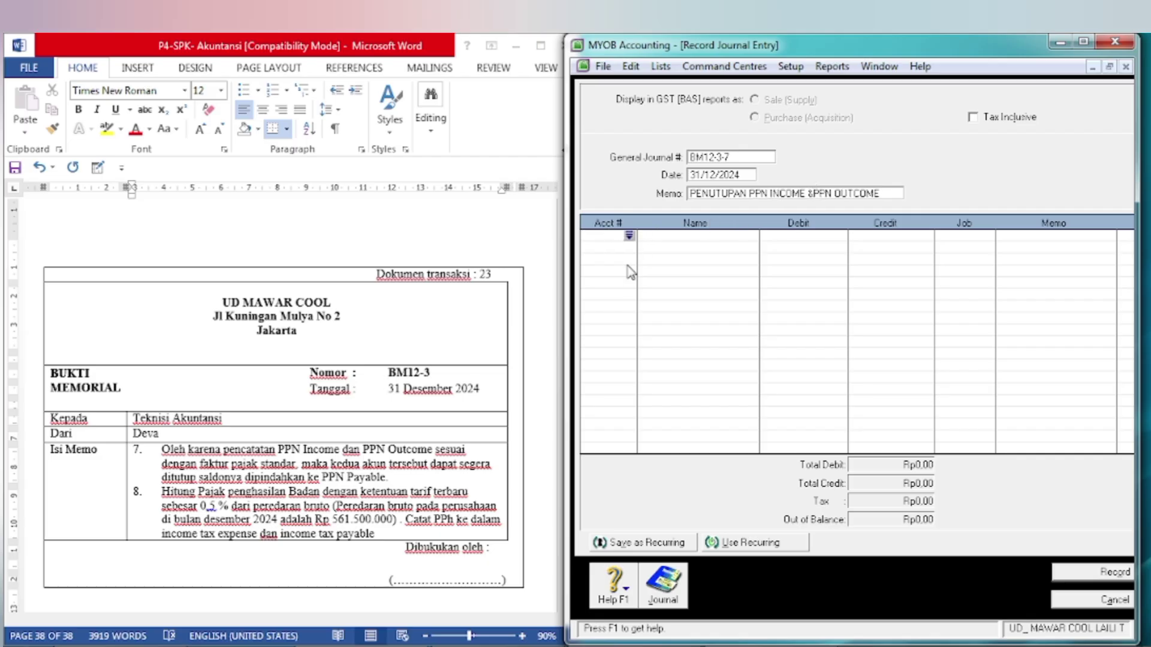
In the Word document's trial balance, highlight the PPN Income and PPN Outcome accounts with their balances in yellow.
{"action": "left_click", "coordinate": [338, 511]}
{"action": "scroll", "coordinate": [338, 511], "scroll_direction": "up", "scroll_amount": 10}
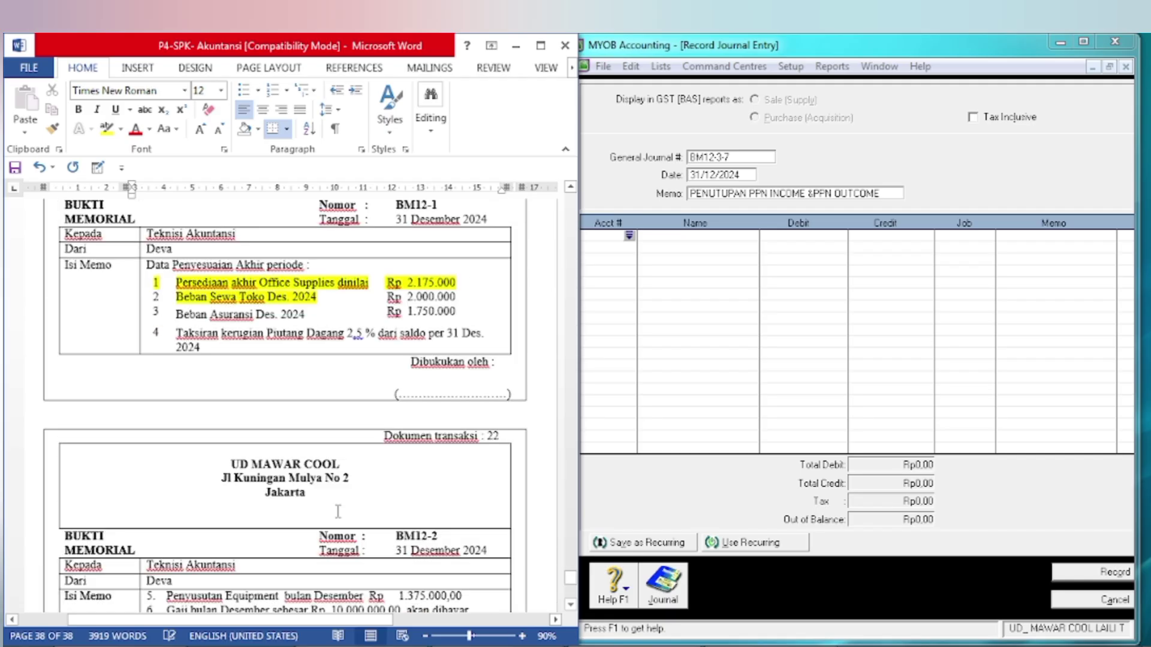
{"action": "scroll", "coordinate": [338, 512], "scroll_direction": "up", "scroll_amount": 15}
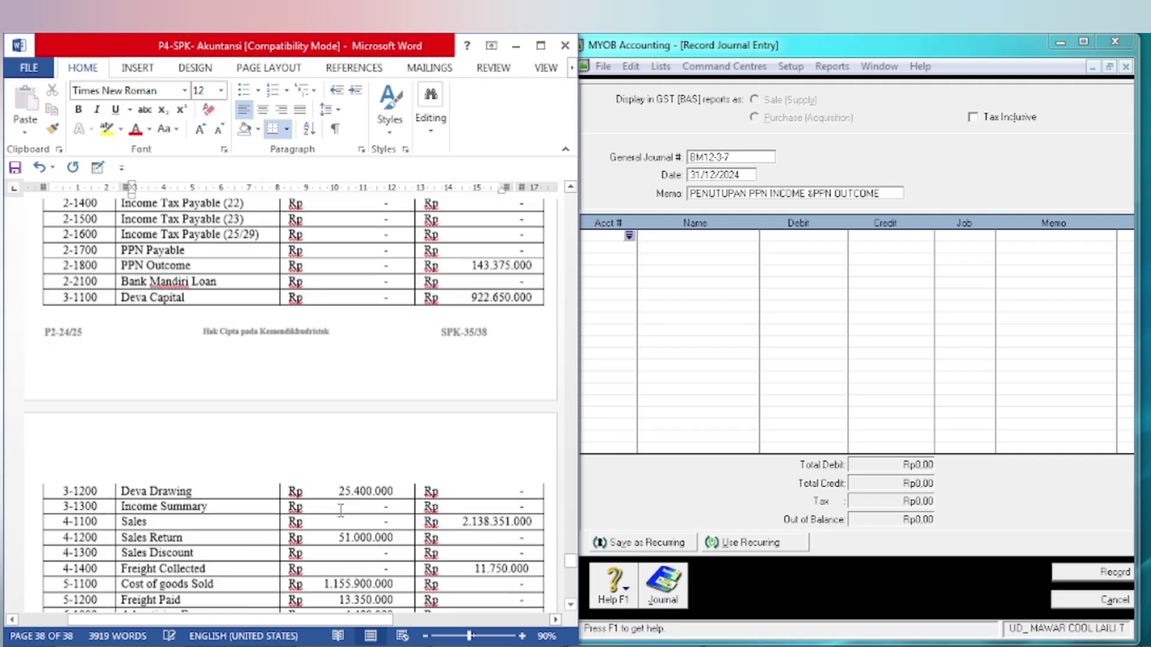
{"action": "scroll", "coordinate": [341, 511], "scroll_direction": "up", "scroll_amount": 10}
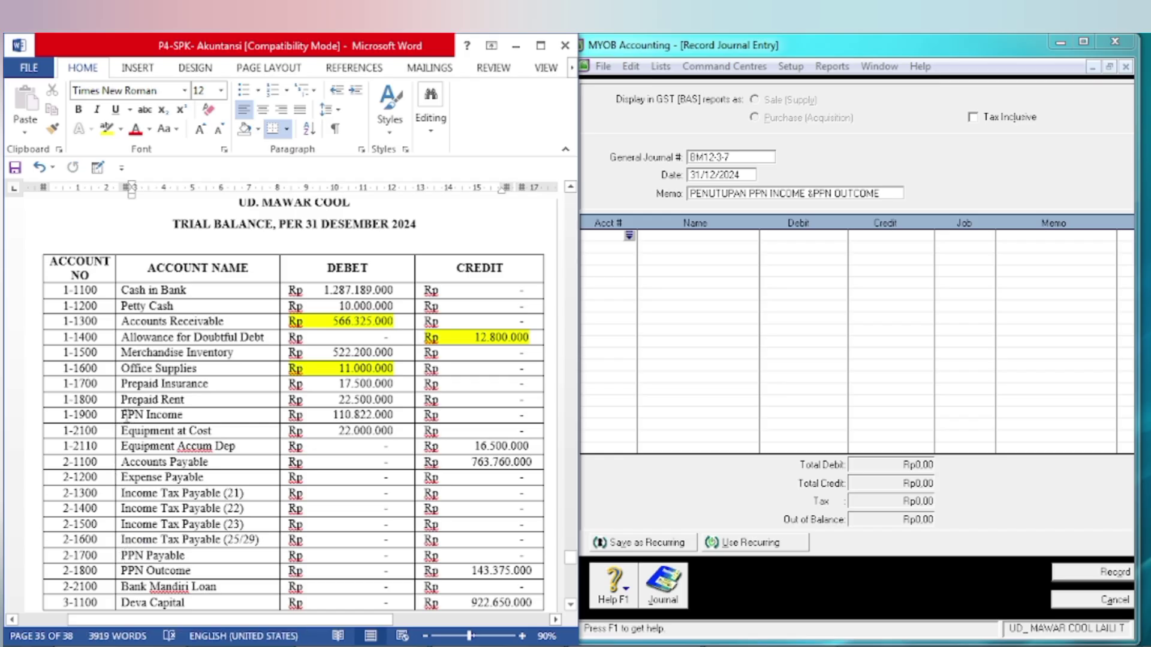
{"action": "left_click_drag", "start_coordinate": [123, 415], "coordinate": [344, 415]}
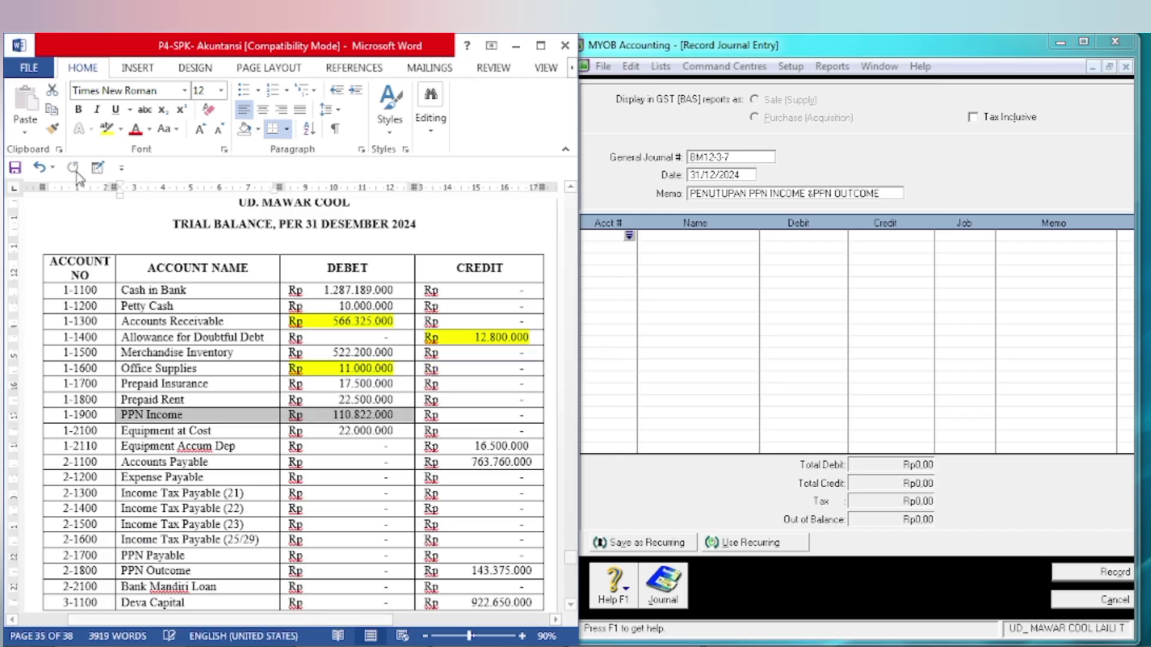
{"action": "left_click", "coordinate": [105, 133]}
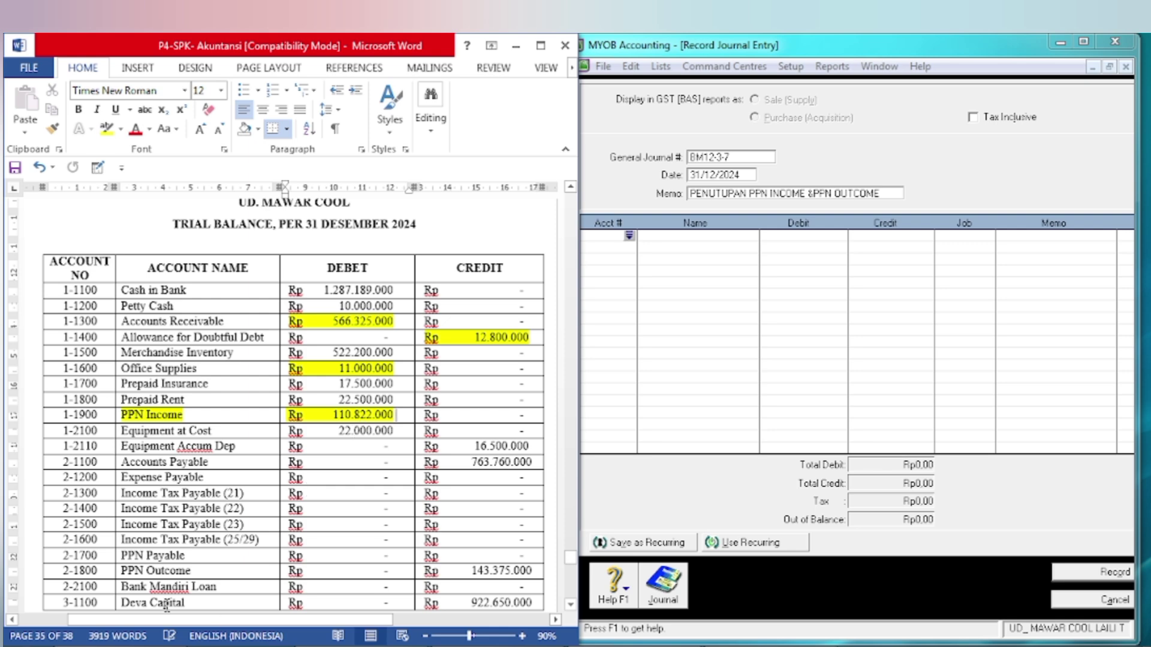
{"action": "left_click_drag", "start_coordinate": [123, 570], "coordinate": [169, 571]}
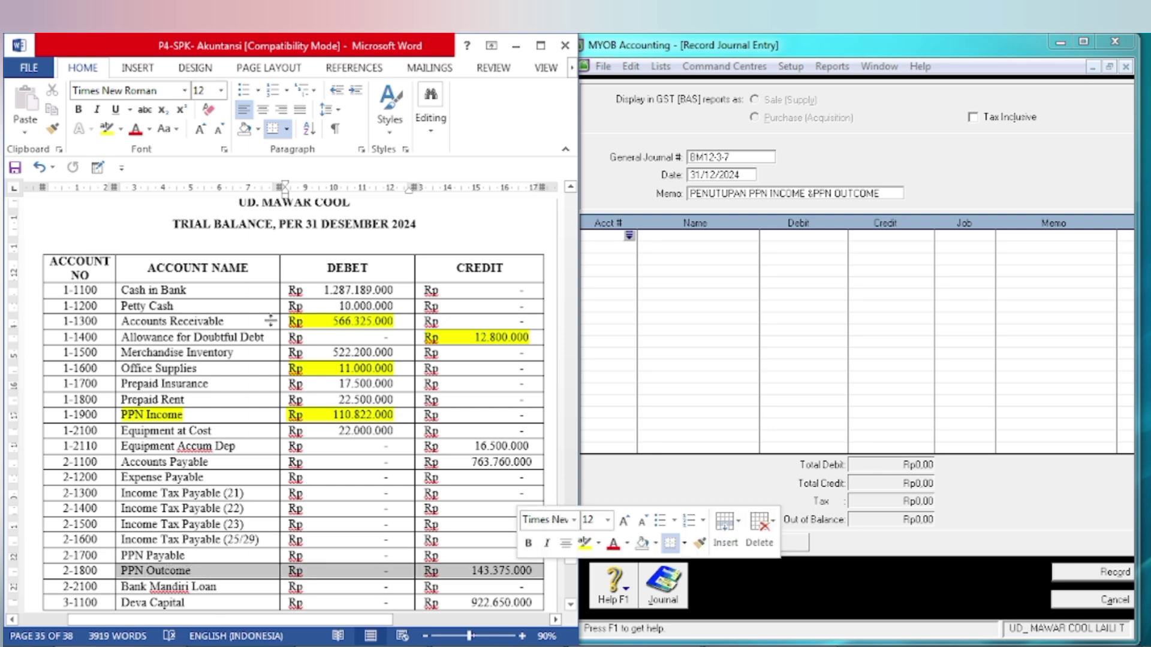
{"action": "left_click", "coordinate": [106, 128]}
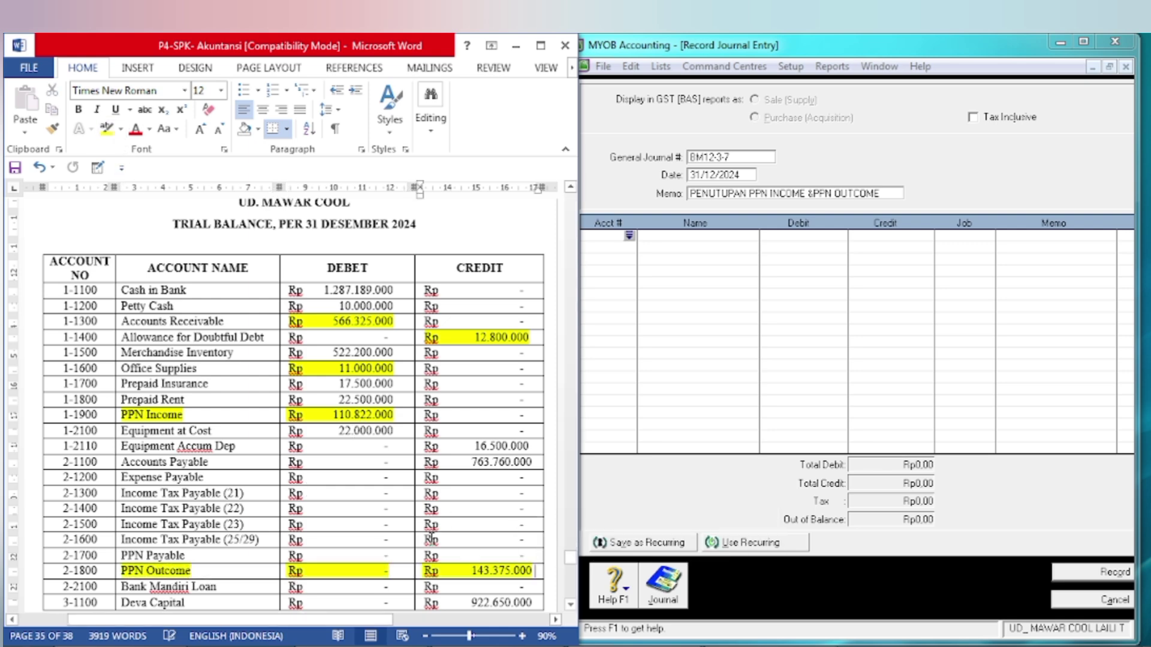
In MYOB, debit account 2-1800 PPN Outcome with Rp143.375.000,00 on the first line of the entry.
{"action": "left_click", "coordinate": [750, 318]}
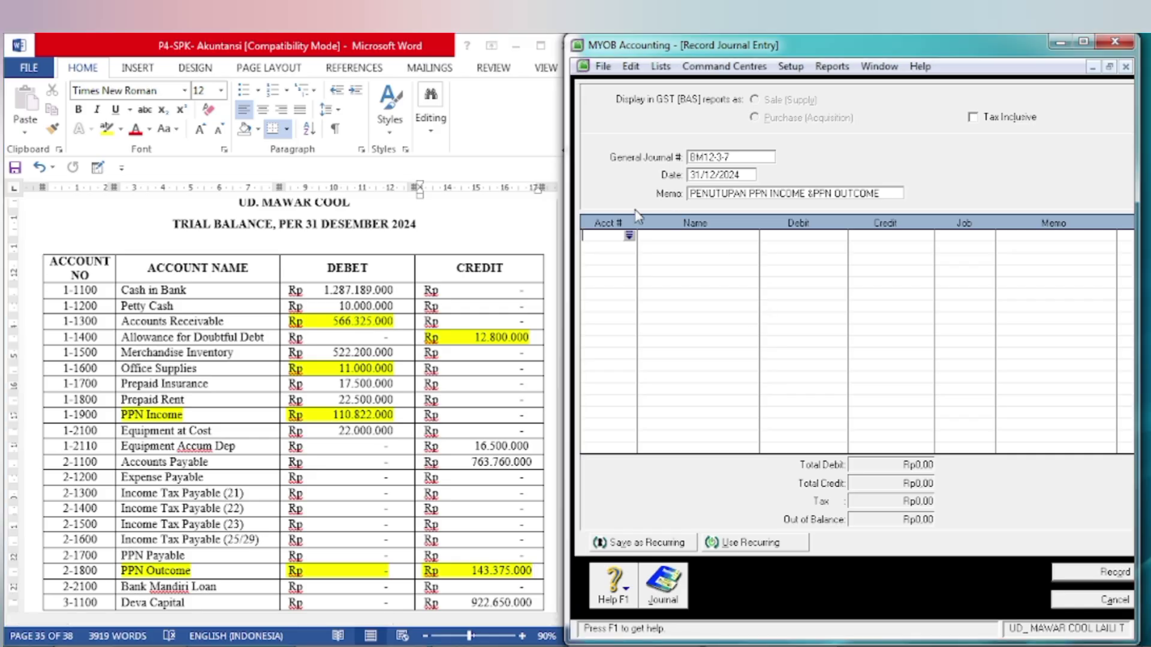
{"action": "left_click", "coordinate": [629, 236]}
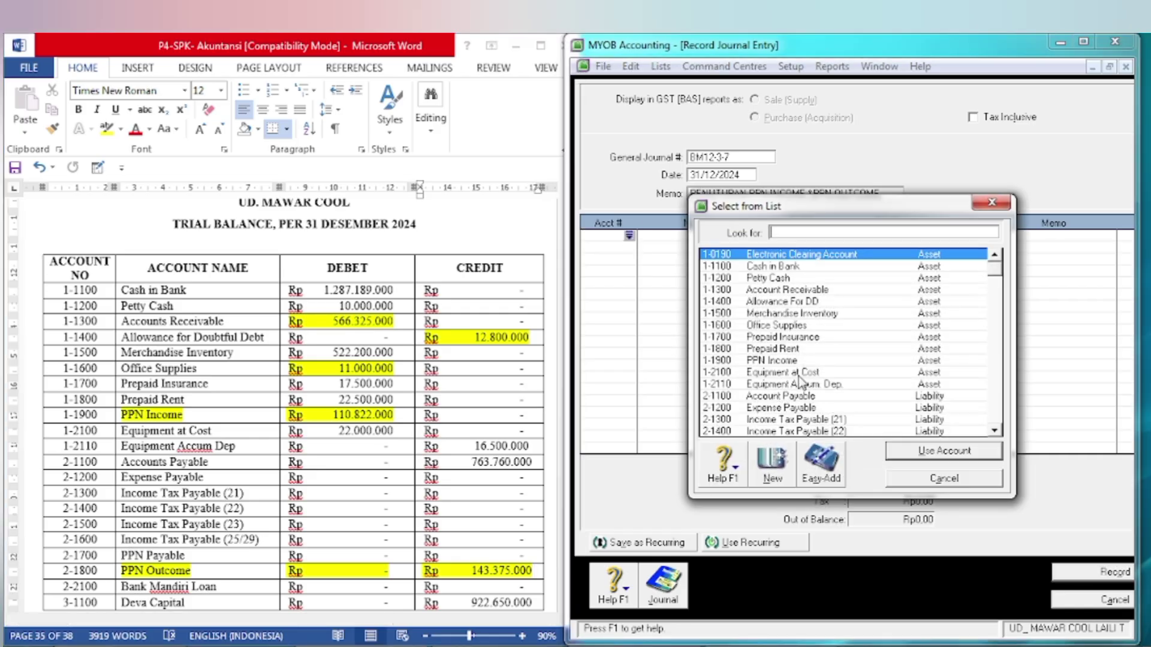
{"action": "left_click", "coordinate": [994, 431]}
{"action": "left_click", "coordinate": [995, 431]}
{"action": "left_click", "coordinate": [994, 431]}
{"action": "left_click", "coordinate": [995, 431]}
{"action": "left_click", "coordinate": [823, 431]}
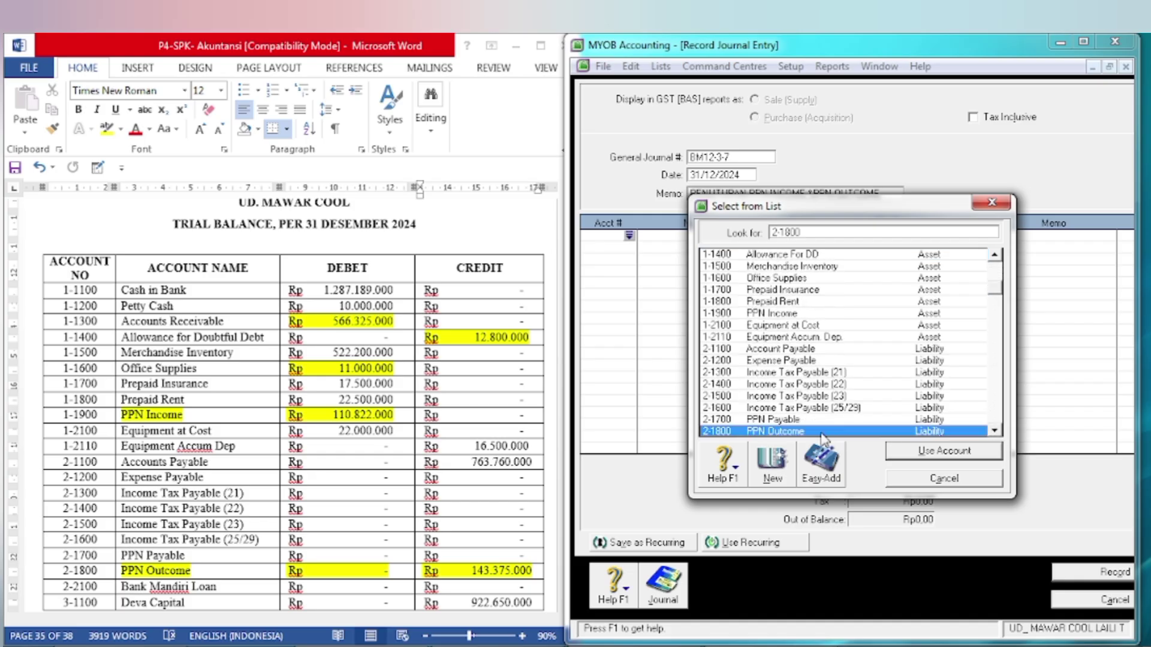
{"action": "left_click", "coordinate": [934, 453]}
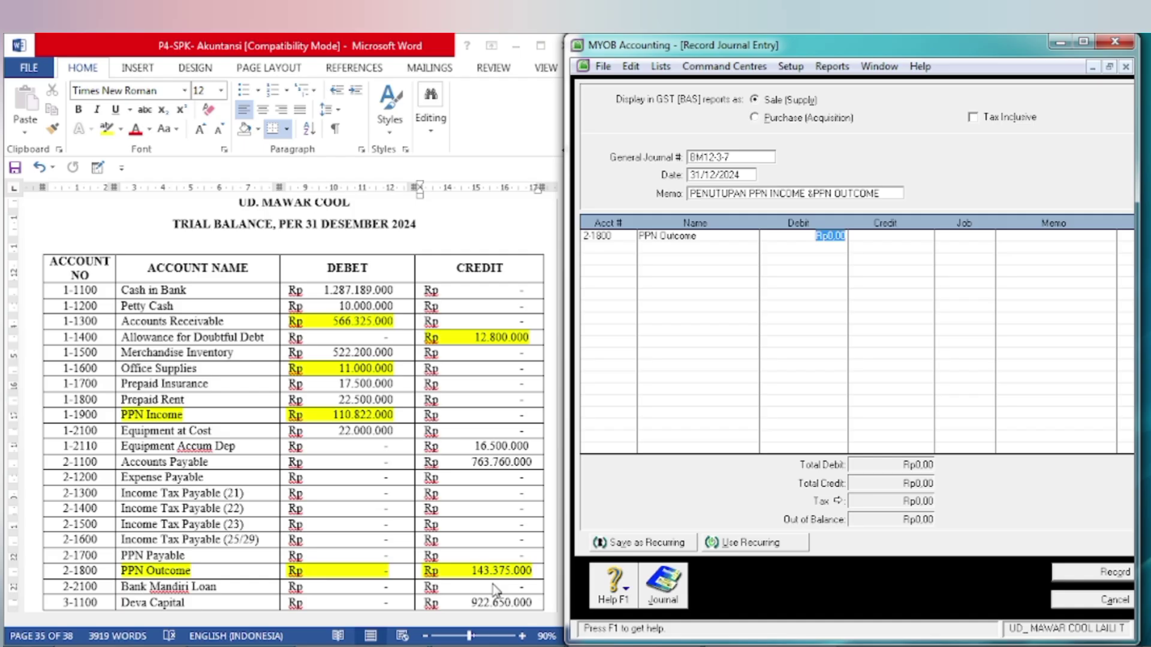
{"action": "mouse_move", "coordinate": [770, 646]}
{"action": "type", "text": "5000"}
{"action": "key", "text": "Tab"}
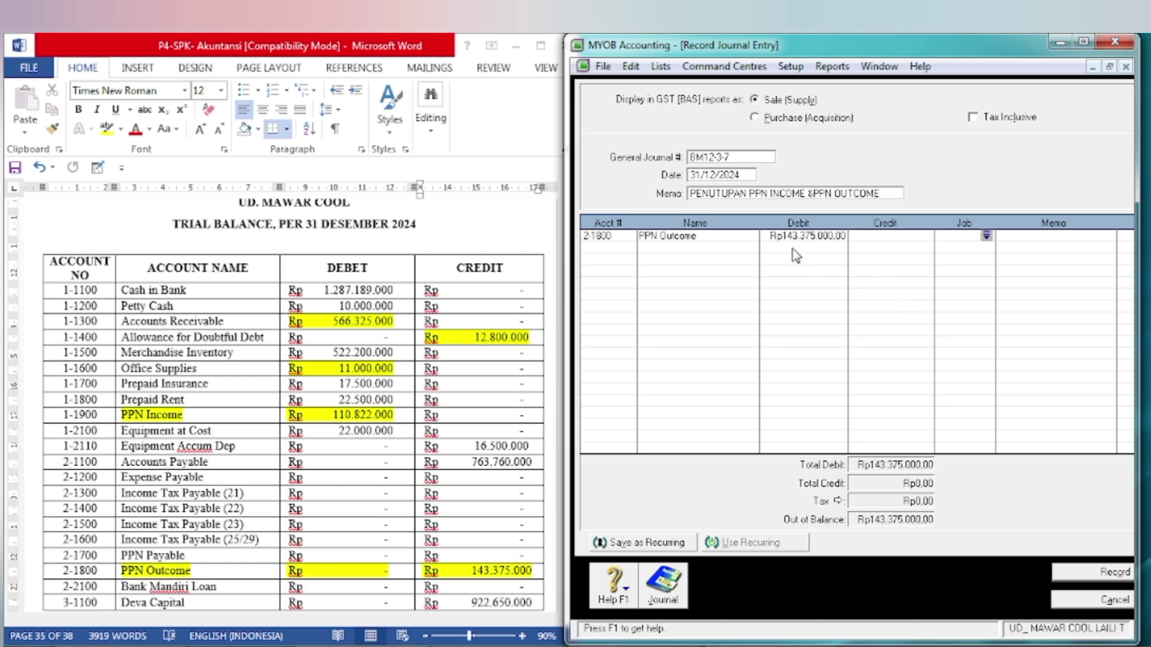
Credit account 1-1900 PPN Income with Rp110.822.000,00 on the second line of the entry.
{"action": "key", "text": "Tab"}
{"action": "key", "text": "Tab"}
{"action": "key", "text": "Tab"}
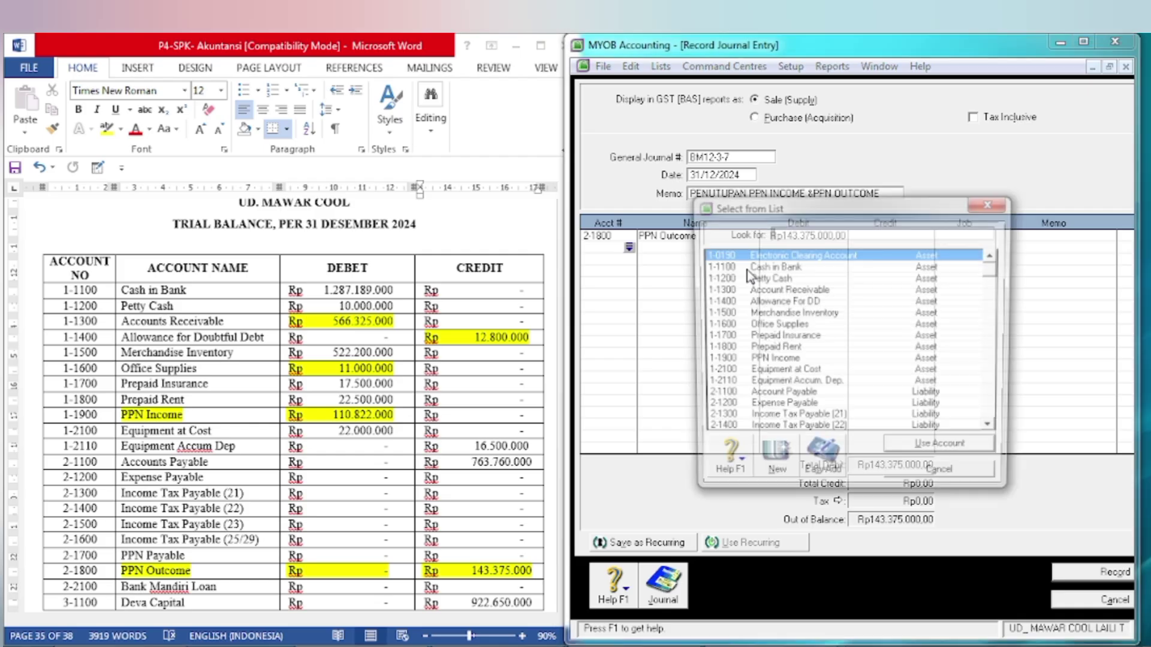
{"action": "left_click", "coordinate": [772, 360]}
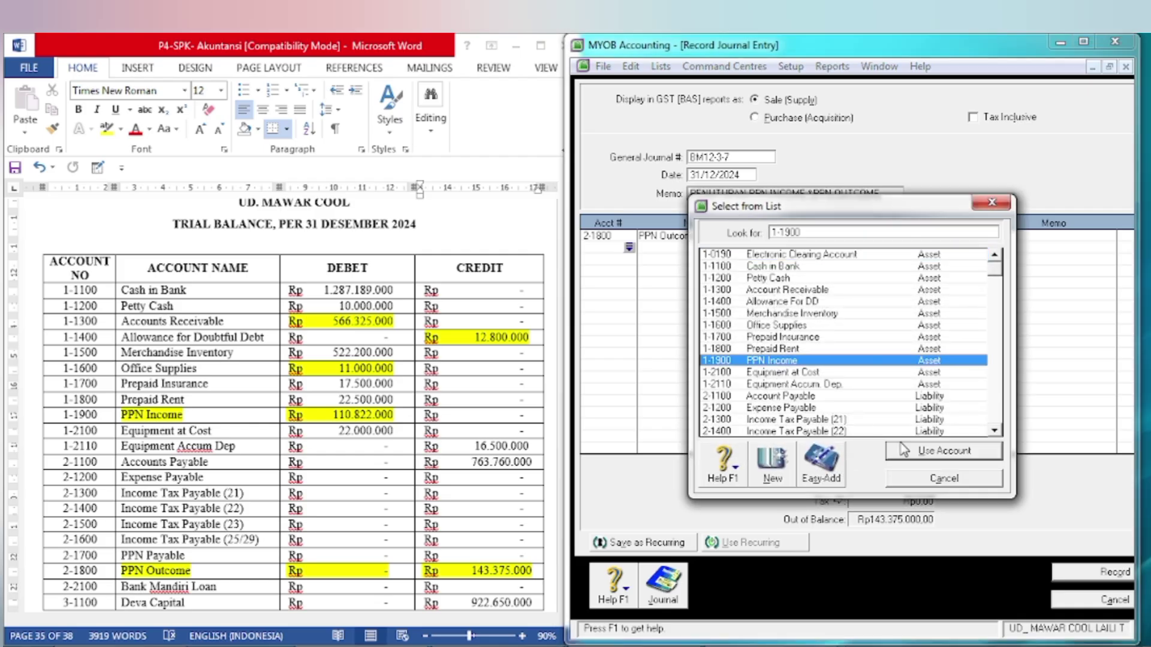
{"action": "left_click", "coordinate": [904, 451]}
{"action": "key", "text": "Tab"}
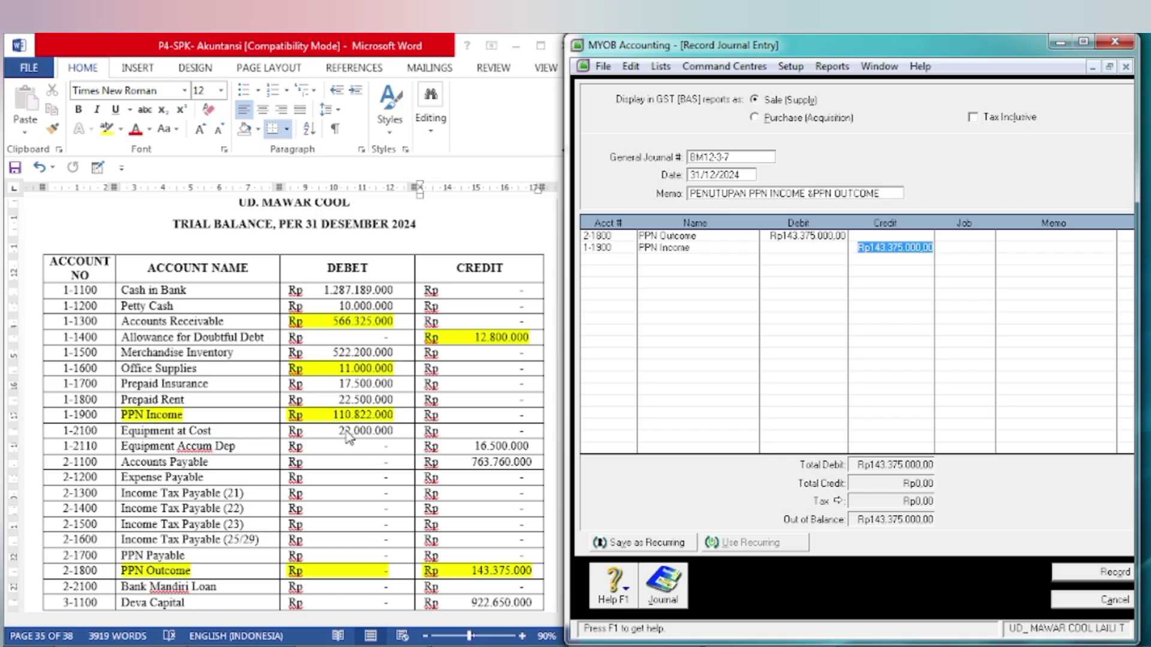
{"action": "type", "text": "110822000"}
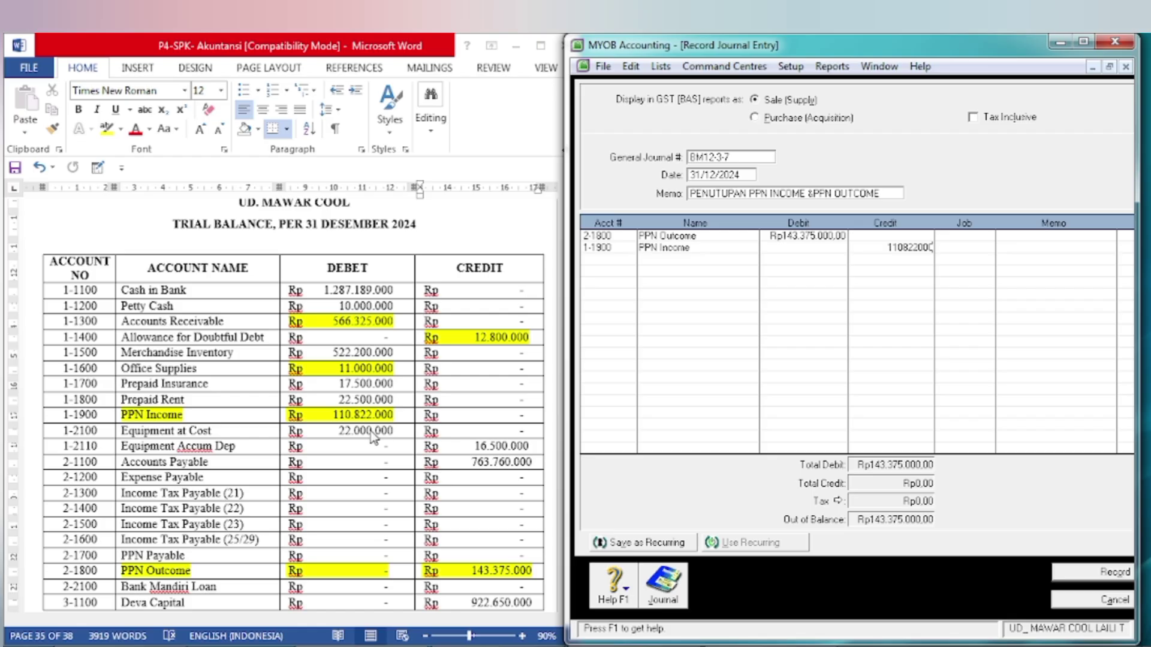
{"action": "key", "text": "Tab"}
Credit account 2-1700 PPN Payable with Rp32.553.000,00 on the third line of the entry.
{"action": "key", "text": "Tab"}
{"action": "key", "text": "Tab"}
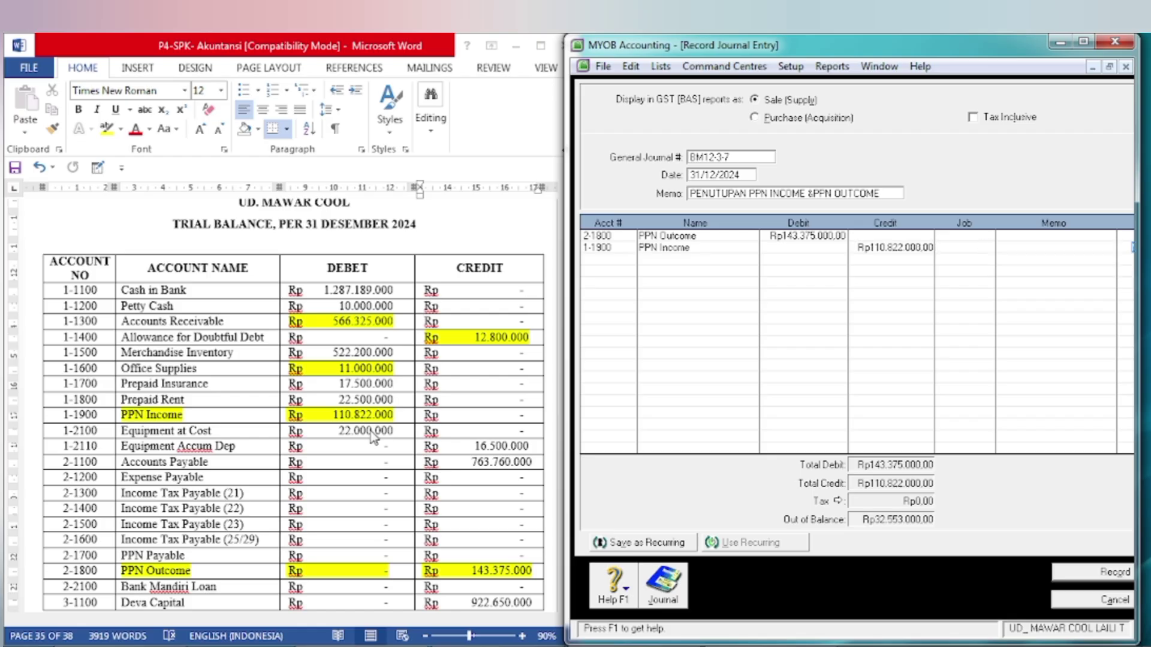
{"action": "key", "text": "Tab"}
{"action": "key", "text": "Tab"}
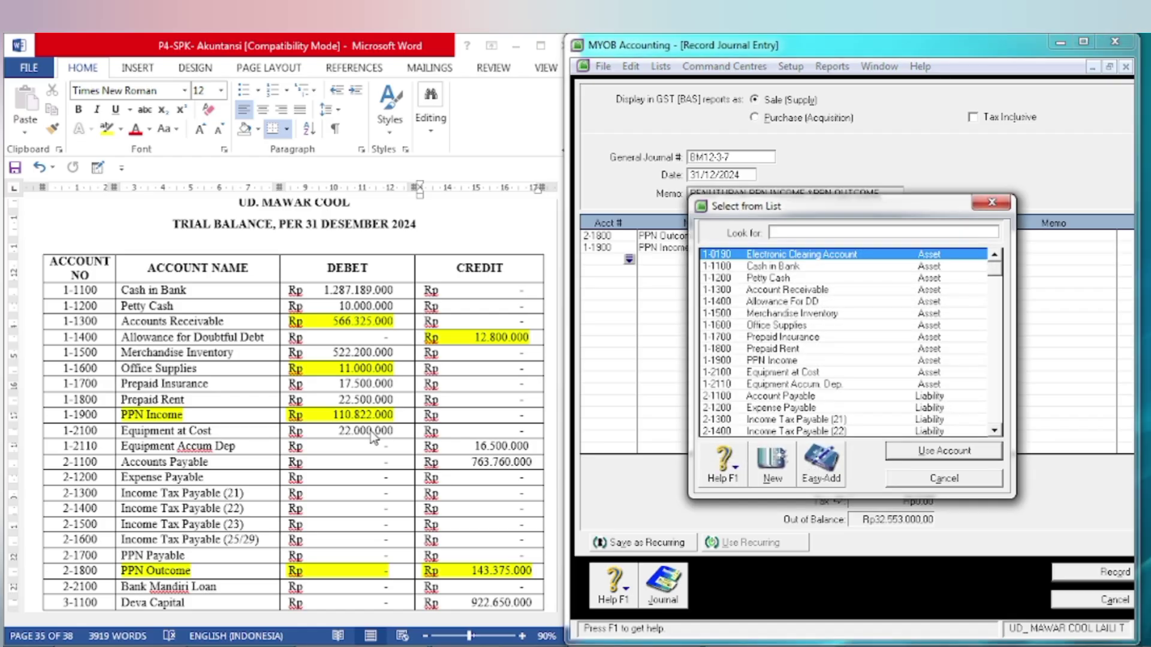
{"action": "scroll", "coordinate": [817, 406], "scroll_direction": "down", "scroll_amount": 5}
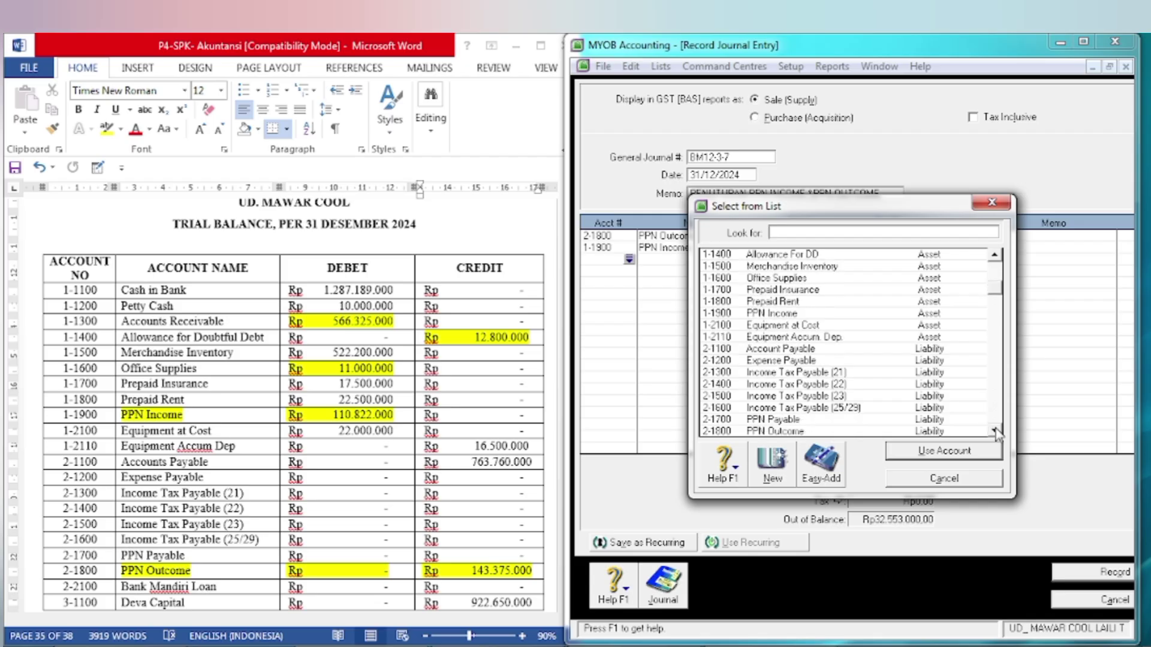
{"action": "left_click", "coordinate": [816, 405]}
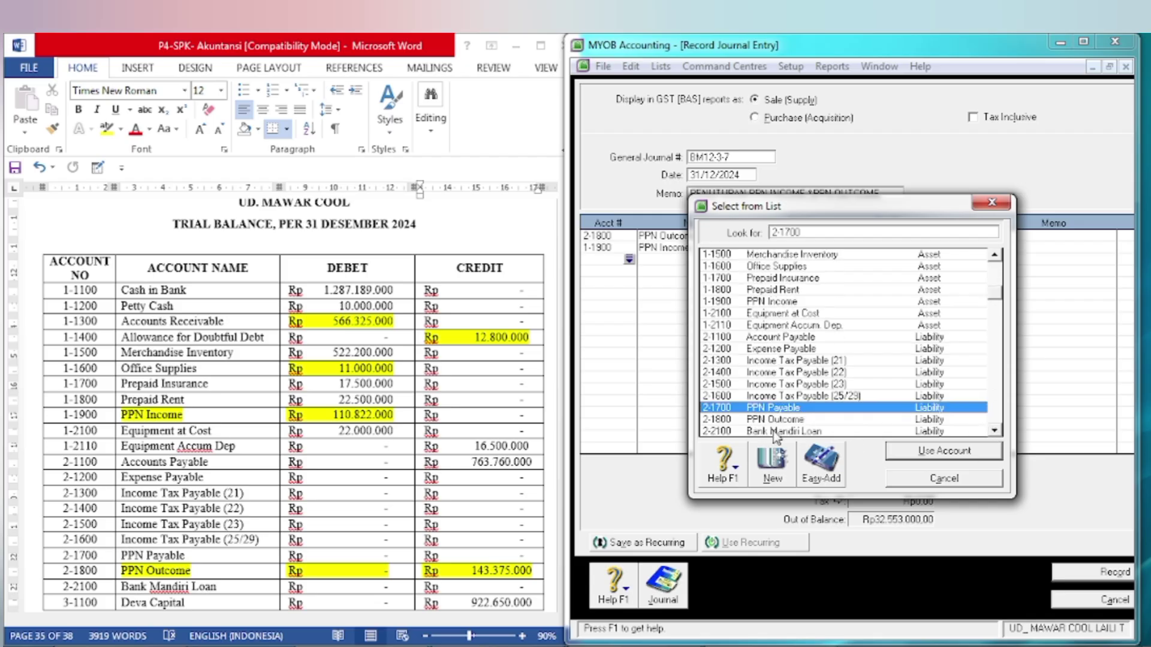
{"action": "left_click", "coordinate": [933, 453]}
{"action": "key", "text": "Tab"}
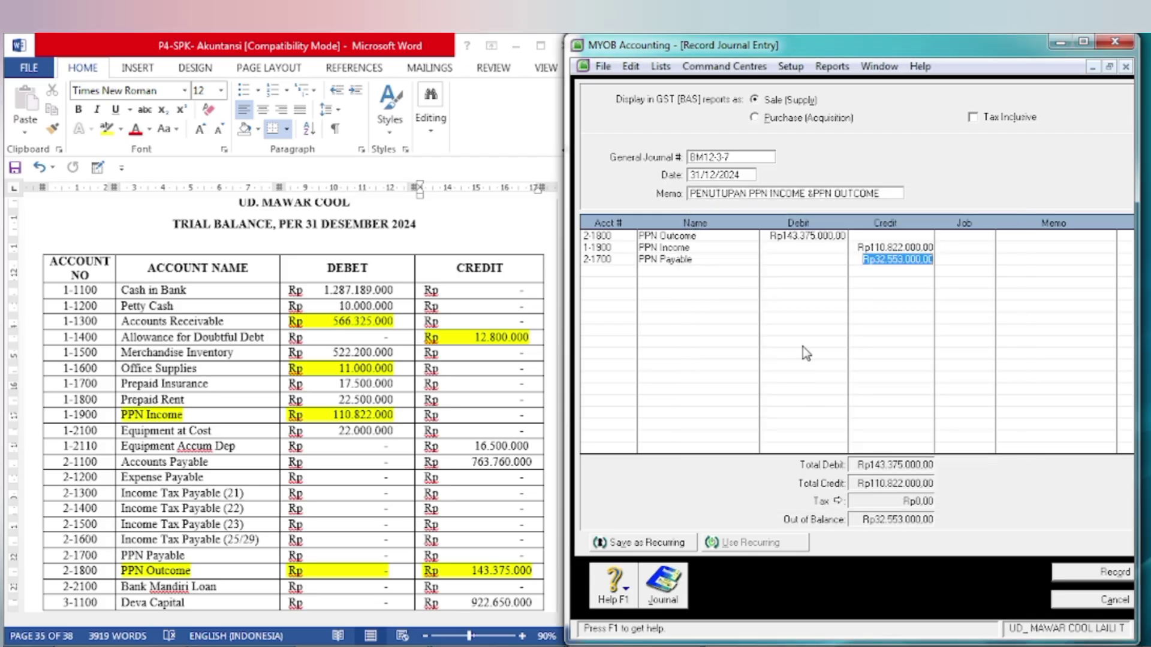
{"action": "key", "text": "Tab"}
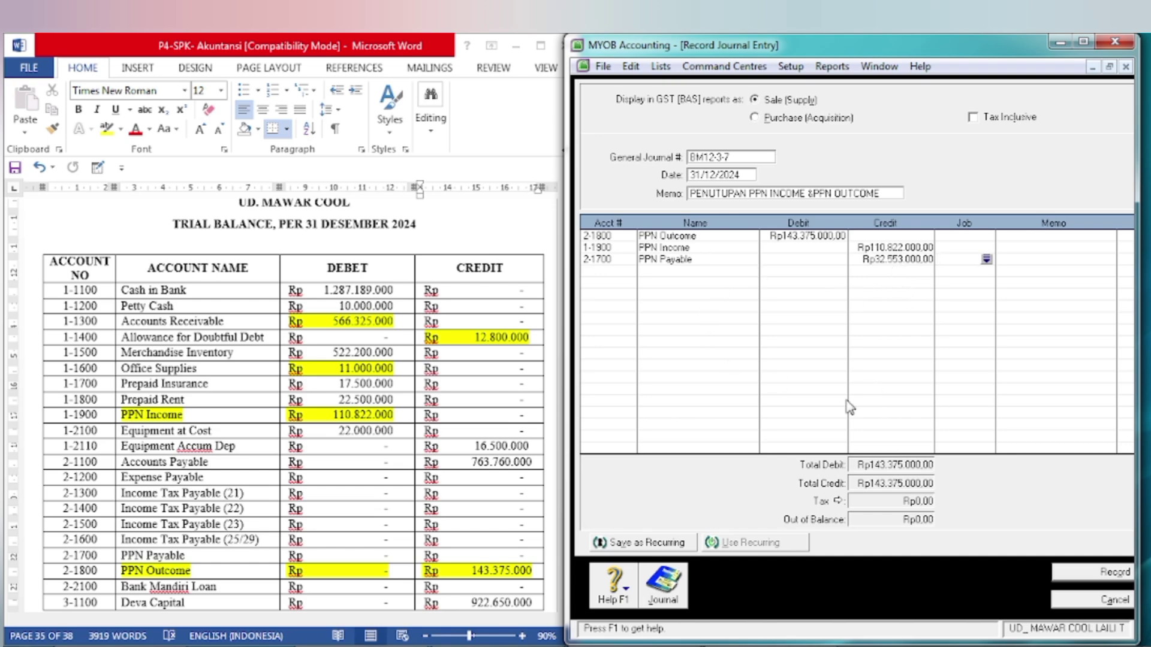
Bring memo BM12-3 back into view in the Word document and record journal entry BM12-3-7 in MYOB.
{"action": "left_click", "coordinate": [504, 443]}
{"action": "scroll", "coordinate": [497, 437], "scroll_direction": "down", "scroll_amount": 15}
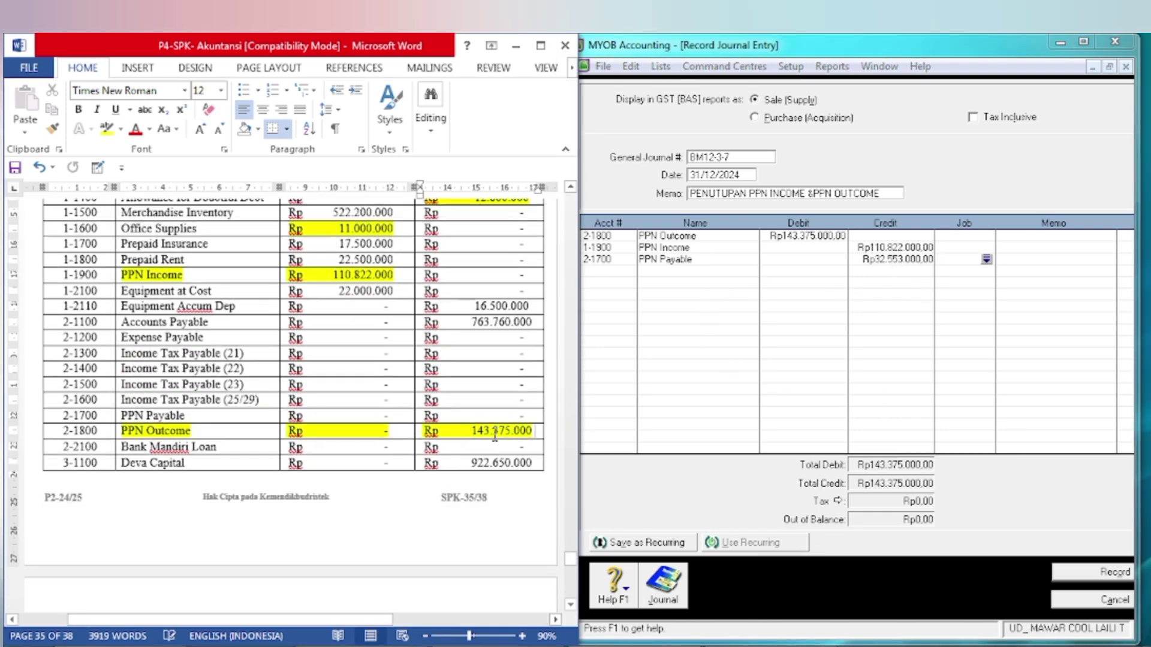
{"action": "scroll", "coordinate": [489, 434], "scroll_direction": "down", "scroll_amount": 12}
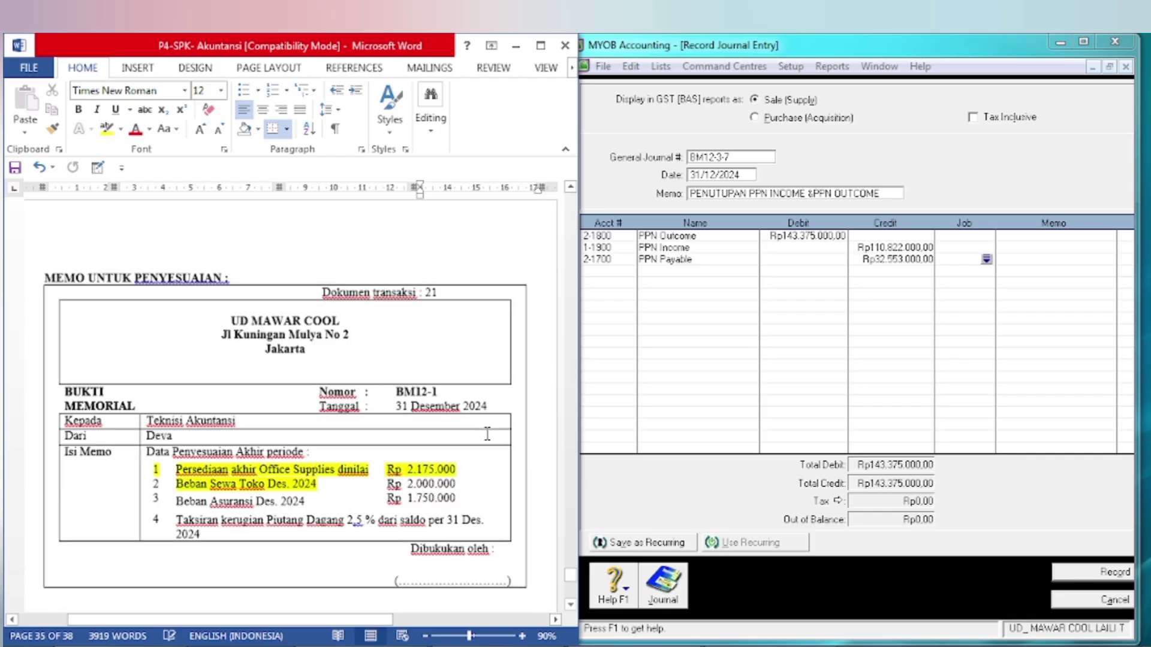
{"action": "scroll", "coordinate": [487, 434], "scroll_direction": "down", "scroll_amount": 10}
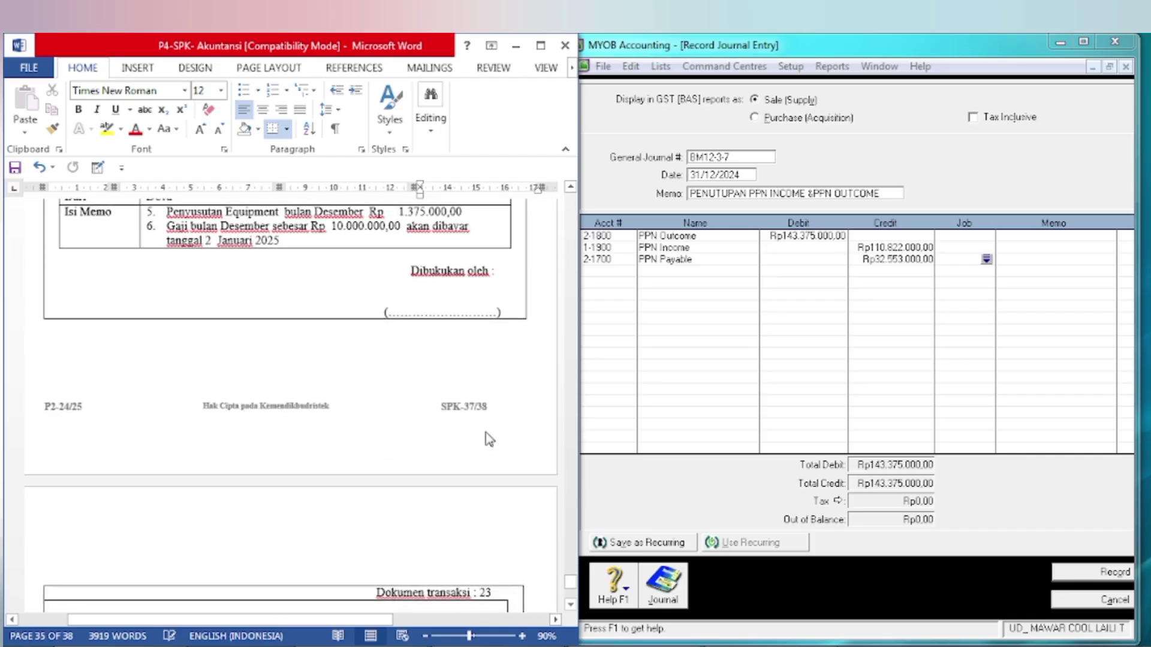
{"action": "scroll", "coordinate": [487, 432], "scroll_direction": "up", "scroll_amount": 5}
{"action": "scroll", "coordinate": [487, 432], "scroll_direction": "down", "scroll_amount": 8}
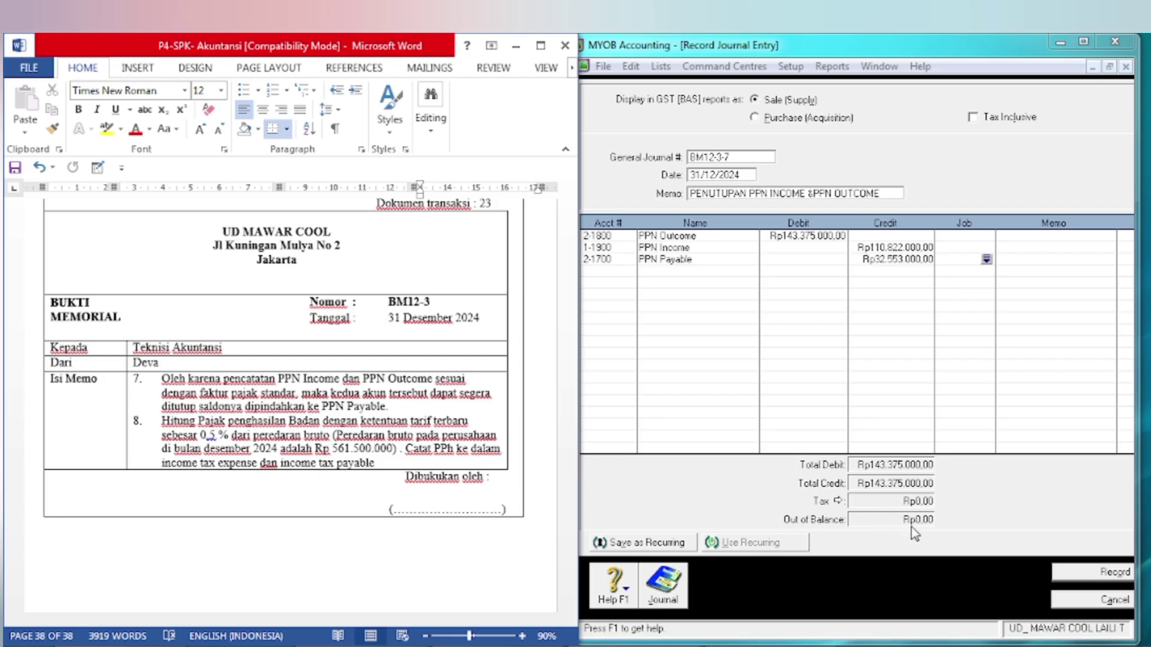
{"action": "left_click", "coordinate": [1079, 574]}
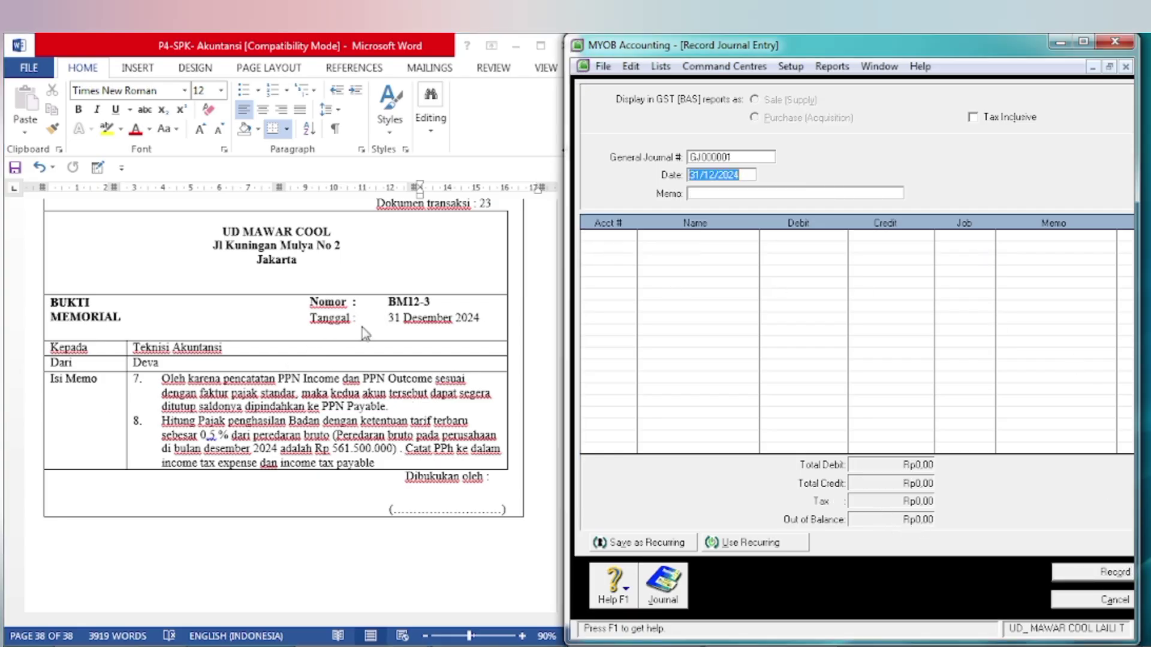
Number the next journal entry BM12-3-8 and give it the memo PPPH BADAN.
{"action": "left_click", "coordinate": [723, 158]}
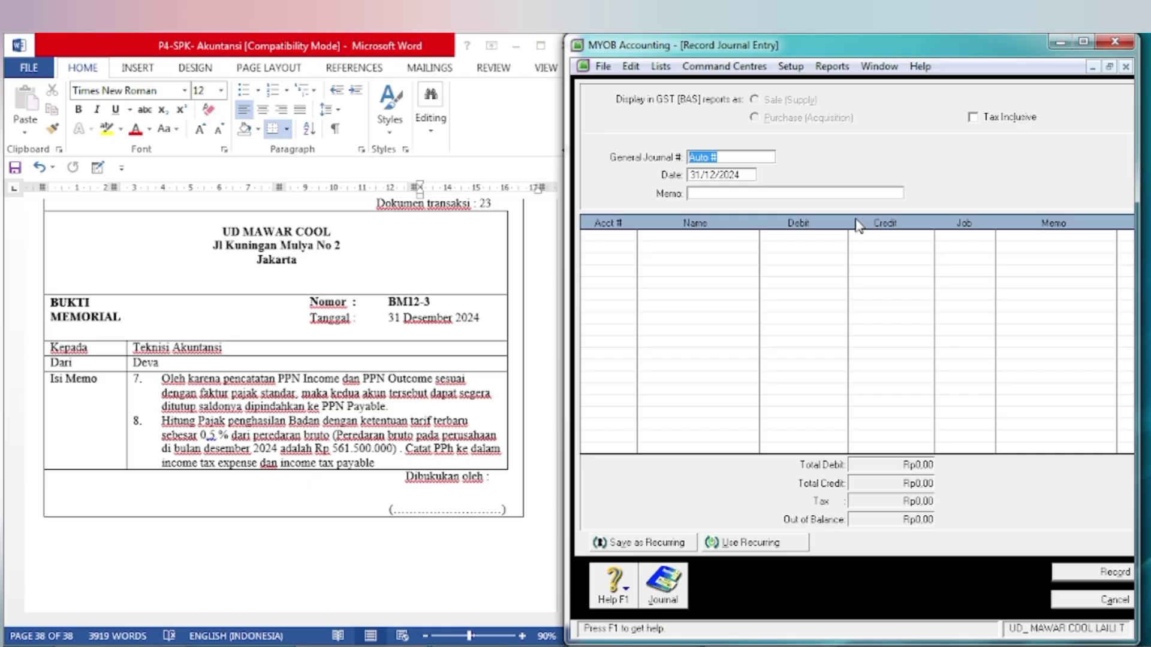
{"action": "type", "text": "BM12-3-8"}
{"action": "left_click", "coordinate": [798, 194]}
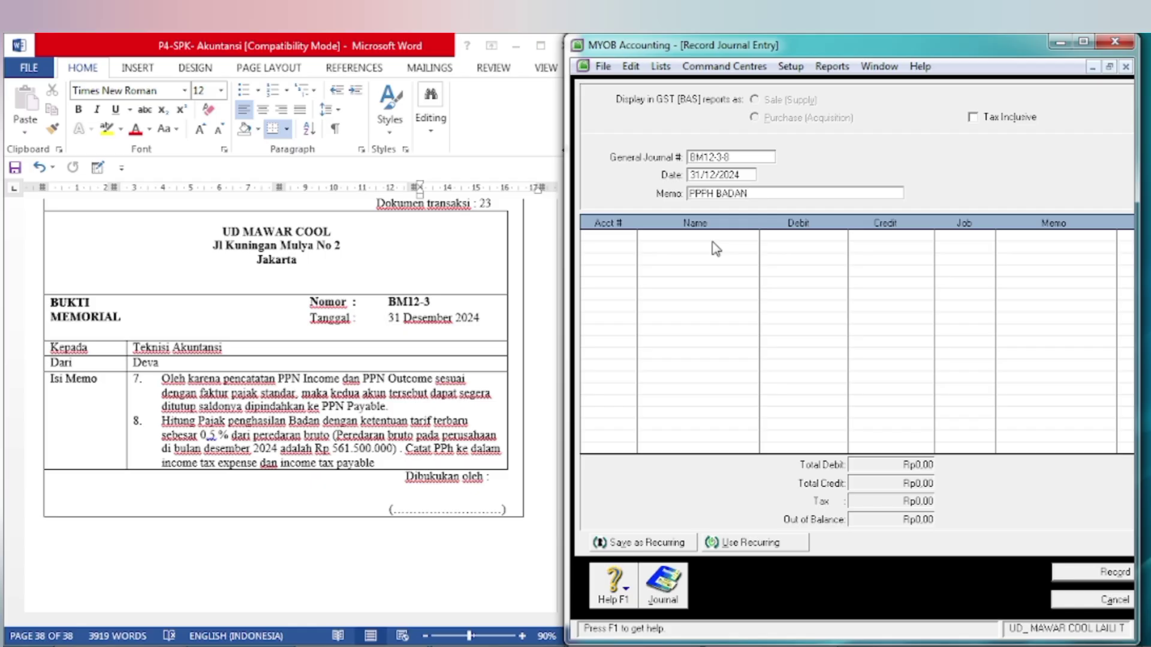
{"action": "left_click", "coordinate": [213, 533]}
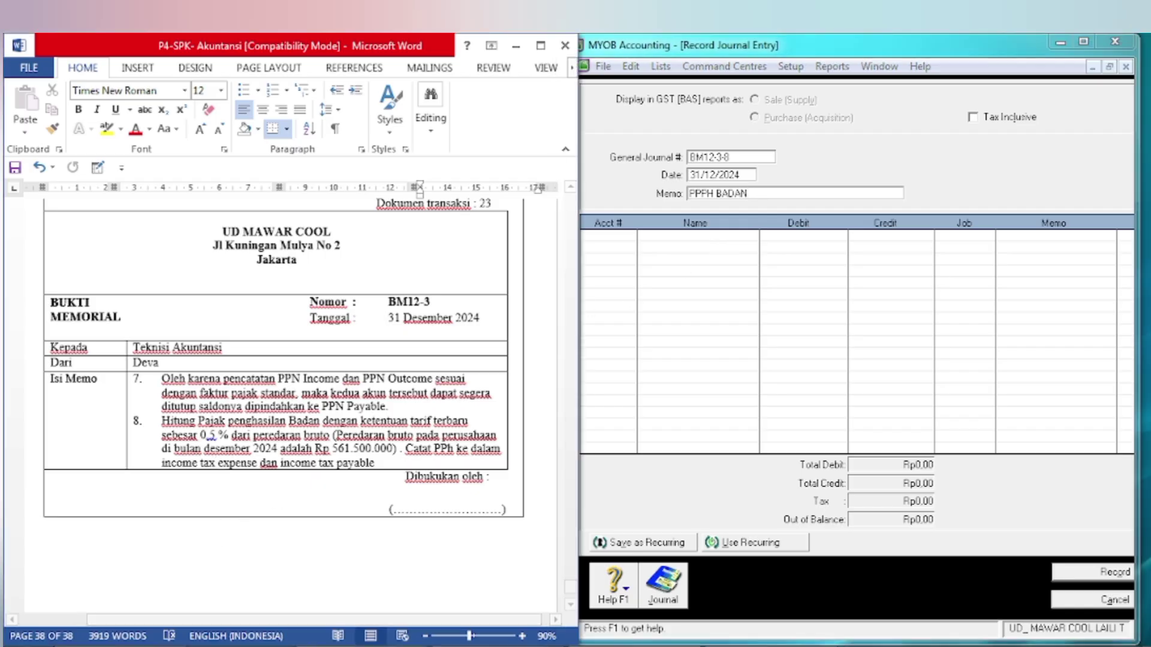
Switch to the KUNCI JAWABAN UD MAWAR COOL workbook in Excel and clear cells G2:G5 on sheet 2.3 TRIBAL.
{"action": "left_click", "coordinate": [479, 506]}
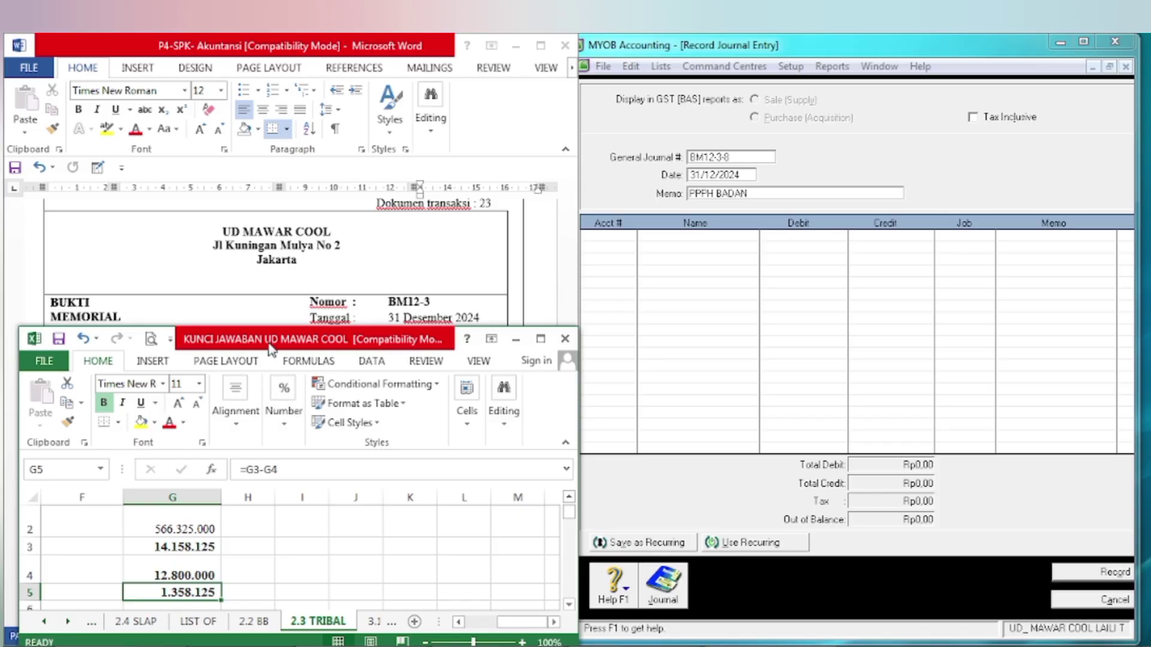
{"action": "left_click_drag", "start_coordinate": [273, 345], "coordinate": [825, 335]}
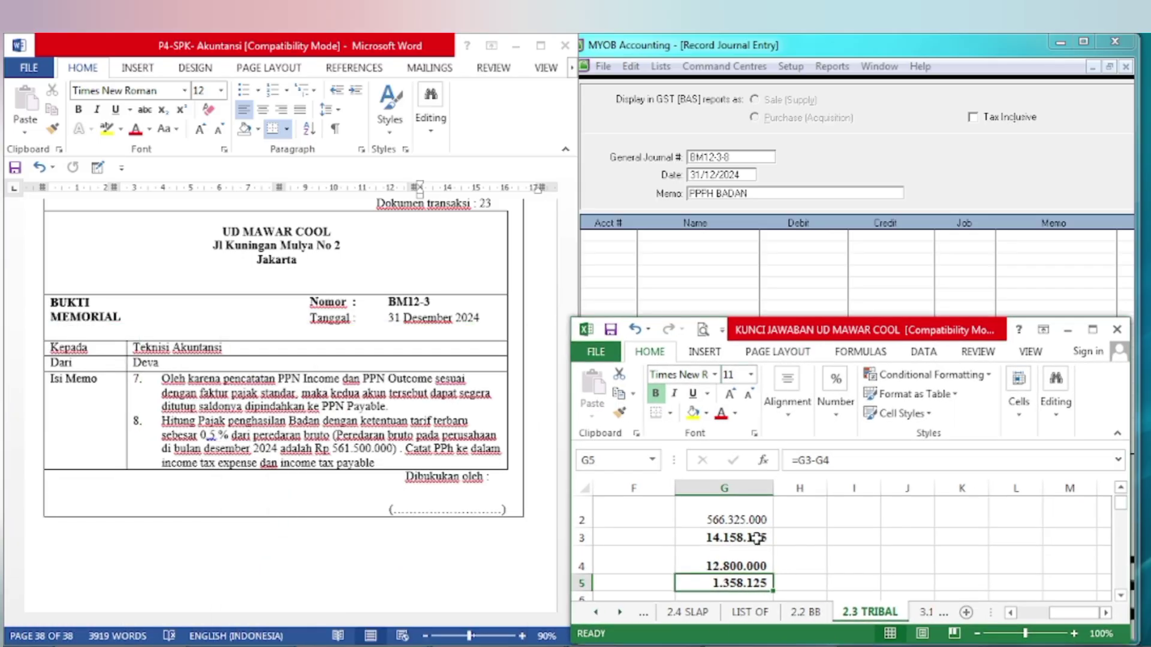
{"action": "left_click_drag", "start_coordinate": [745, 519], "coordinate": [754, 584]}
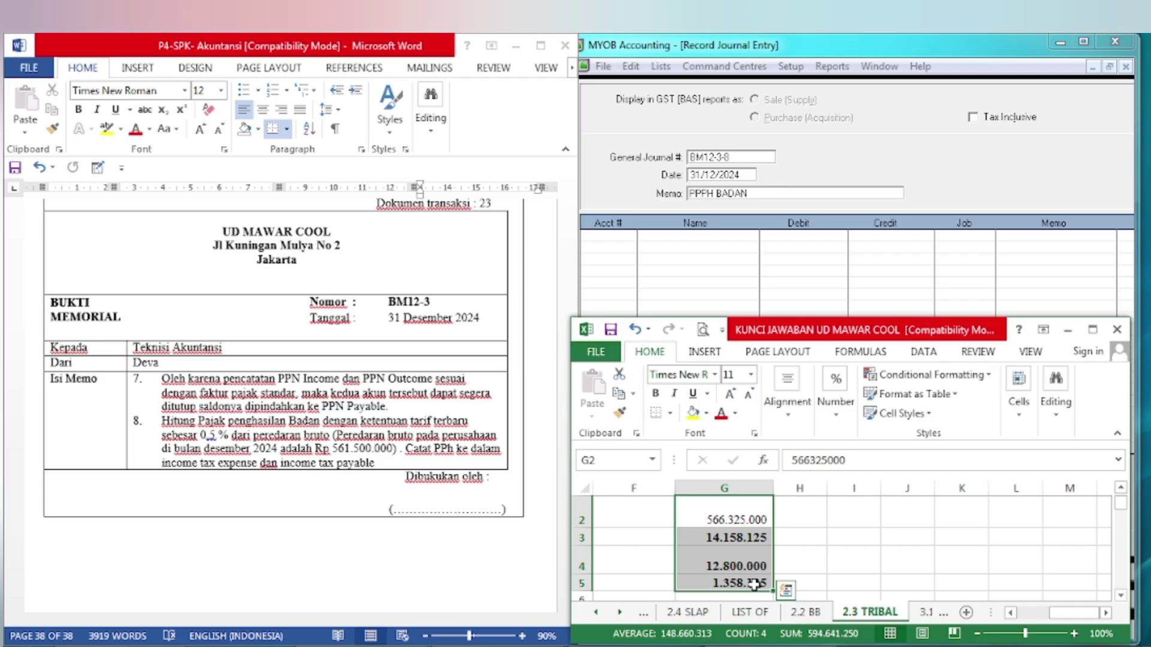
{"action": "key", "text": "Delete"}
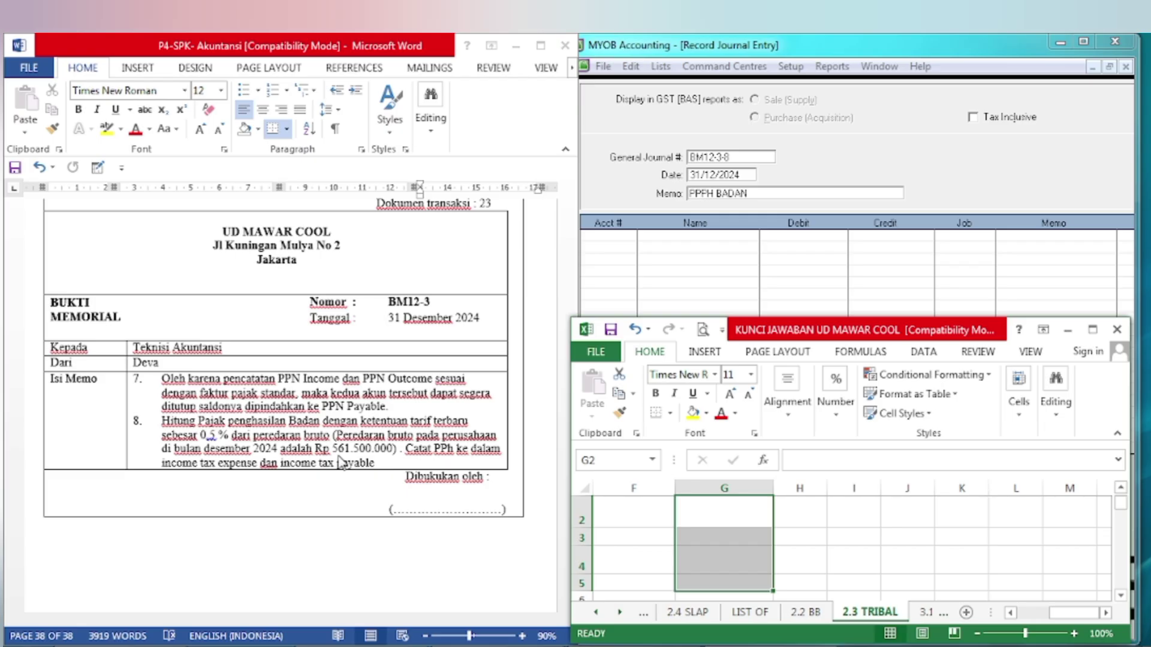
Enter the December gross turnover of 561.500.000 in cell G2.
{"action": "left_click", "coordinate": [729, 519]}
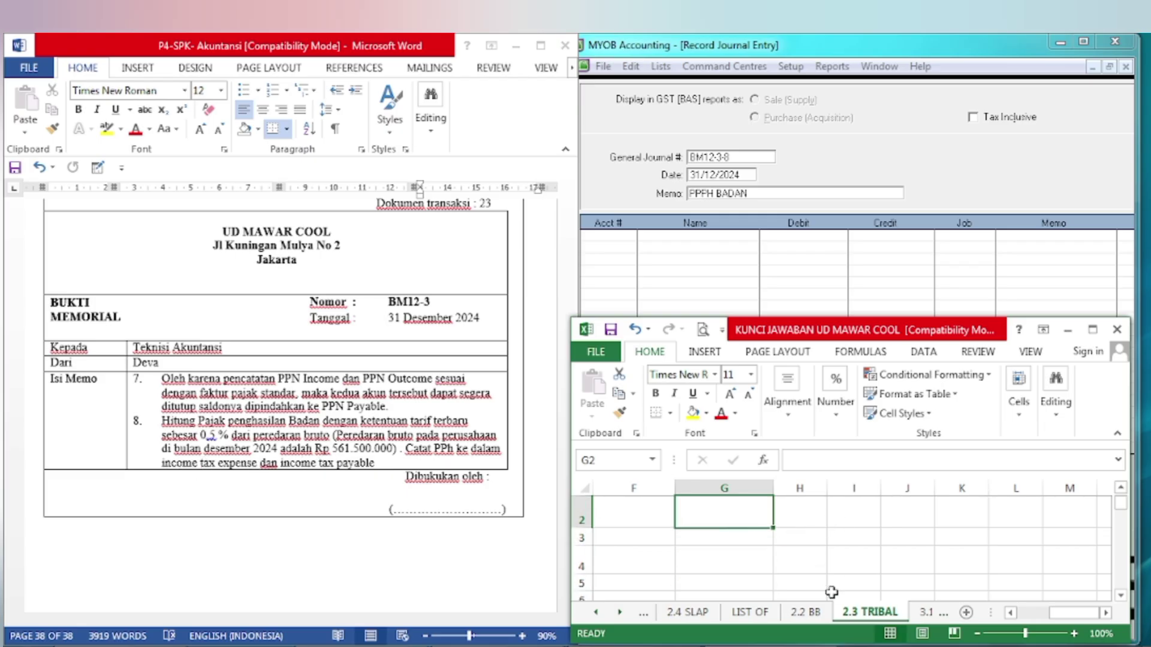
{"action": "type", "text": "561"}
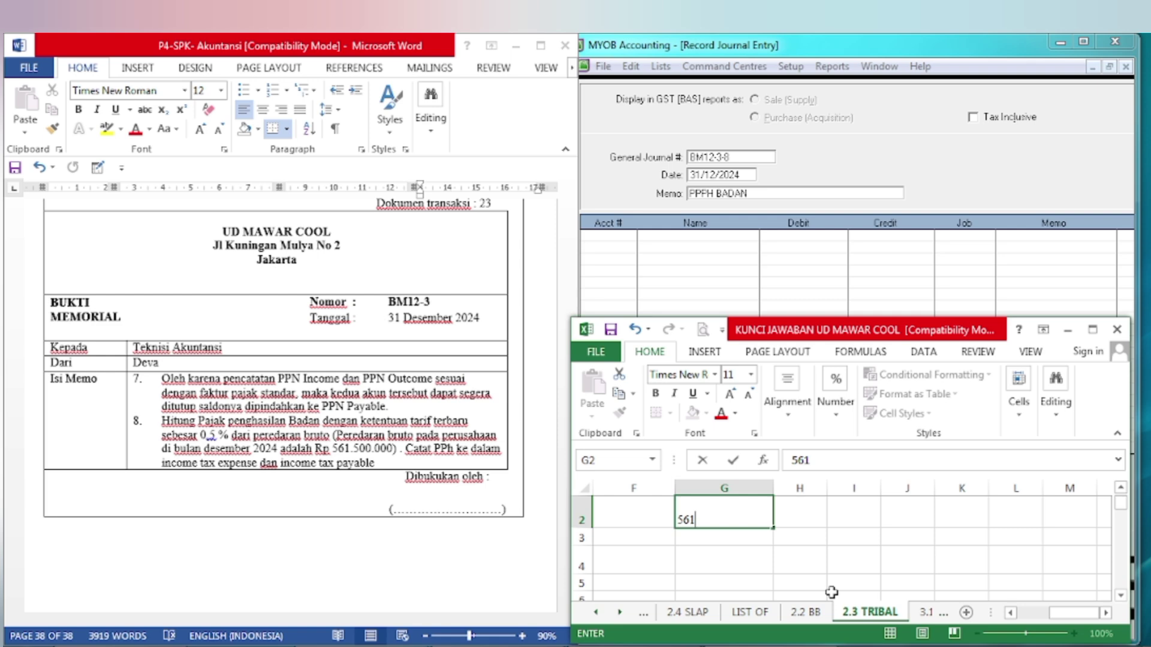
{"action": "type", "text": ".500."}
{"action": "type", "text": "00000"}
{"action": "key", "text": "Return"}
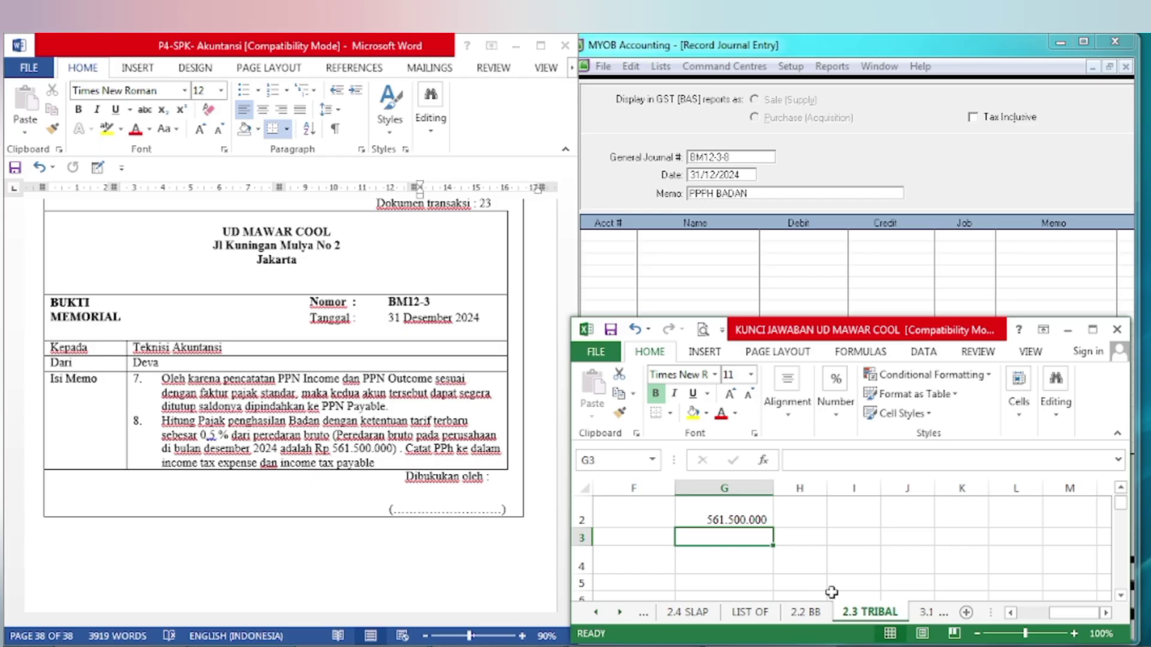
Calculate the corporate income tax in cell G3 with =0,5%*G2 and move the workbook clear of the MYOB journal entry.
{"action": "type", "text": "="}
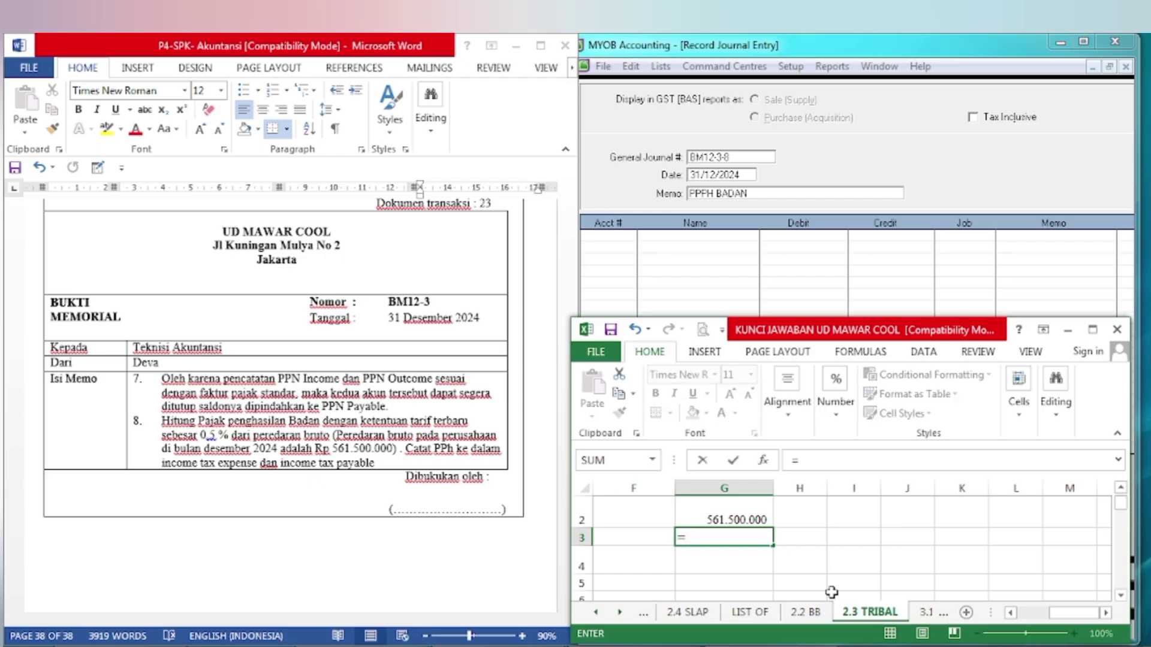
{"action": "type", "text": "0,5%"}
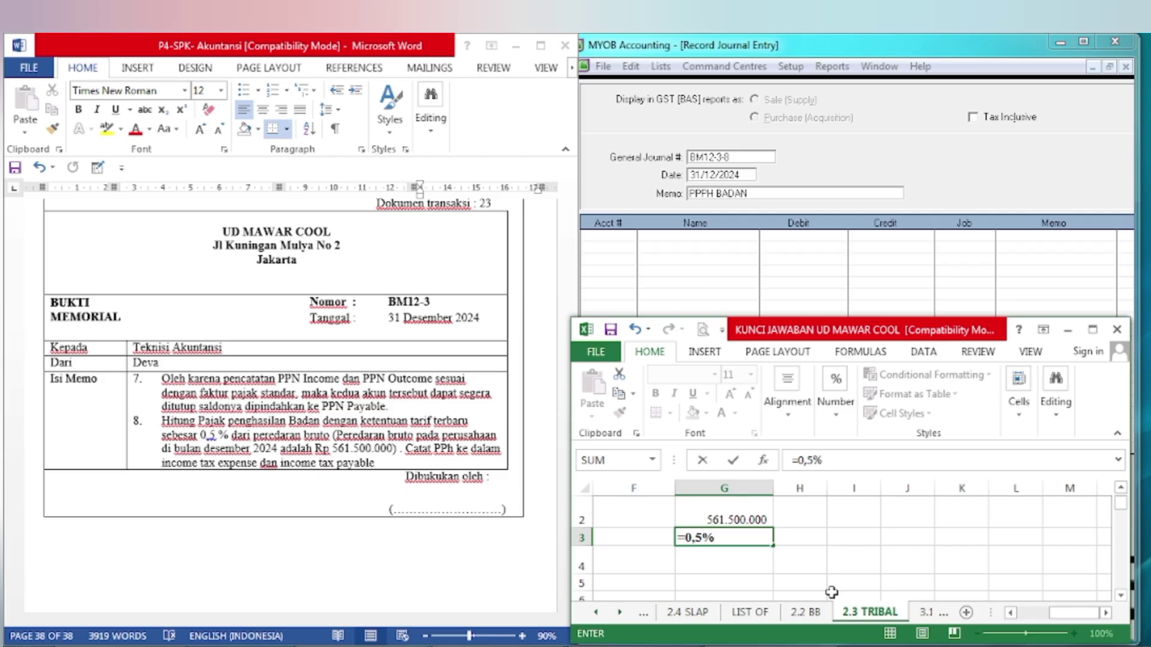
{"action": "type", "text": "*"}
{"action": "left_click", "coordinate": [740, 520]}
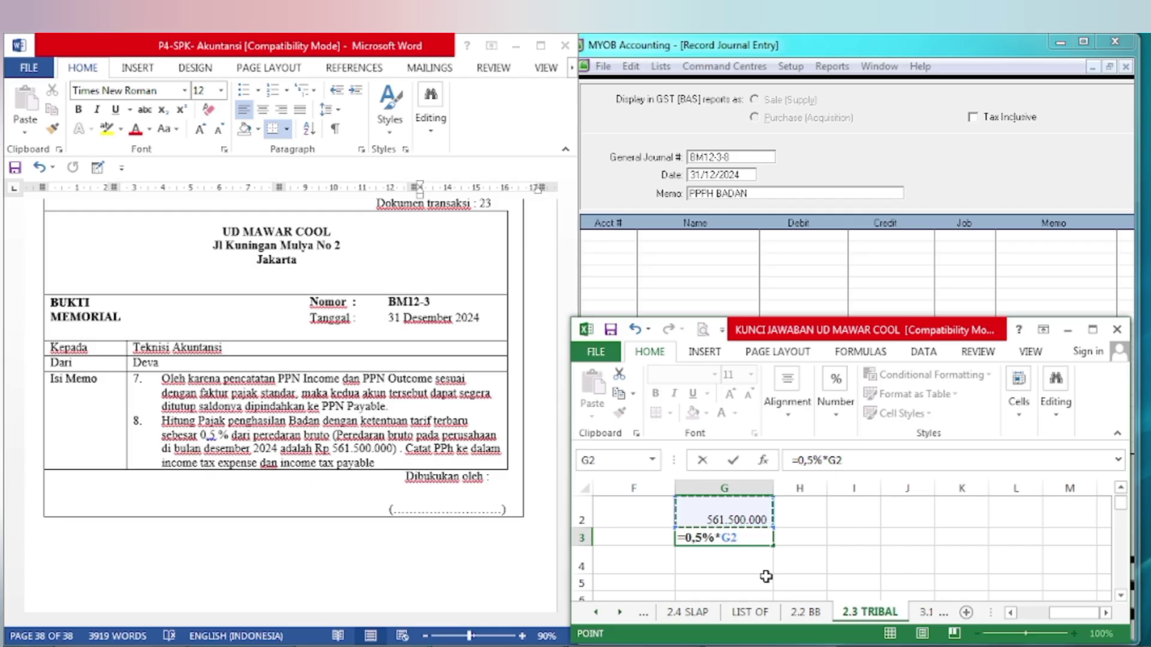
{"action": "key", "text": "Return"}
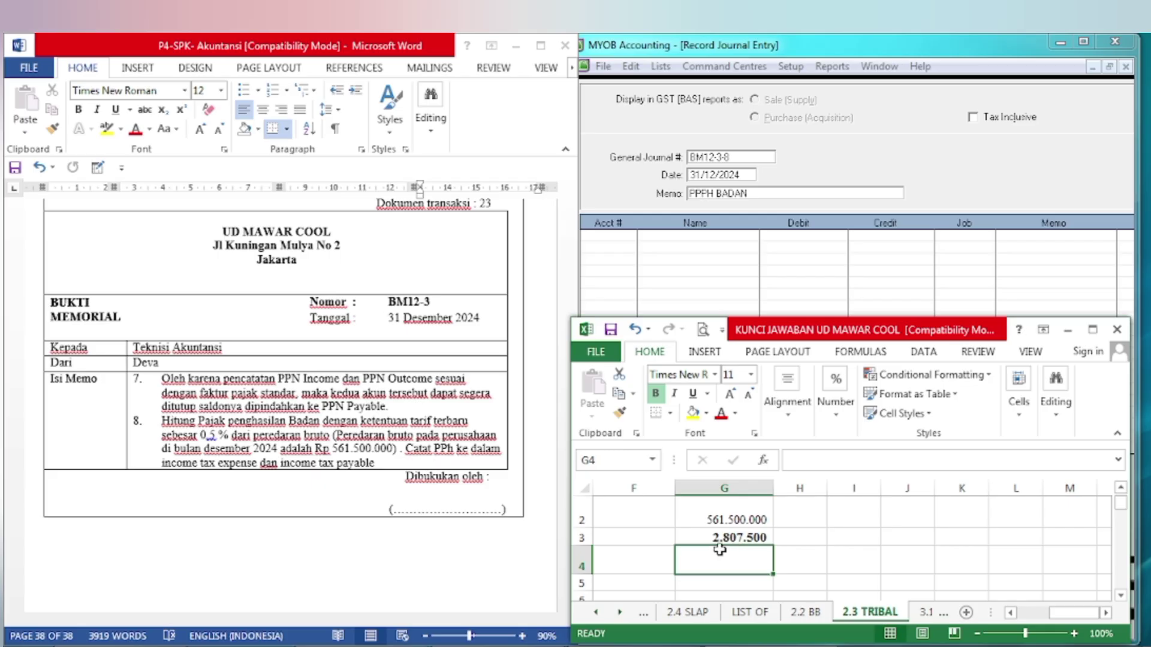
{"action": "left_click_drag", "start_coordinate": [876, 335], "coordinate": [315, 349]}
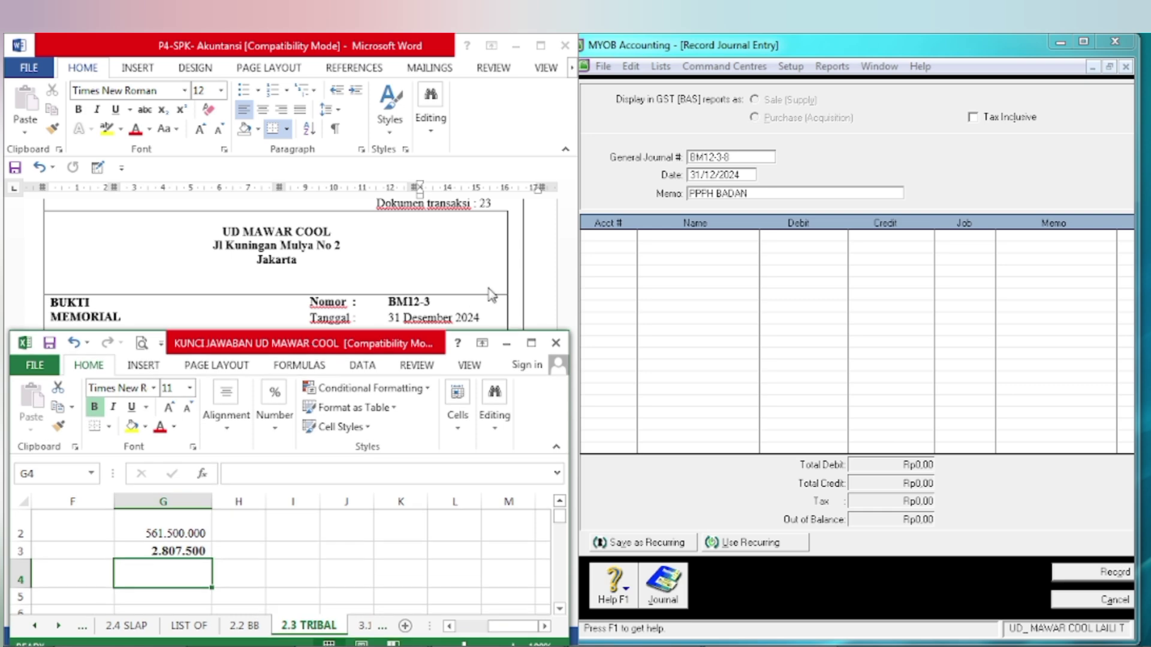
Switch to MYOB and debit account 9-1300 Income Tax Expense with Rp2.807.500,00 on the entry's first line.
{"action": "left_click", "coordinate": [628, 238]}
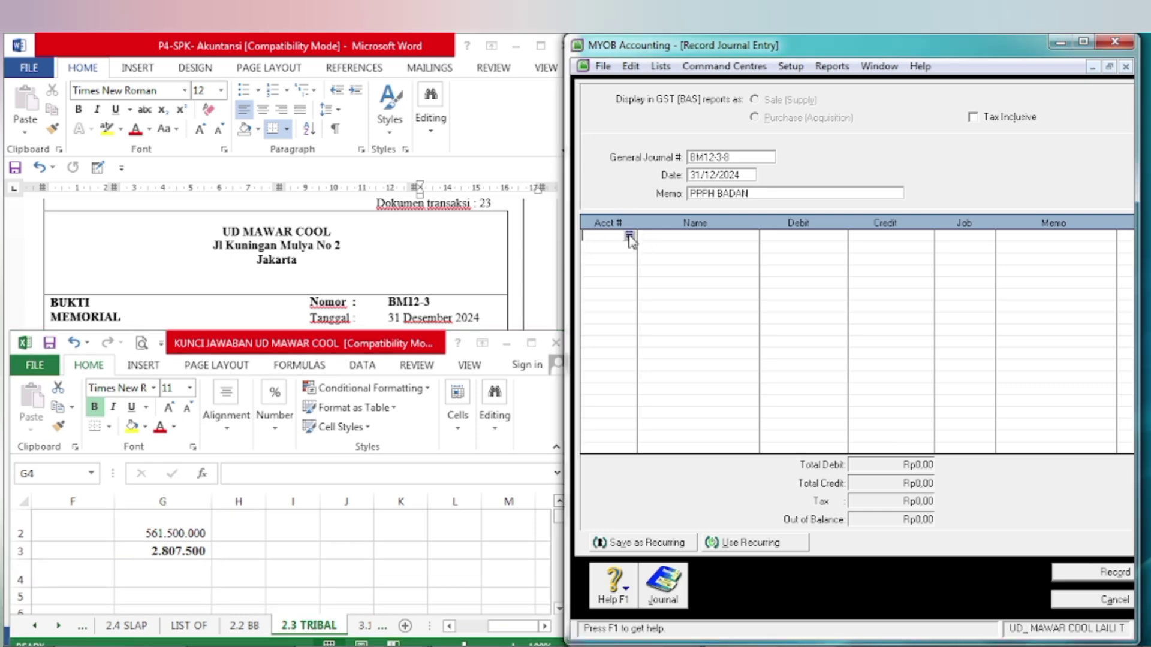
{"action": "left_click", "coordinate": [630, 237]}
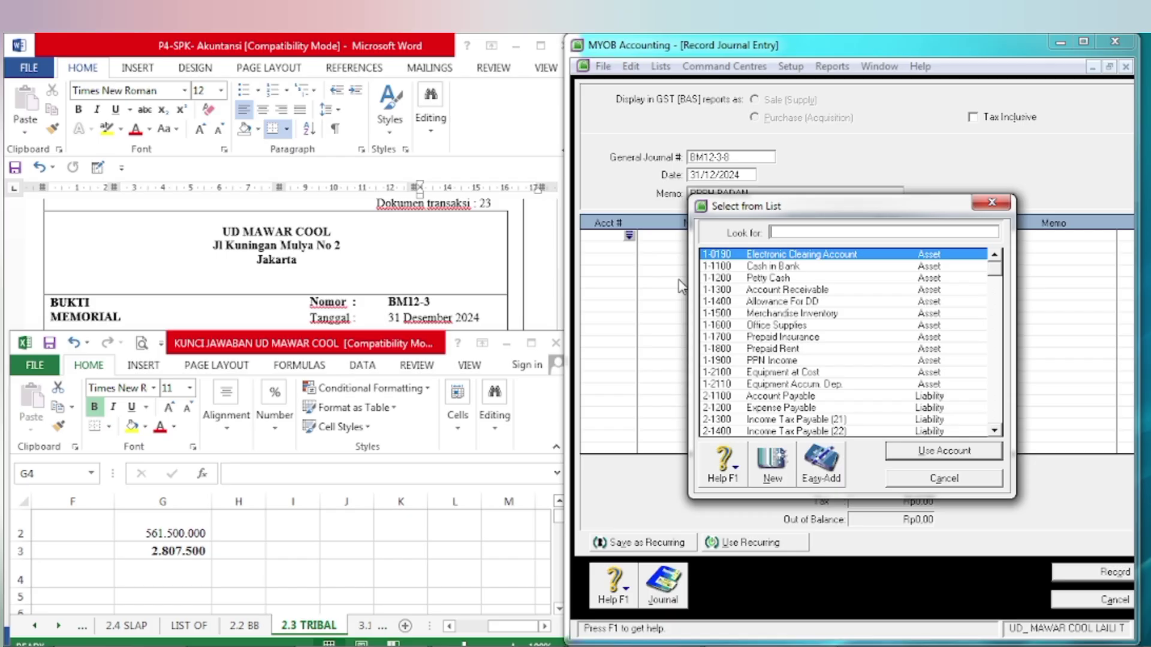
{"action": "type", "text": "9"}
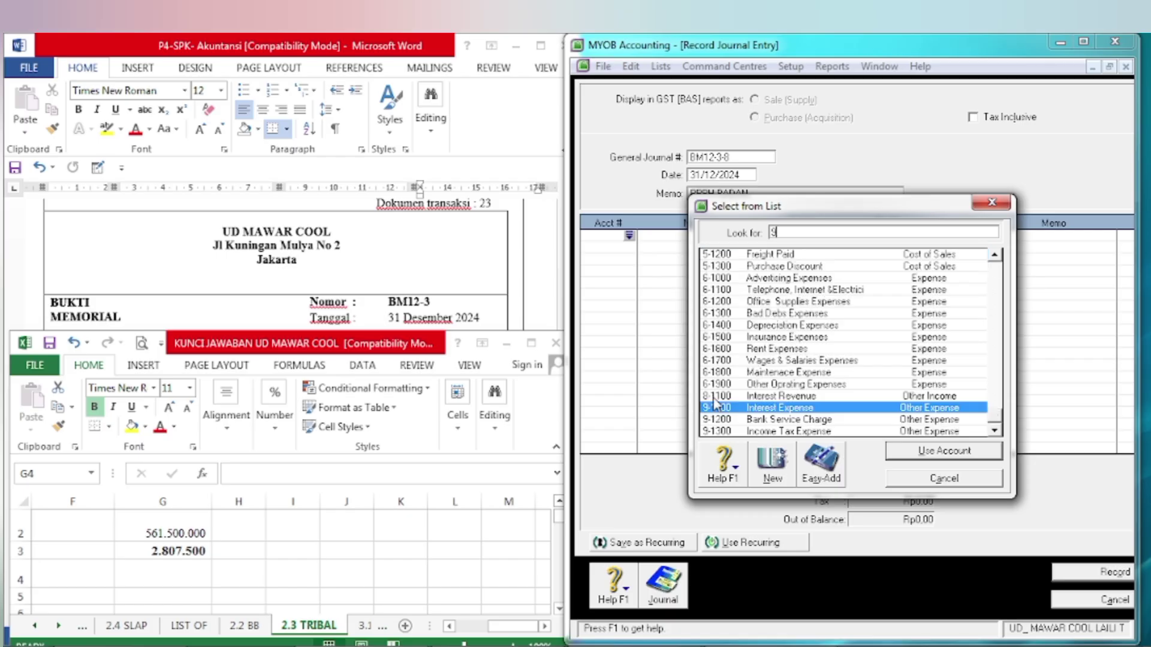
{"action": "type", "text": "-1300"}
{"action": "left_click", "coordinate": [895, 461]}
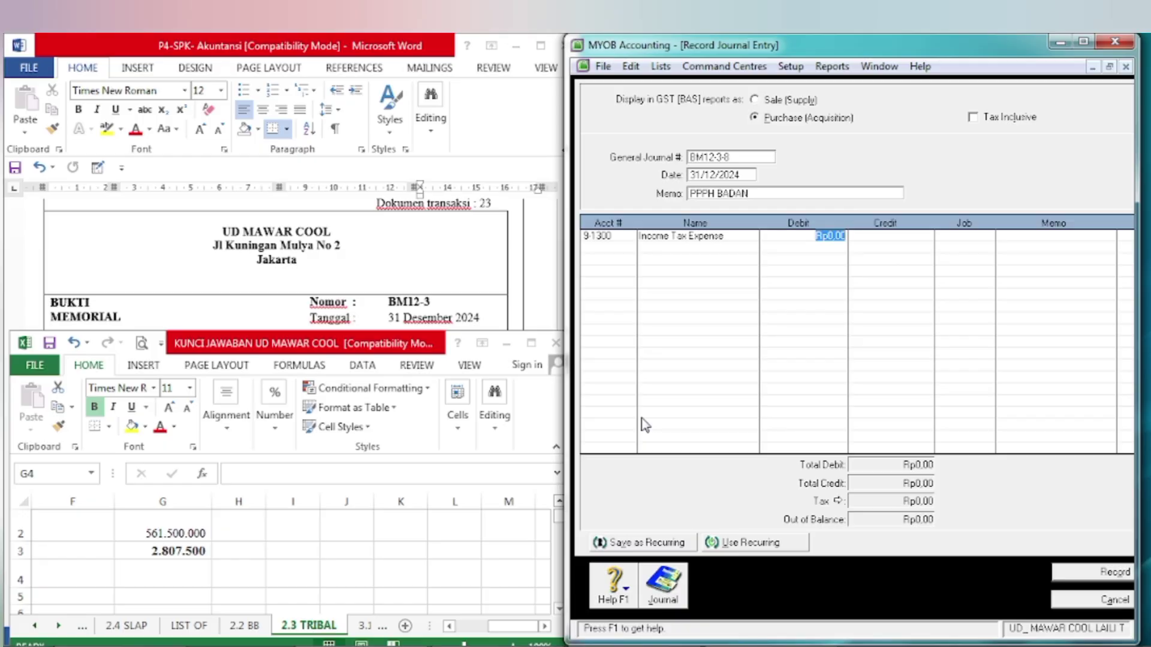
{"action": "type", "text": "28"}
{"action": "type", "text": "07500"}
{"action": "key", "text": "Tab"}
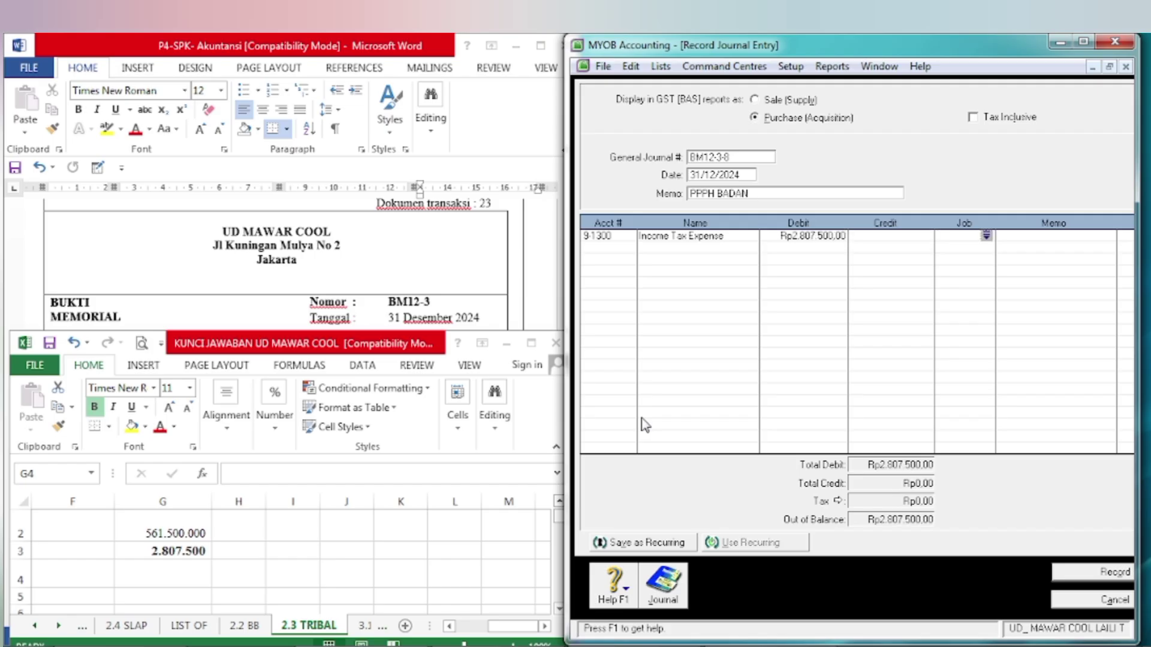
Credit account 2-1600 Income Tax Payable (25/29) with Rp2.807.500,00 on the second line of the entry.
{"action": "key", "text": "Tab"}
{"action": "key", "text": "Tab"}
{"action": "key", "text": "Tab"}
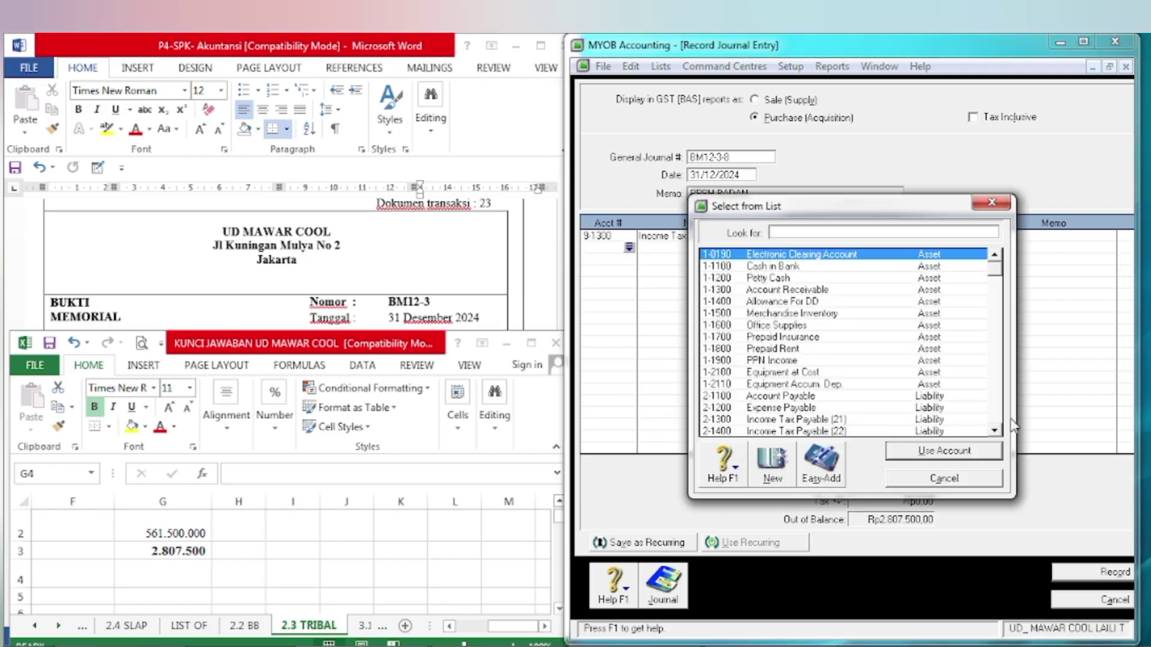
{"action": "left_click", "coordinate": [994, 431]}
{"action": "left_click", "coordinate": [995, 431]}
{"action": "left_click", "coordinate": [994, 431]}
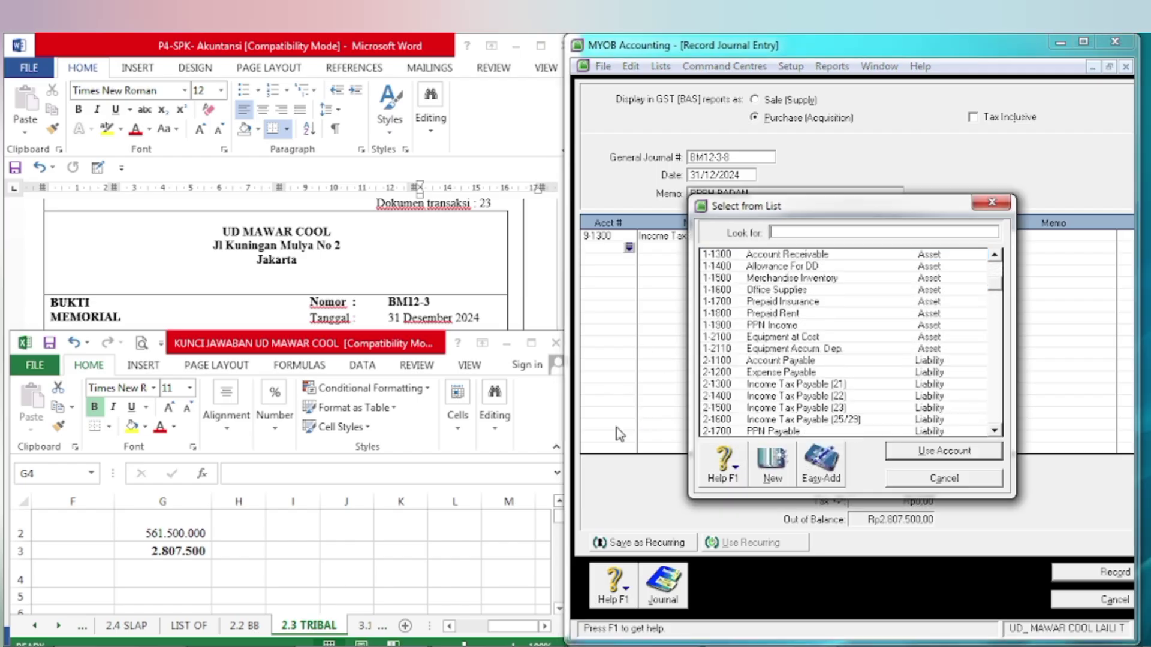
{"action": "left_click", "coordinate": [778, 422]}
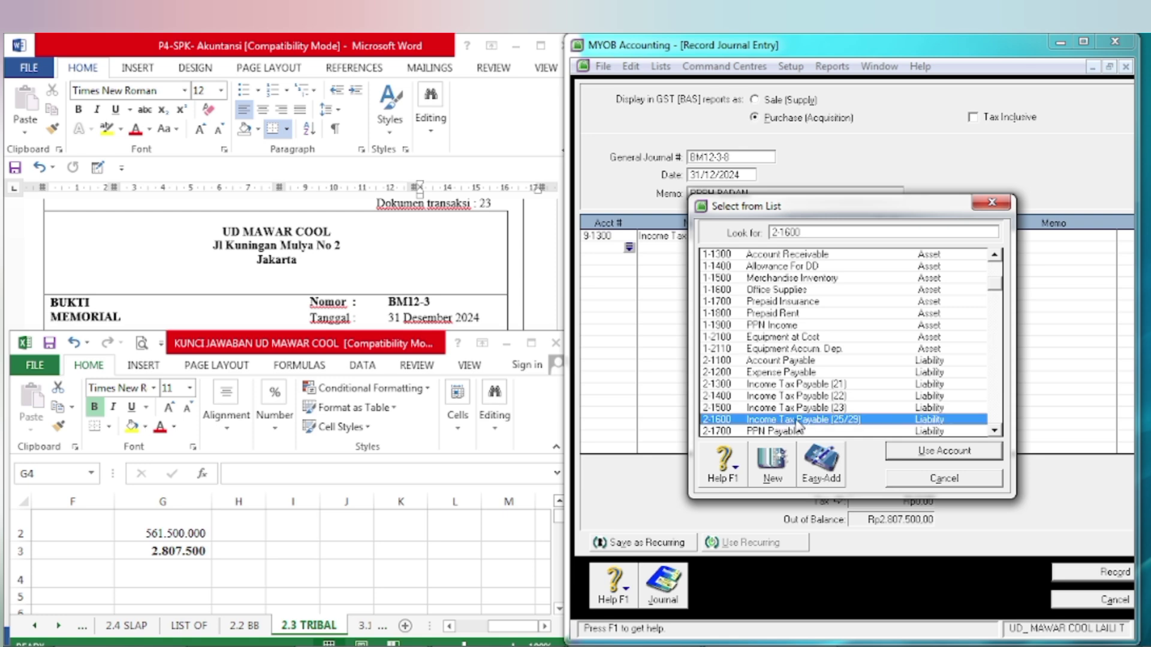
{"action": "left_click", "coordinate": [953, 453]}
{"action": "key", "text": "Tab"}
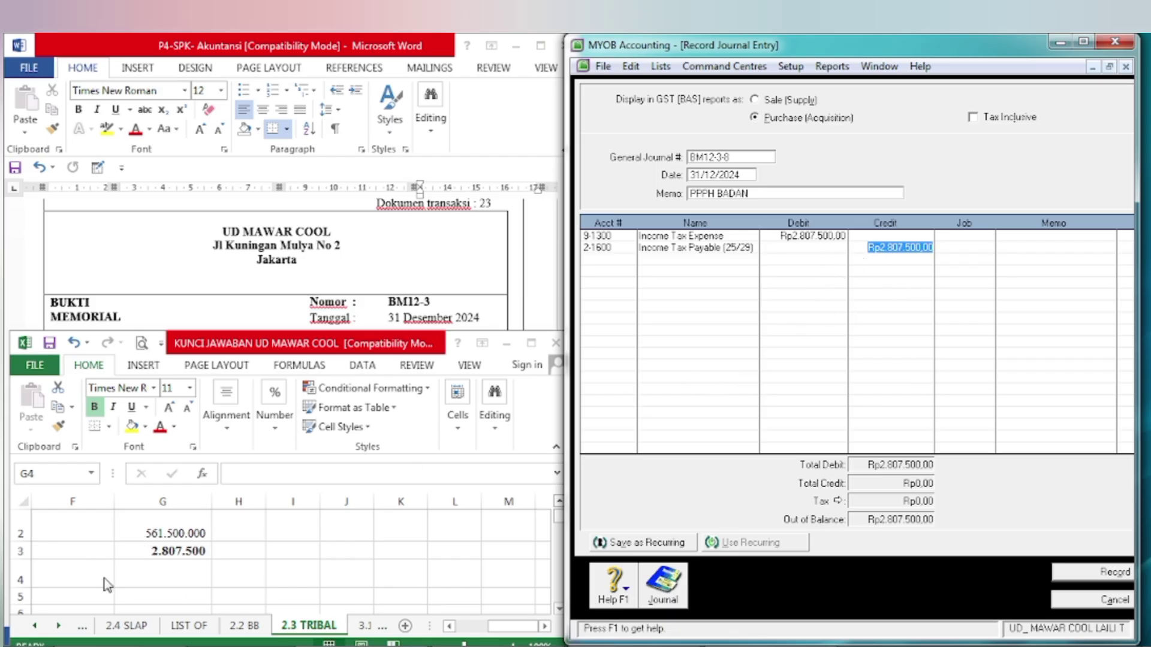
{"action": "left_click", "coordinate": [948, 259]}
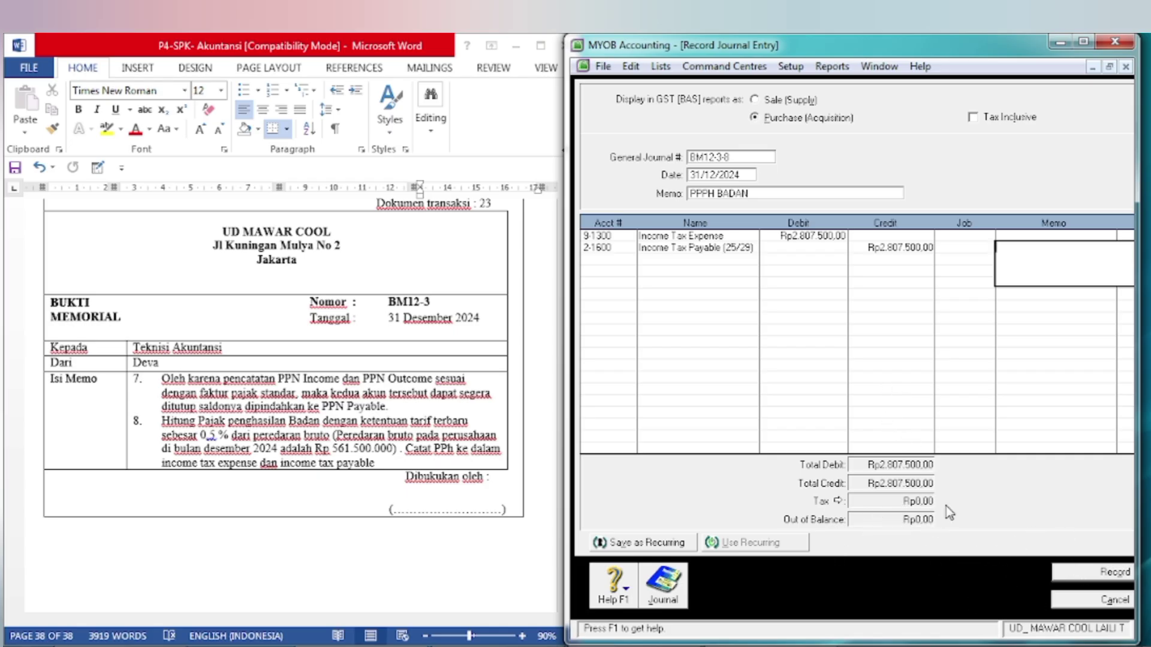
Record journal entry BM12-3-8, then leave journal entry and maximize the MYOB window.
{"action": "left_click", "coordinate": [1095, 576]}
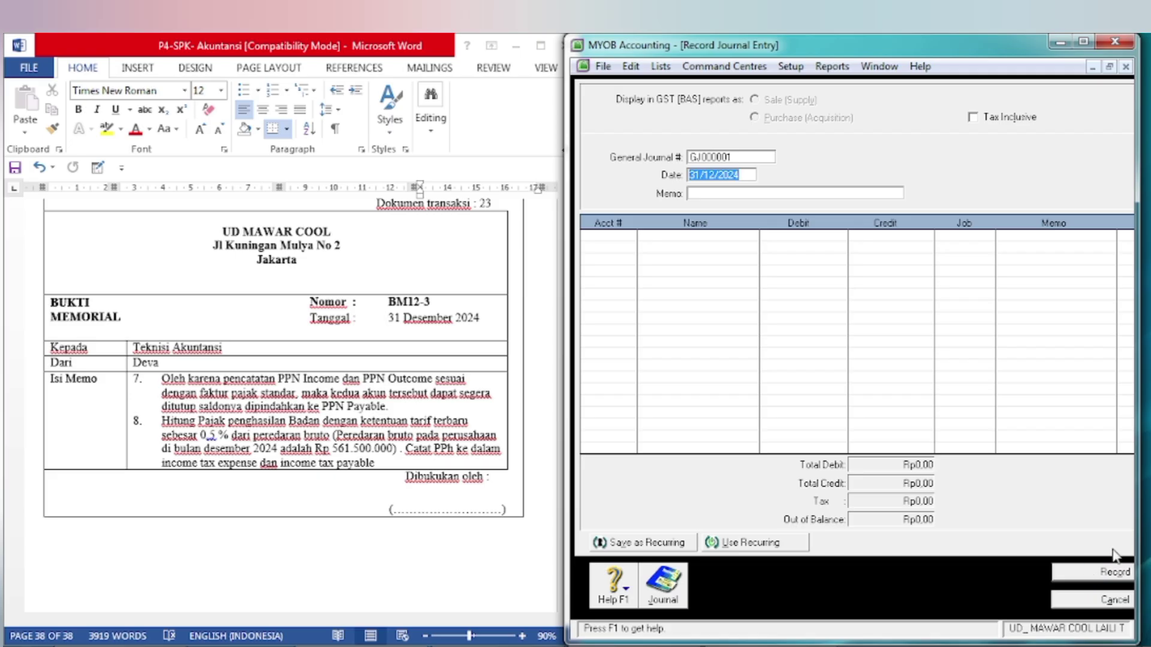
{"action": "left_click", "coordinate": [1094, 601]}
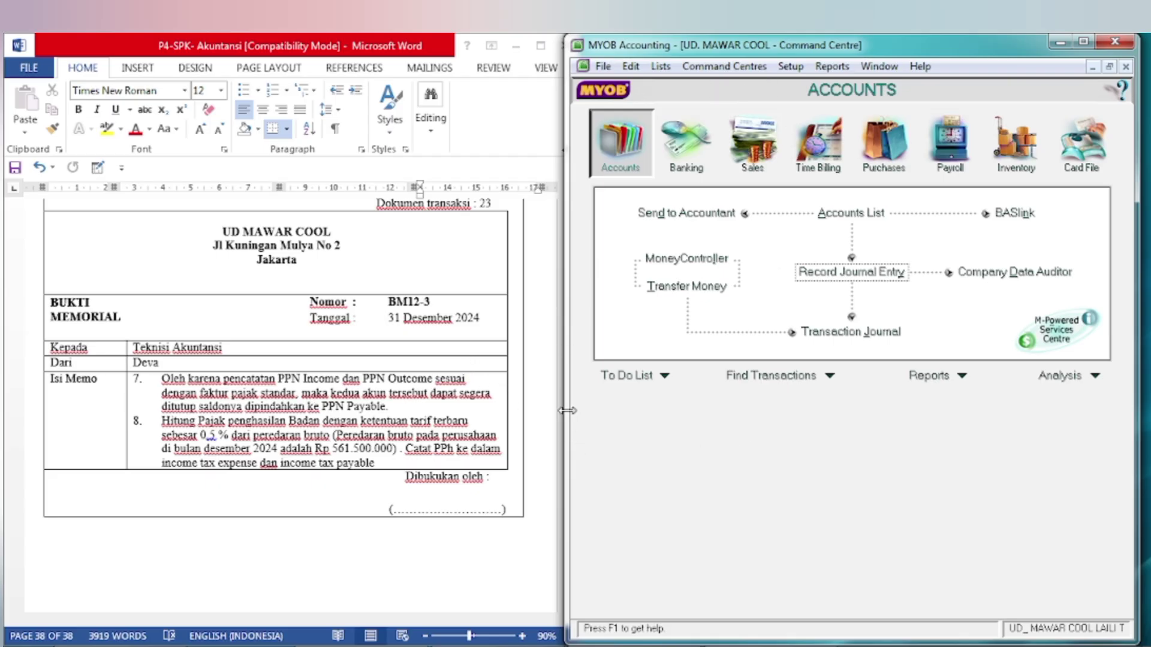
{"action": "left_click", "coordinate": [1083, 41]}
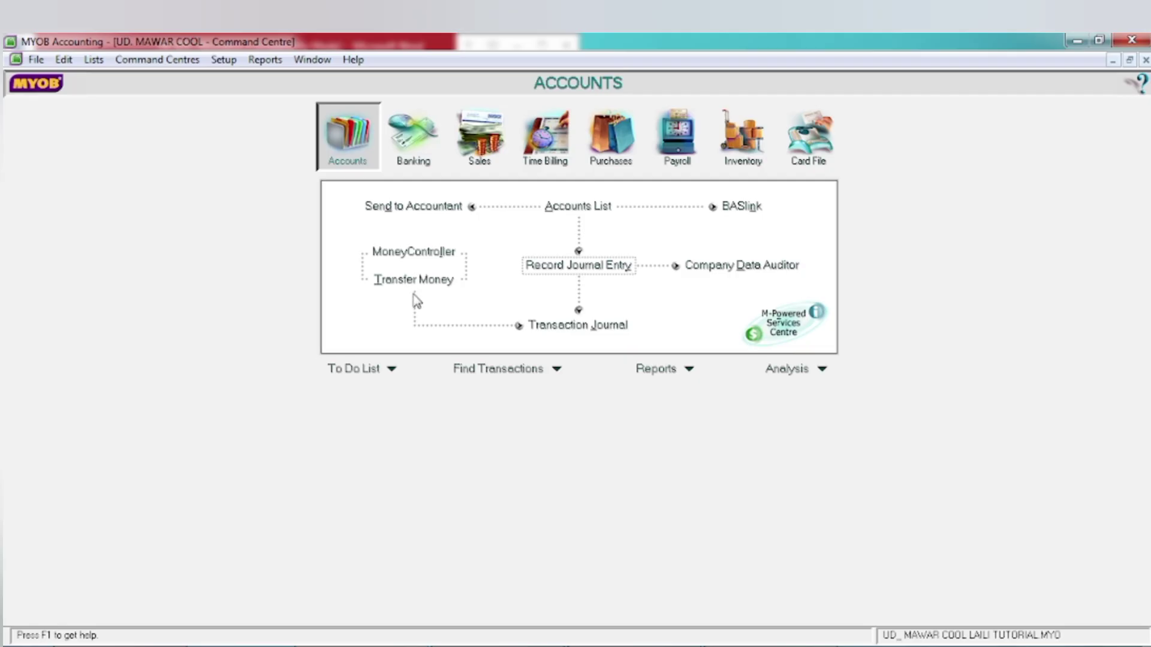
Display the Standard Balance Sheet report for December as of 31/12/2024, review it and close it.
{"action": "left_click", "coordinate": [654, 375]}
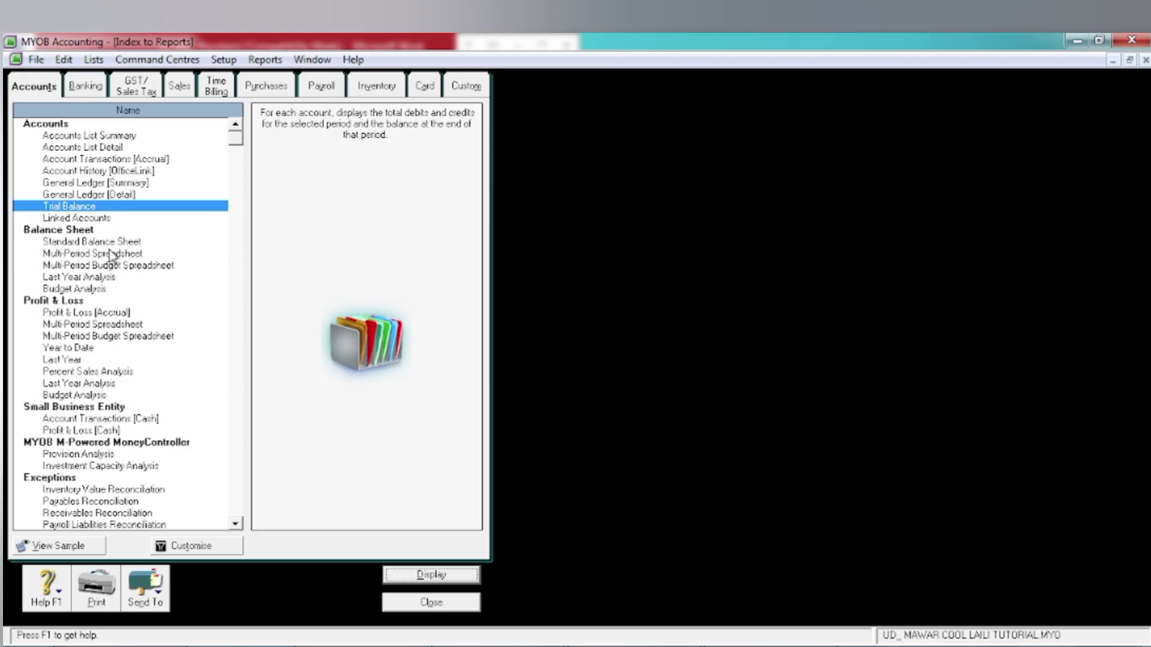
{"action": "left_click", "coordinate": [73, 244]}
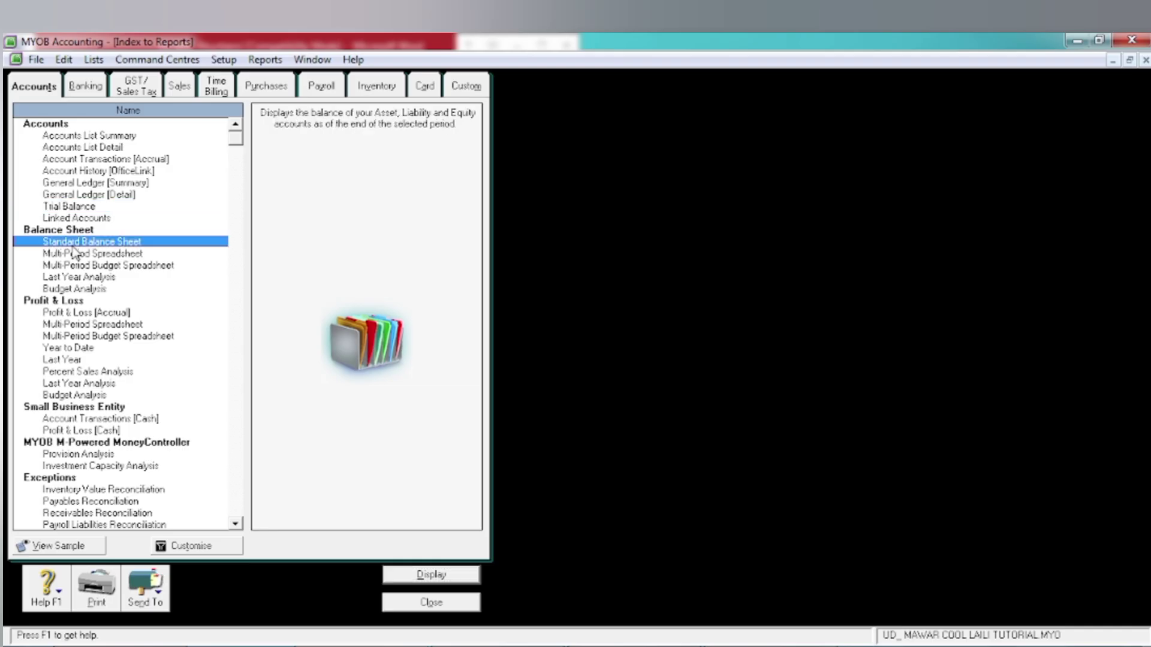
{"action": "left_click", "coordinate": [190, 546]}
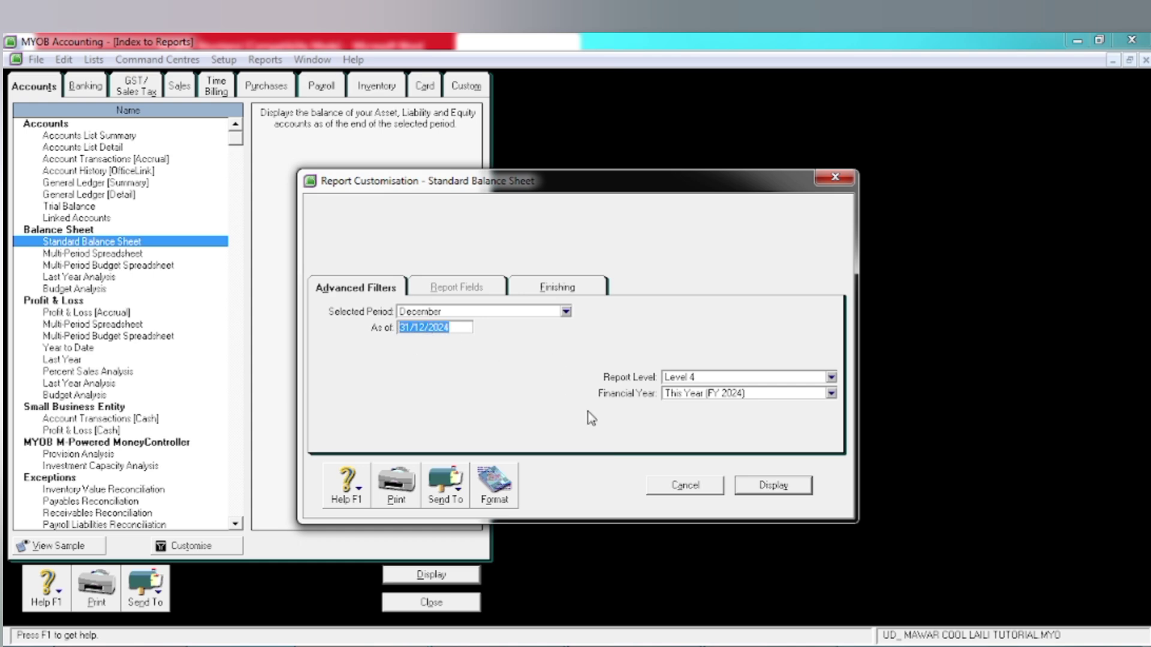
{"action": "left_click", "coordinate": [756, 487]}
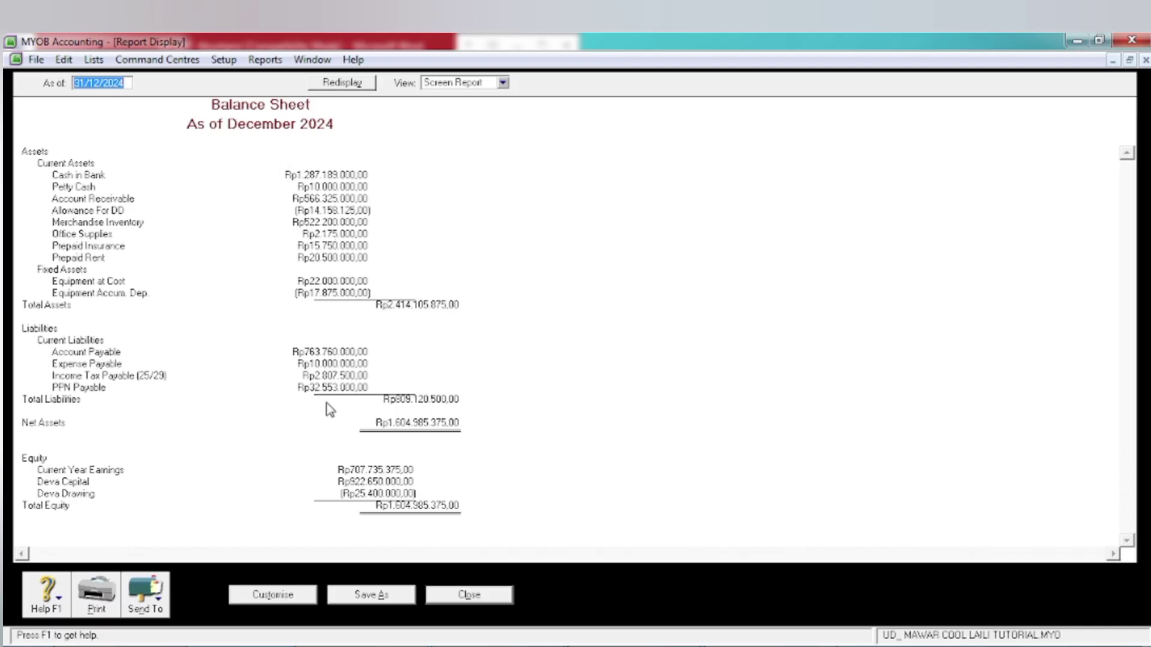
{"action": "left_click", "coordinate": [471, 595]}
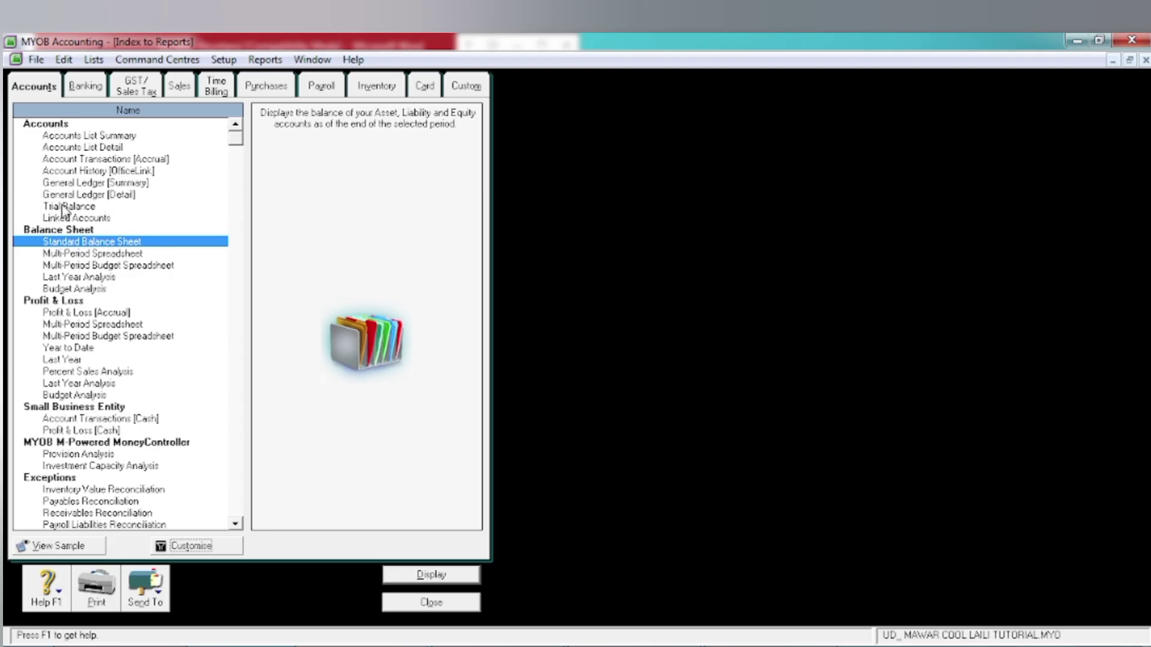
Display the Profit & Loss [Accrual] report from 01/01/2024 to 31/12/2024 and review it through to net profit.
{"action": "left_click", "coordinate": [67, 315]}
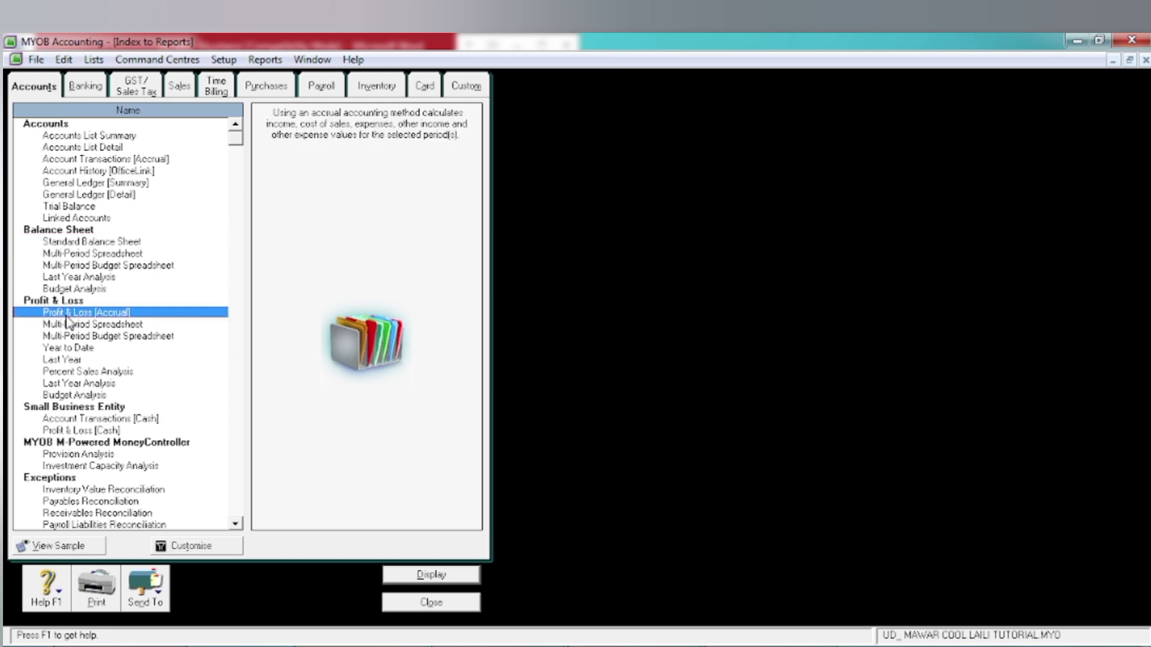
{"action": "left_click", "coordinate": [182, 546]}
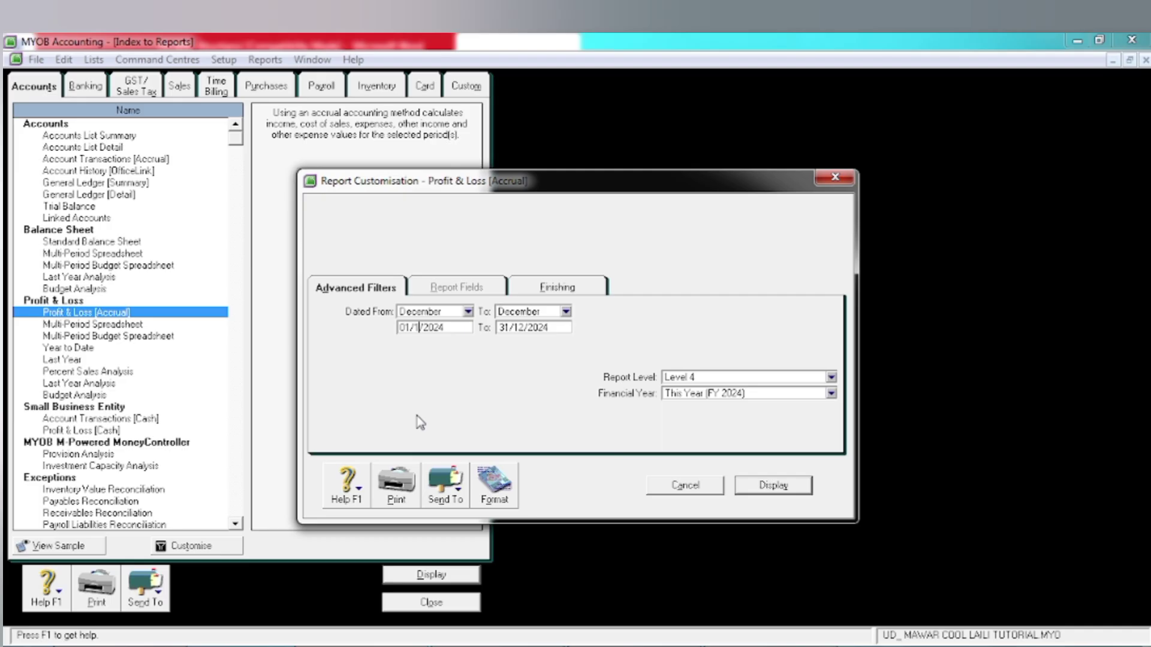
{"action": "key", "text": "Tab"}
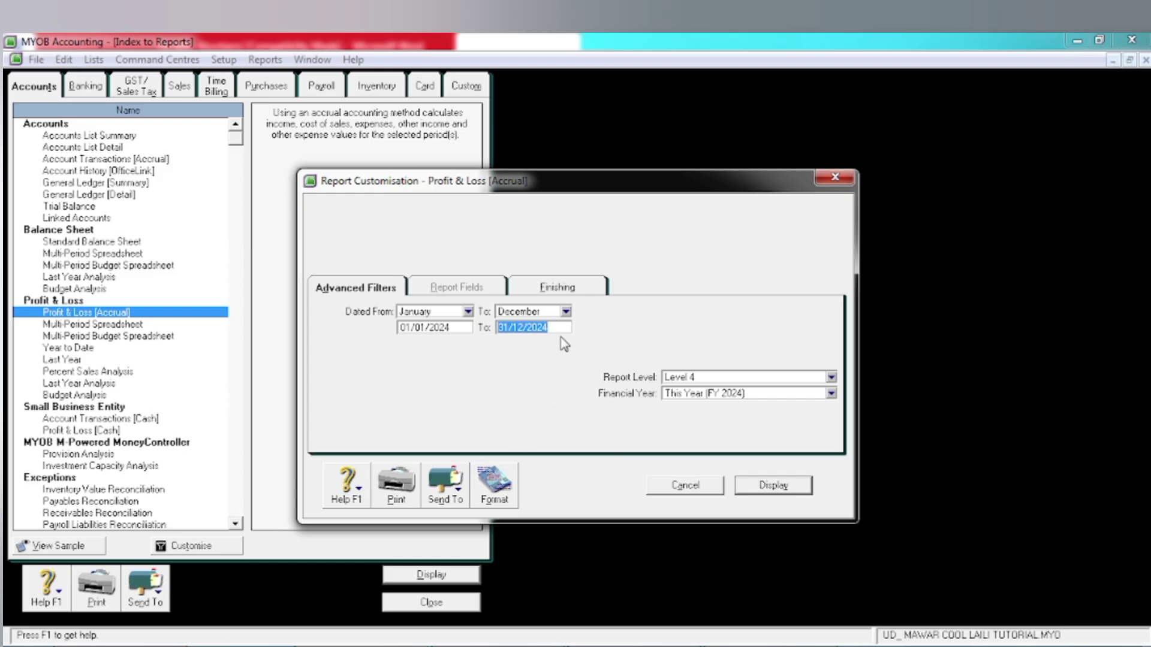
{"action": "left_click", "coordinate": [793, 486]}
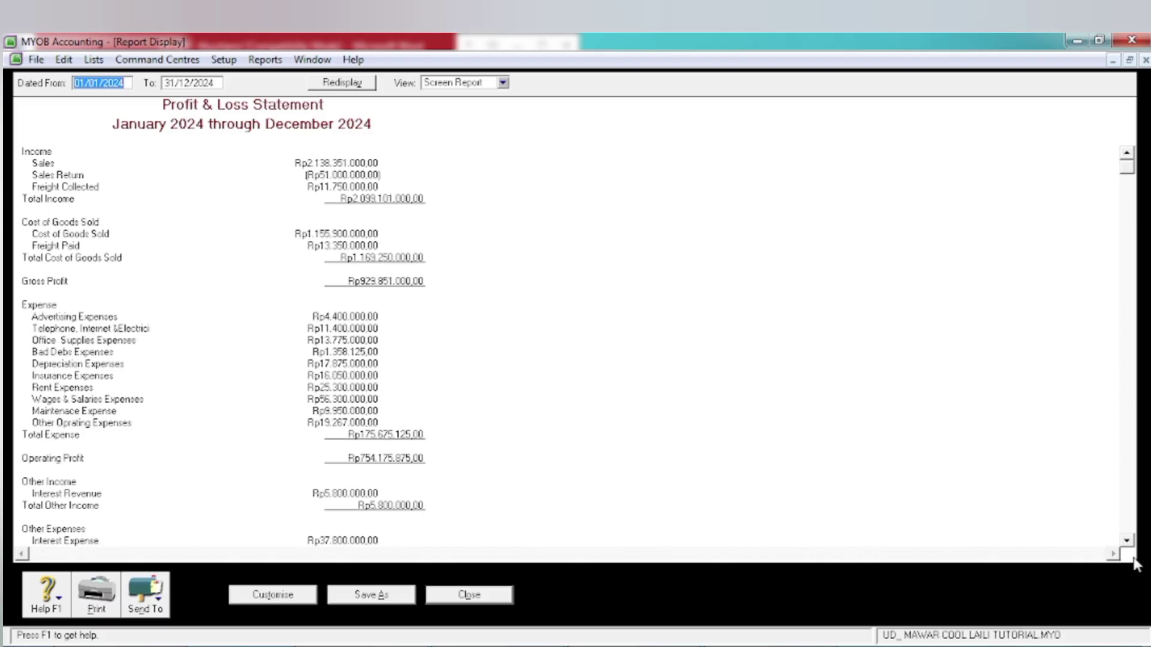
{"action": "left_click_drag", "start_coordinate": [1126, 542], "coordinate": [1128, 547]}
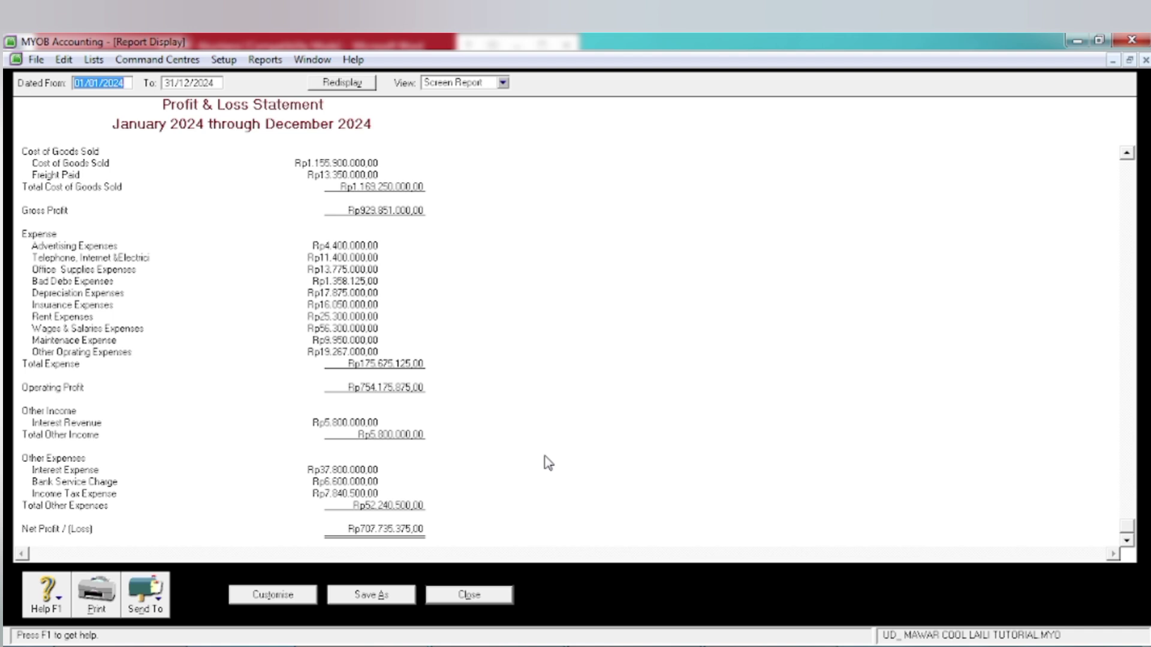
Close the profit and loss report and display the Statement of Cash Flow from 01/01/2024 to 31/12/2024.
{"action": "left_click", "coordinate": [496, 597]}
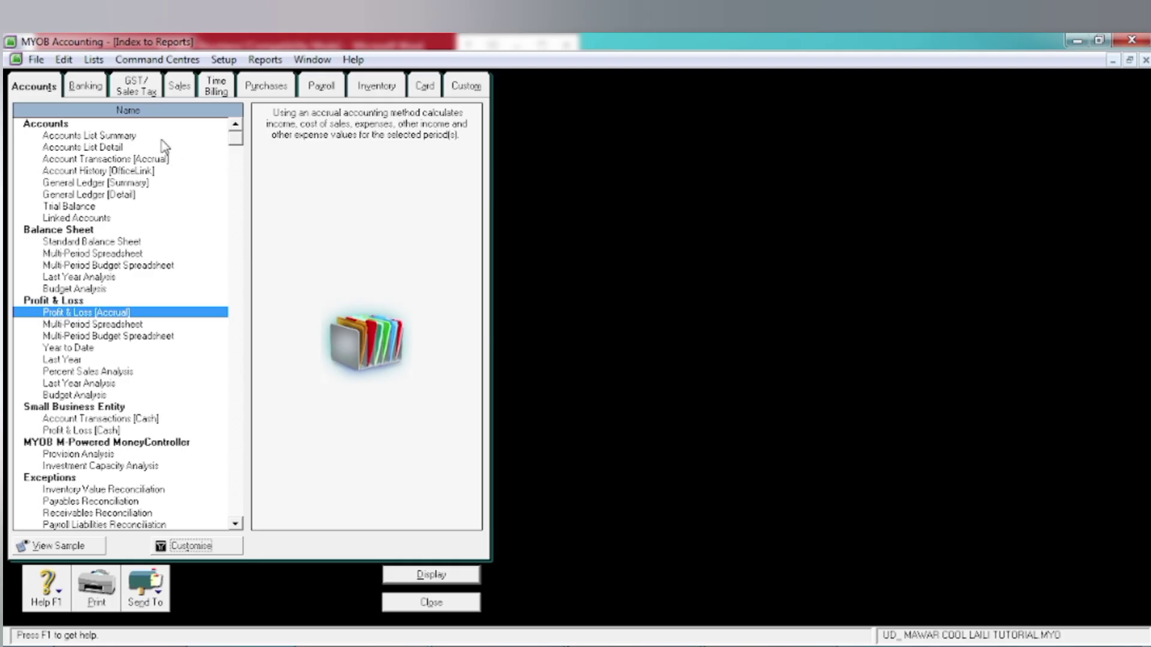
{"action": "left_click", "coordinate": [85, 93]}
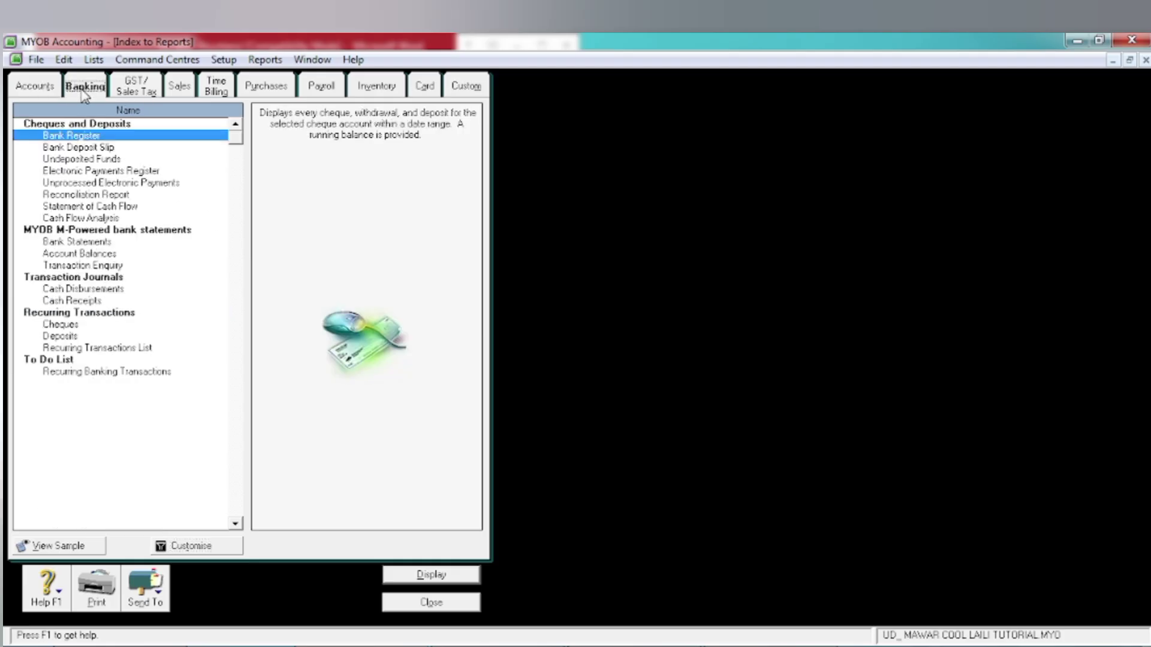
{"action": "left_click", "coordinate": [58, 209]}
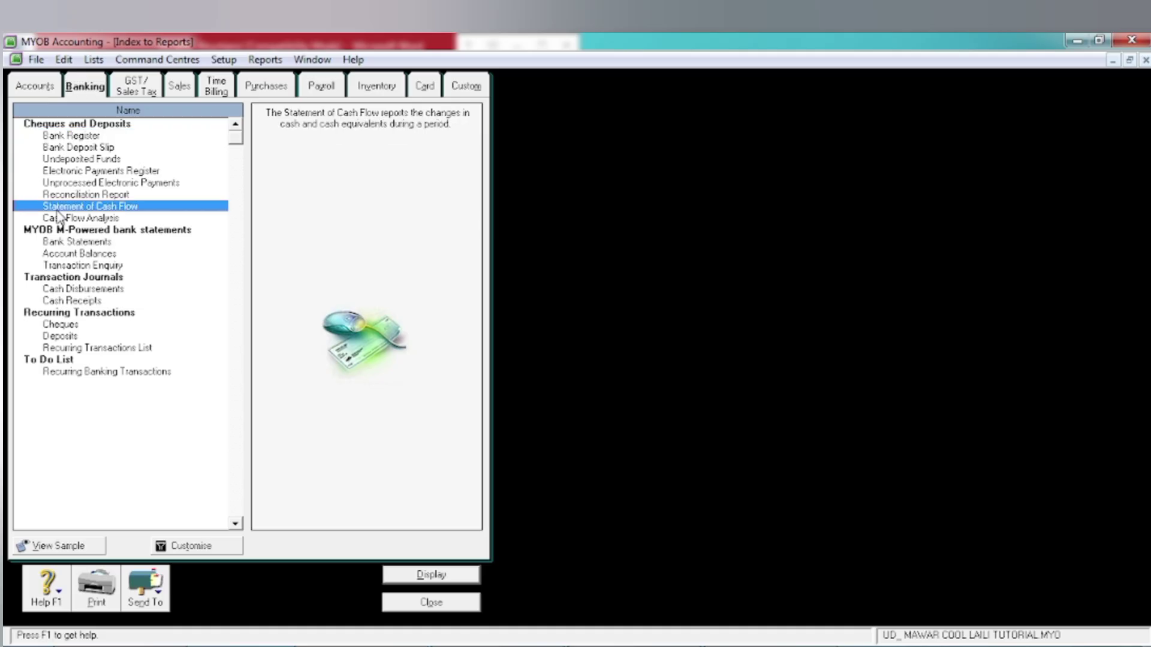
{"action": "left_click", "coordinate": [178, 552]}
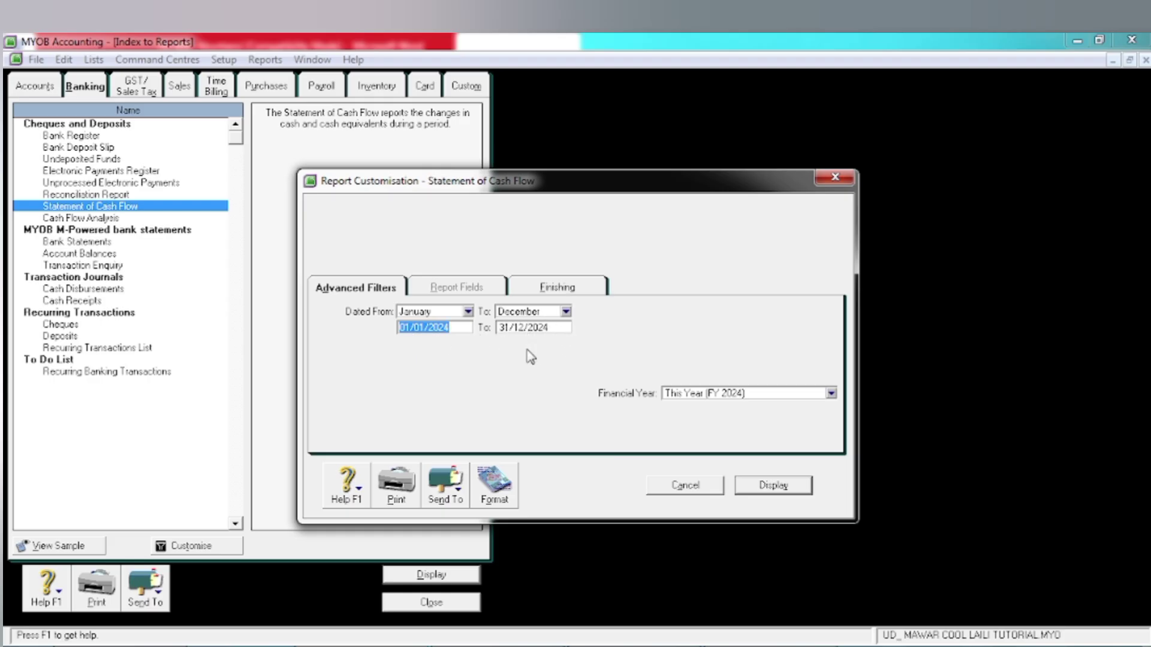
{"action": "left_click", "coordinate": [771, 490]}
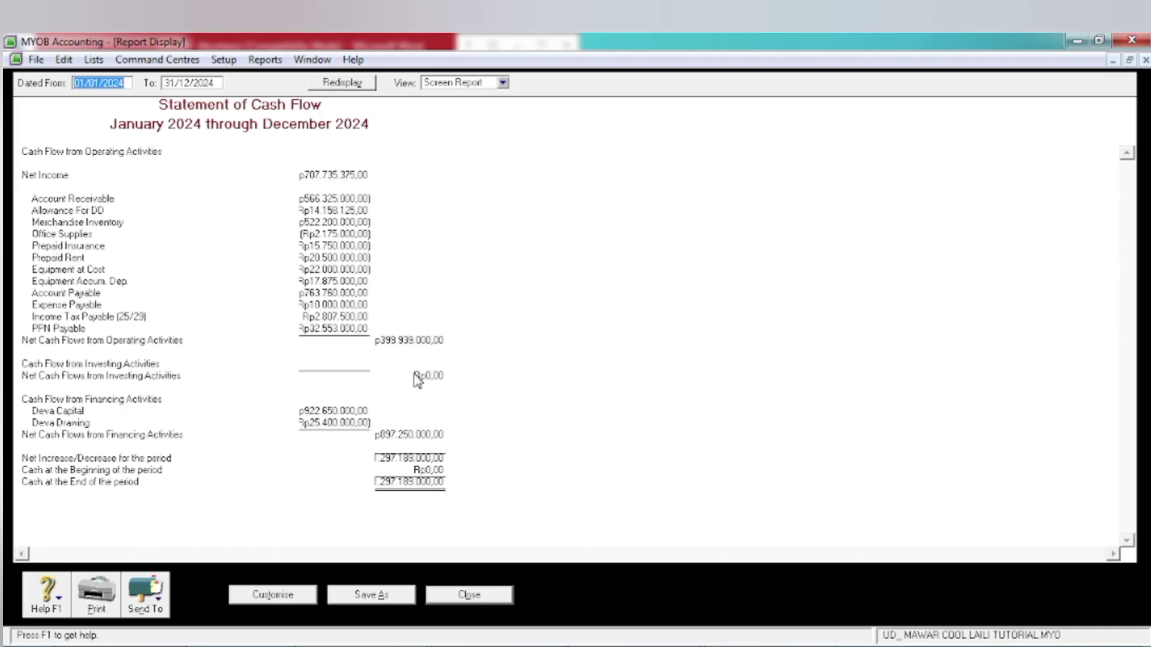
Redisplay the cash flow statement from 01/12/2024 to 31/12/2024, review it, and close the report and the report index.
{"action": "left_click", "coordinate": [98, 84]}
{"action": "key", "text": "BackSpace"}
{"action": "key", "text": "BackSpace"}
{"action": "type", "text": "12"}
{"action": "key", "text": "Tab"}
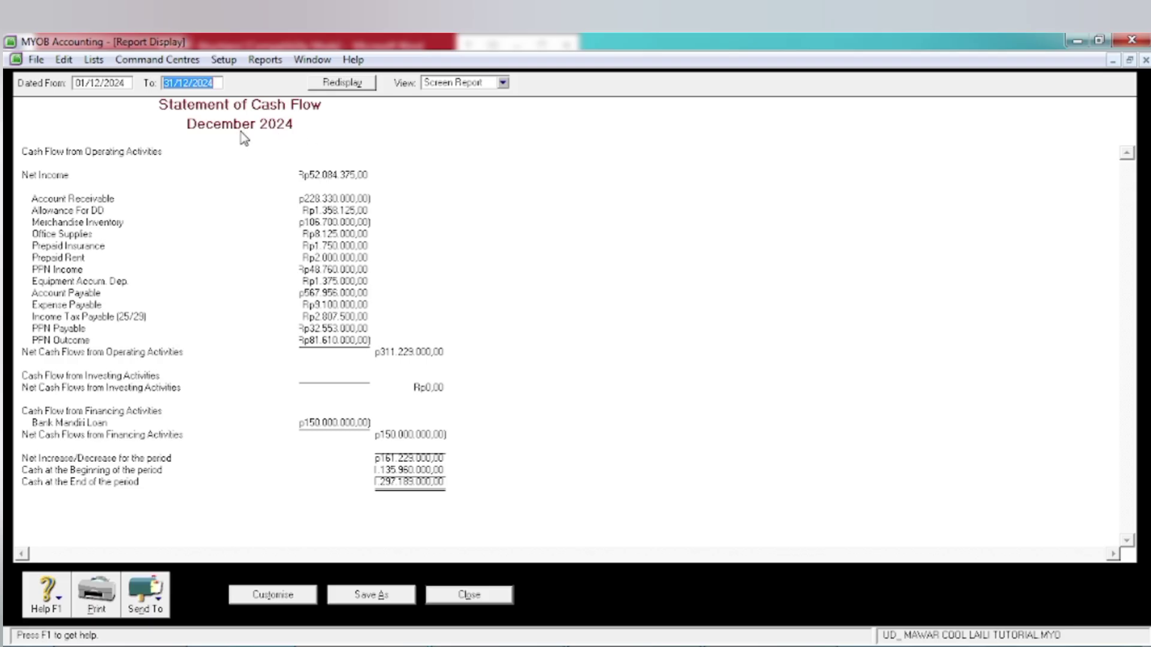
{"action": "left_click", "coordinate": [446, 599]}
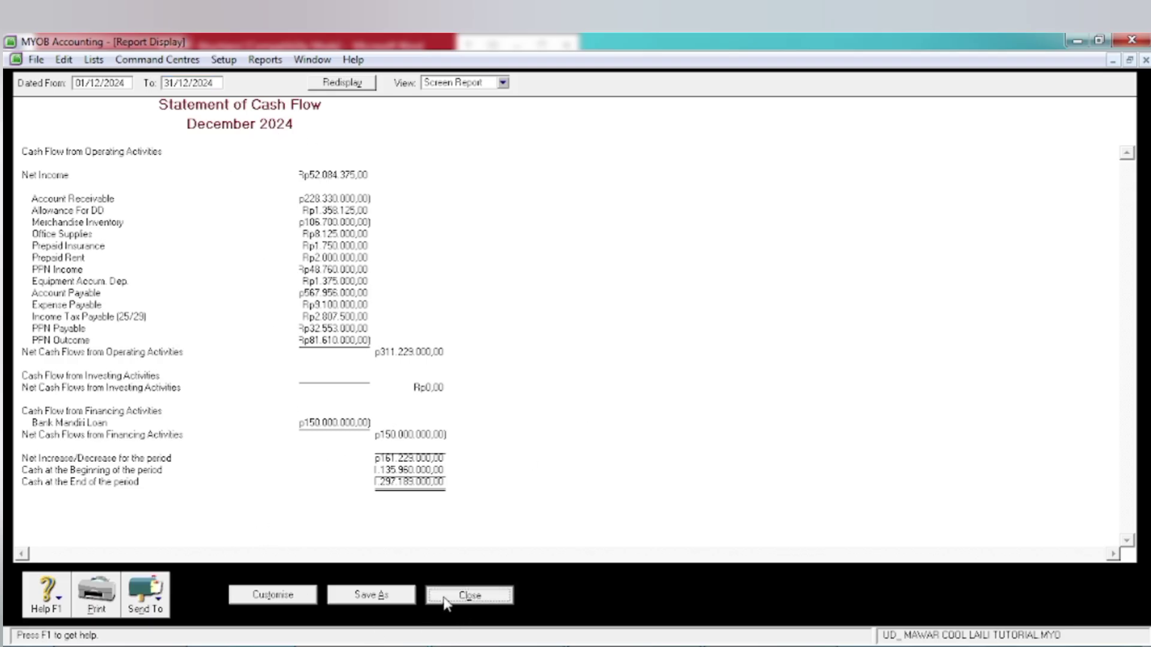
{"action": "left_click", "coordinate": [401, 604]}
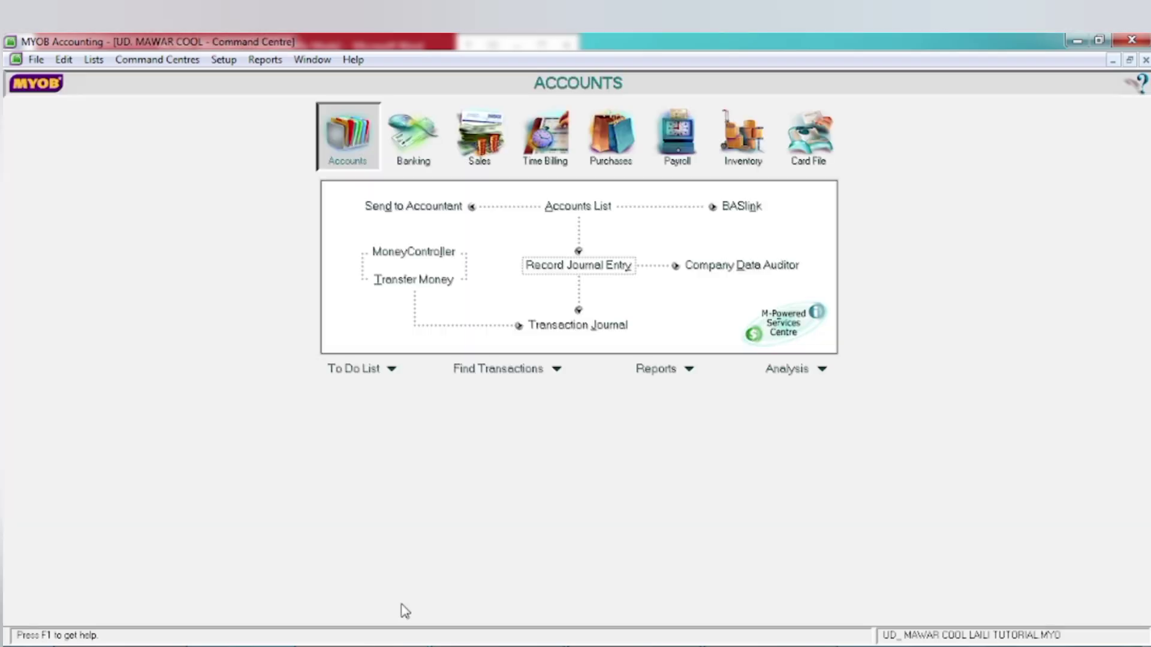